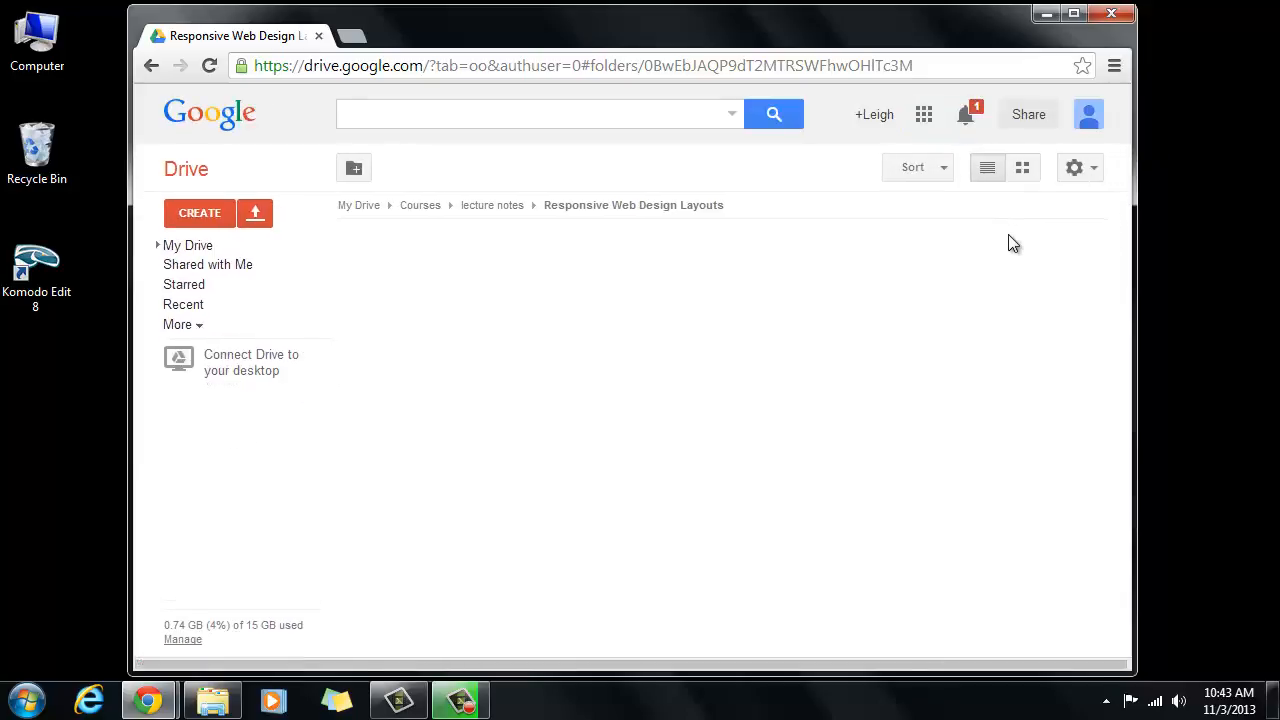
- Create a new Drawing from the Drive CREATE menu in the Responsive Web Design Layouts folder
{"action": "left_click", "coordinate": [924, 116]}
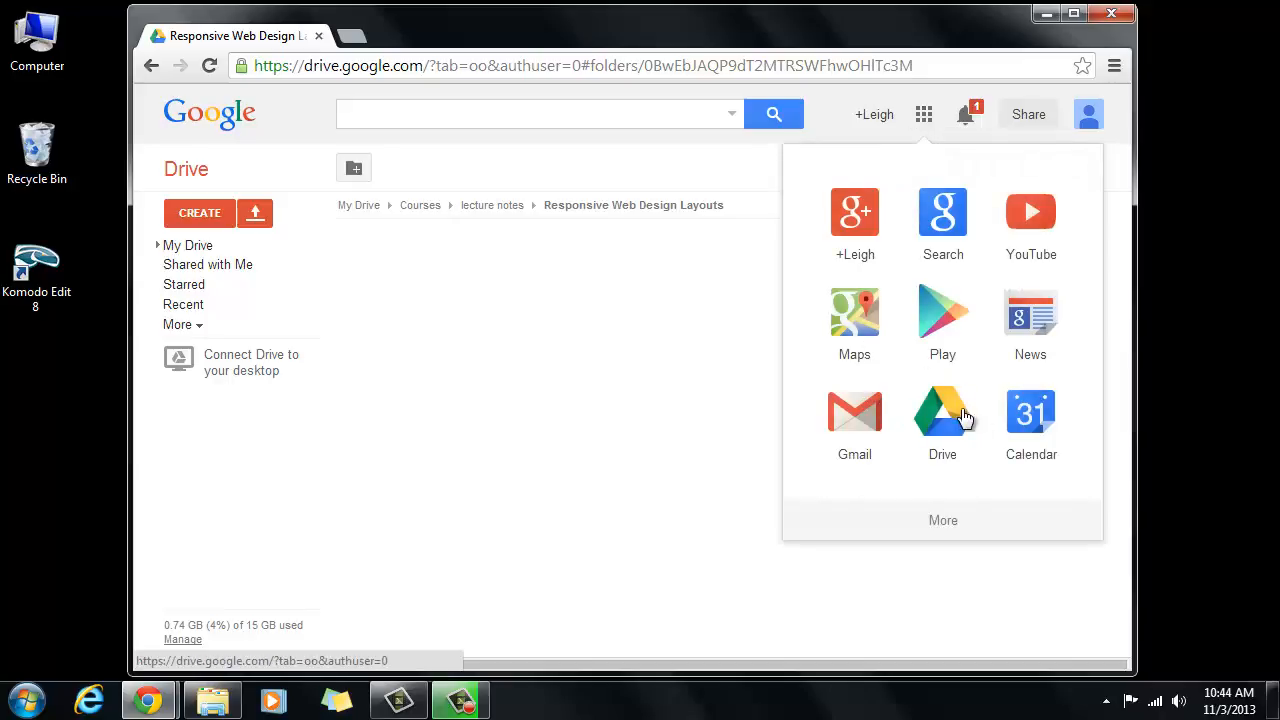
{"action": "left_click", "coordinate": [659, 384]}
{"action": "left_click", "coordinate": [208, 214]}
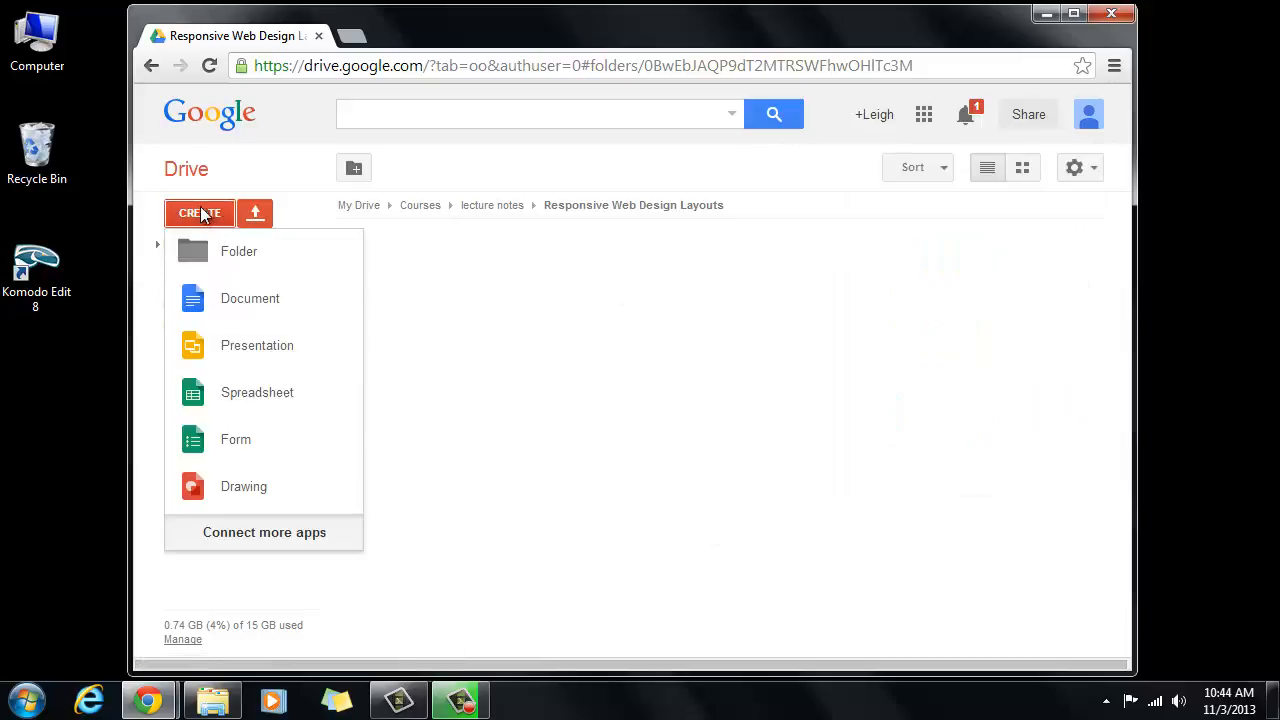
{"action": "left_click", "coordinate": [233, 488]}
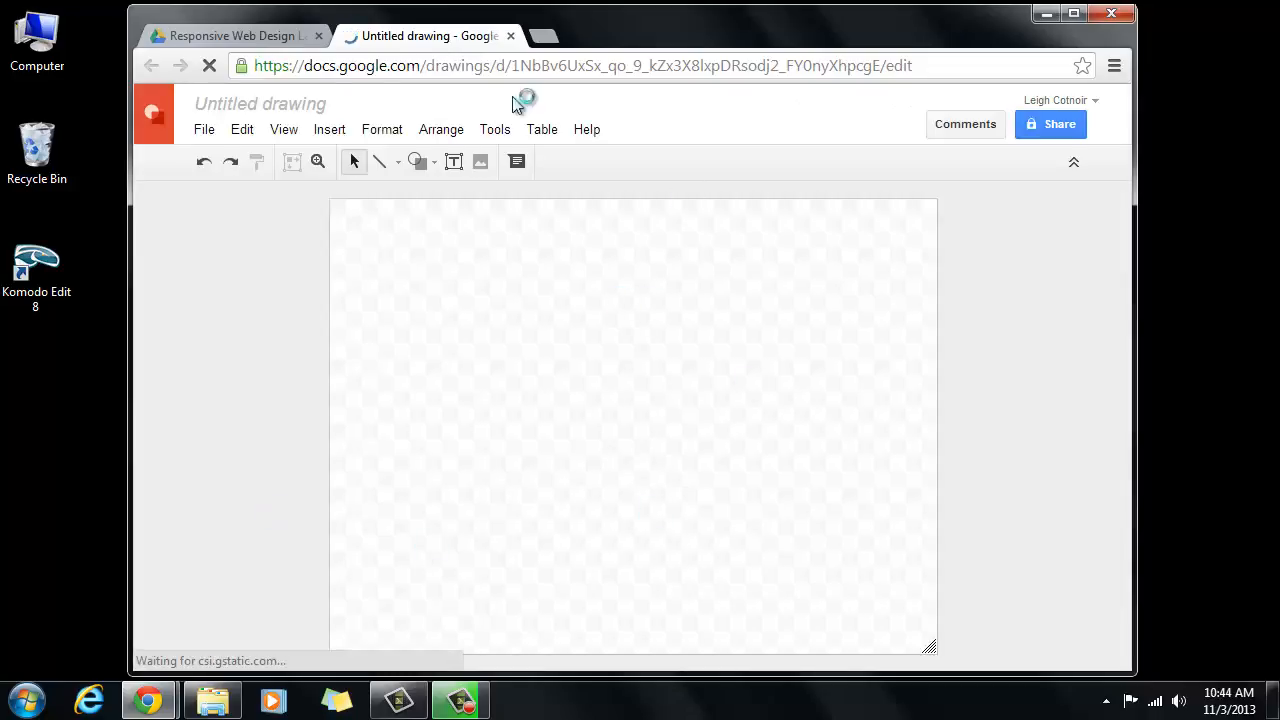
- Rename the untitled drawing to 'RWD 01 - Desktop Layout'
{"action": "left_click", "coordinate": [297, 104]}
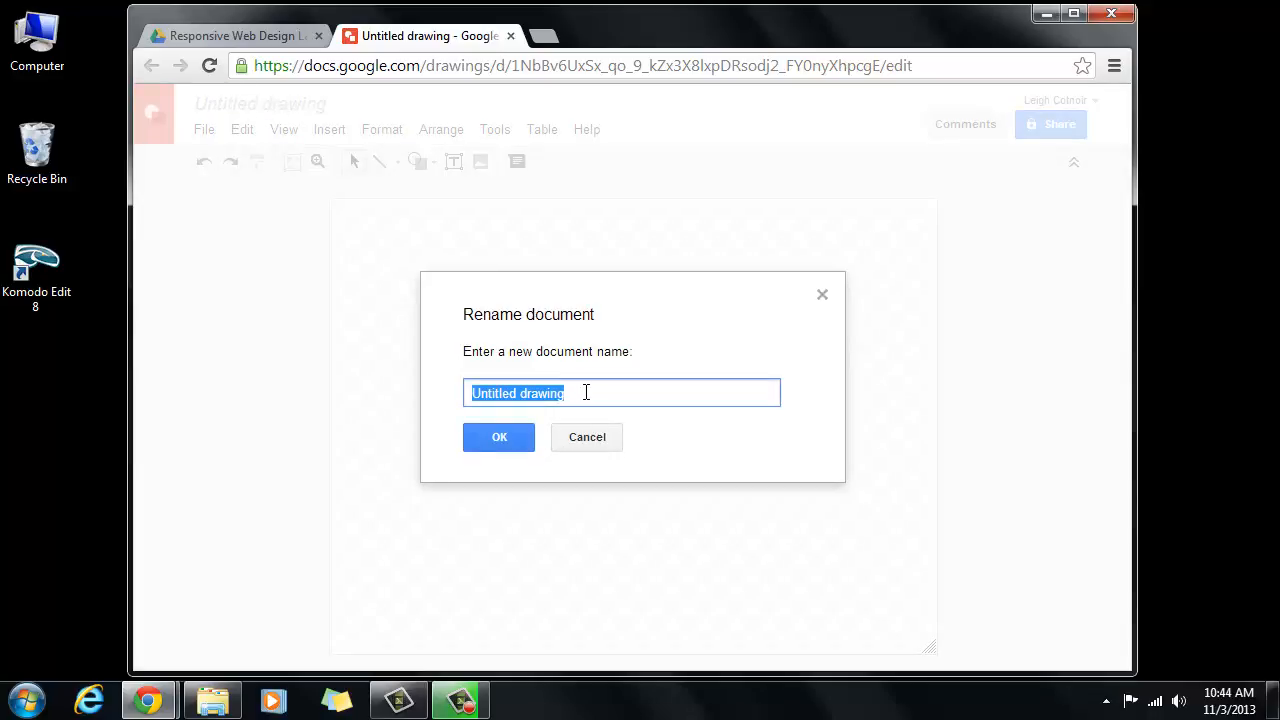
{"action": "type", "text": "RWD"}
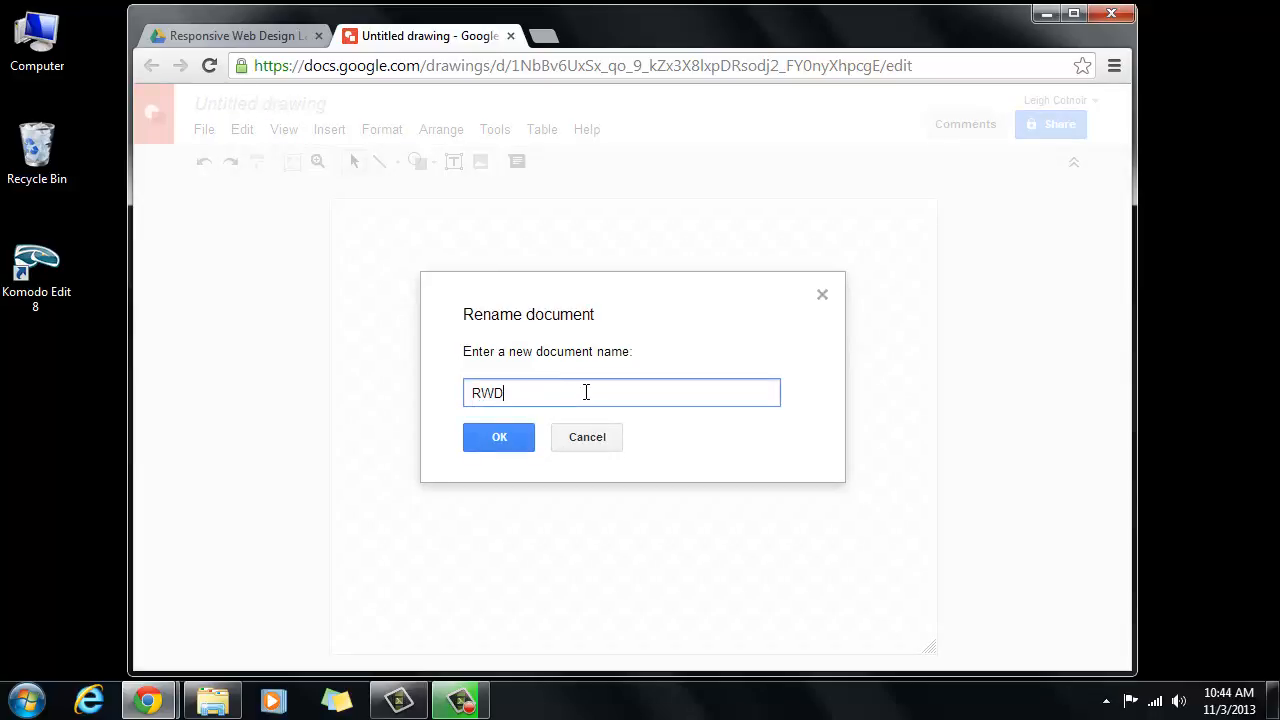
{"action": "type", "text": " 01 - Desktop Layout"}
{"action": "left_click", "coordinate": [499, 437]}
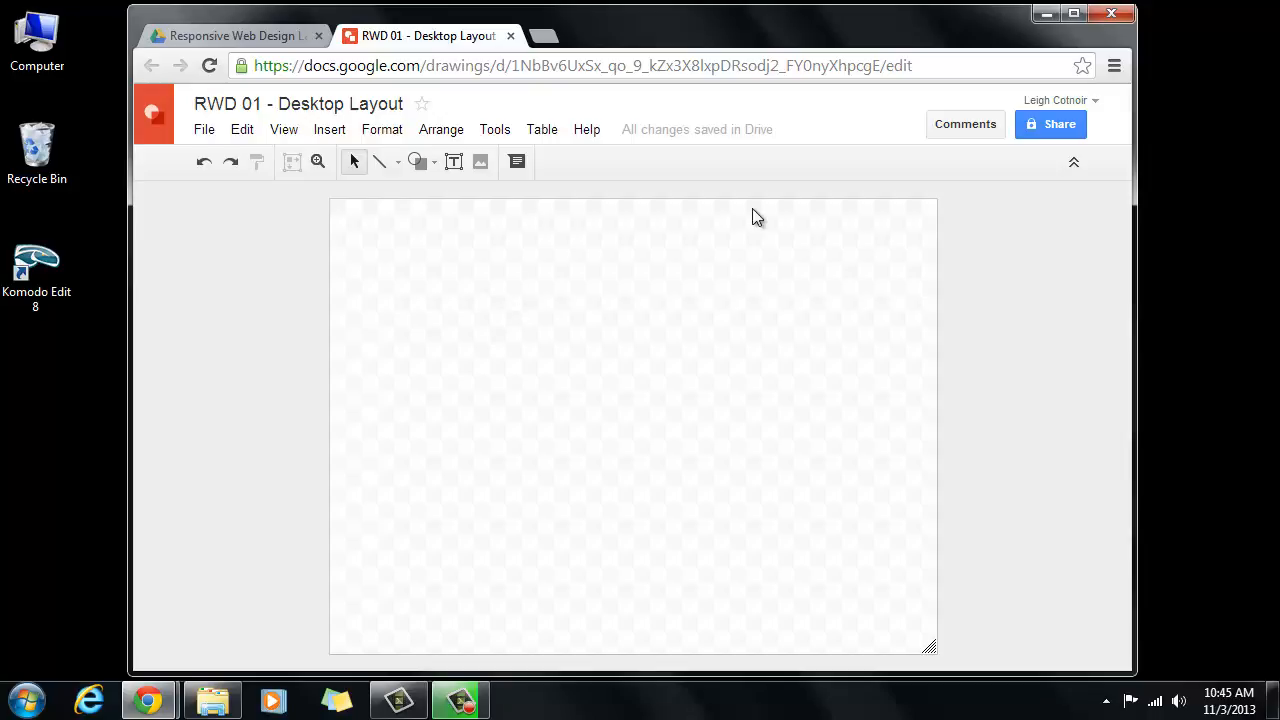
- Draw a full-width rectangle across the top of the canvas
{"action": "left_click", "coordinate": [434, 165]}
{"action": "mouse_move", "coordinate": [443, 208]}
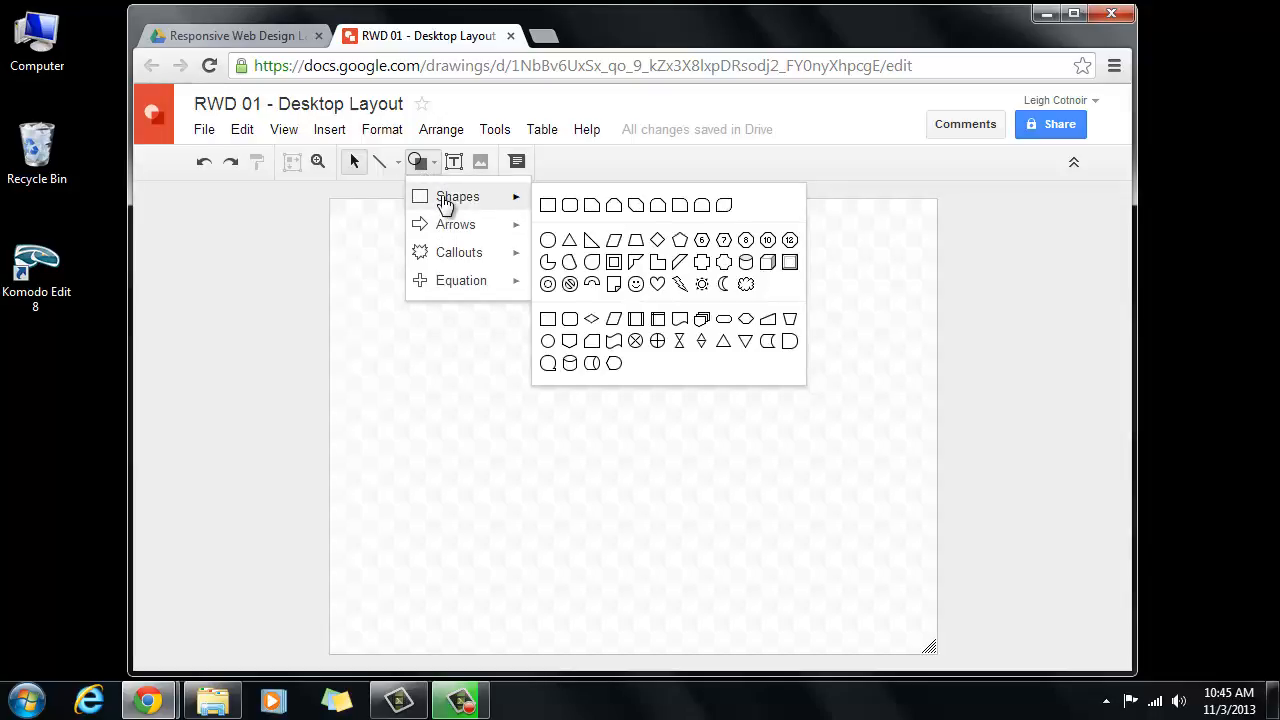
{"action": "left_click", "coordinate": [546, 205]}
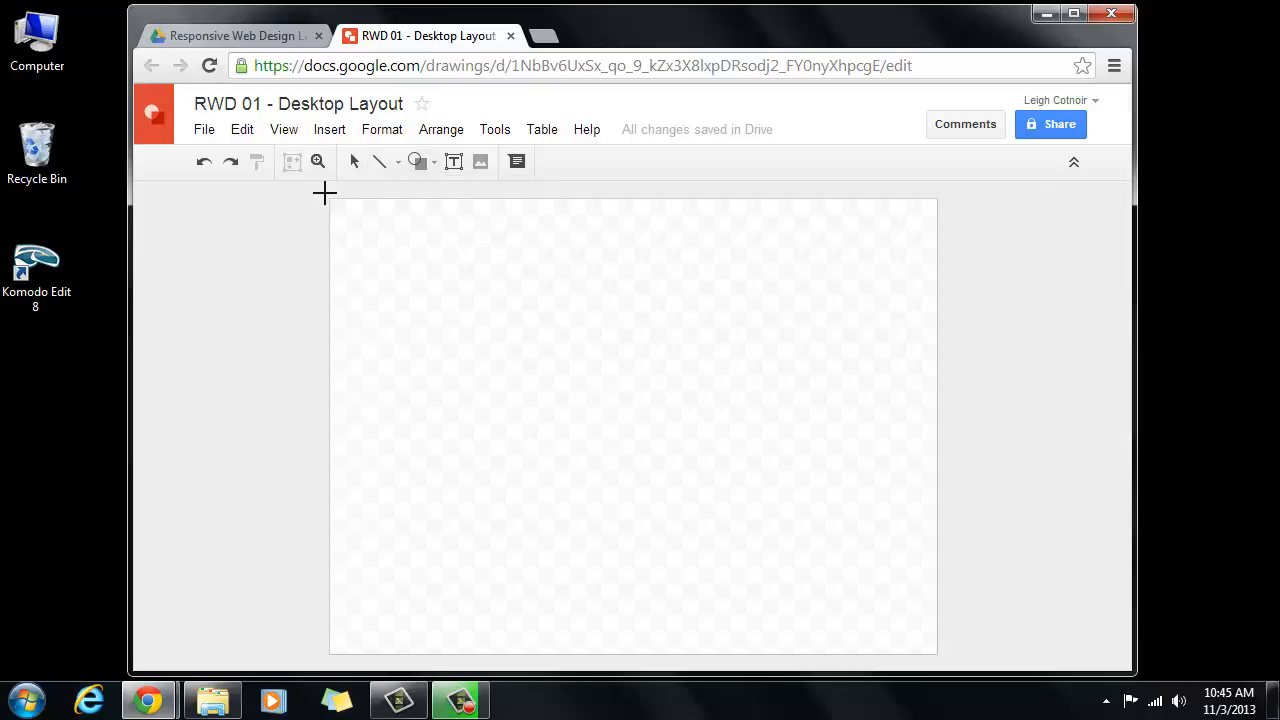
{"action": "left_click_drag", "start_coordinate": [324, 193], "coordinate": [936, 265]}
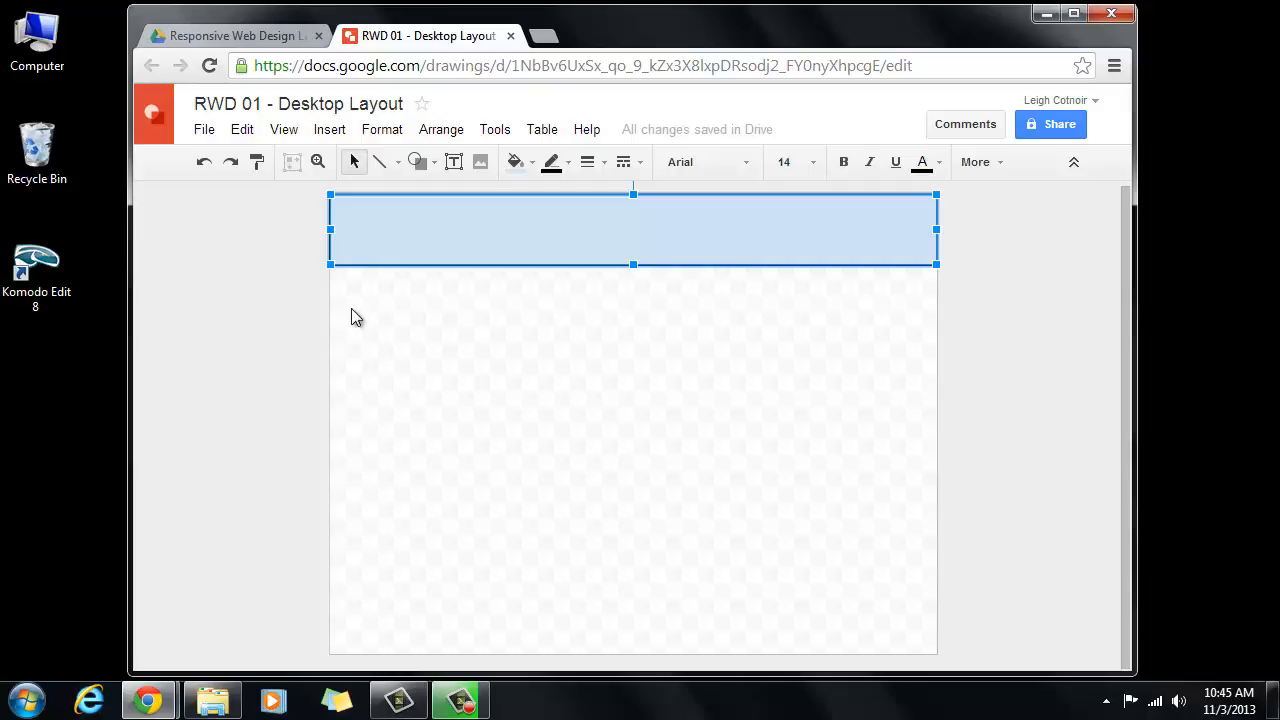
- Add a 'header' text label fitted into the band's top-left corner
{"action": "left_click", "coordinate": [453, 164]}
{"action": "left_click_drag", "start_coordinate": [348, 210], "coordinate": [592, 241]}
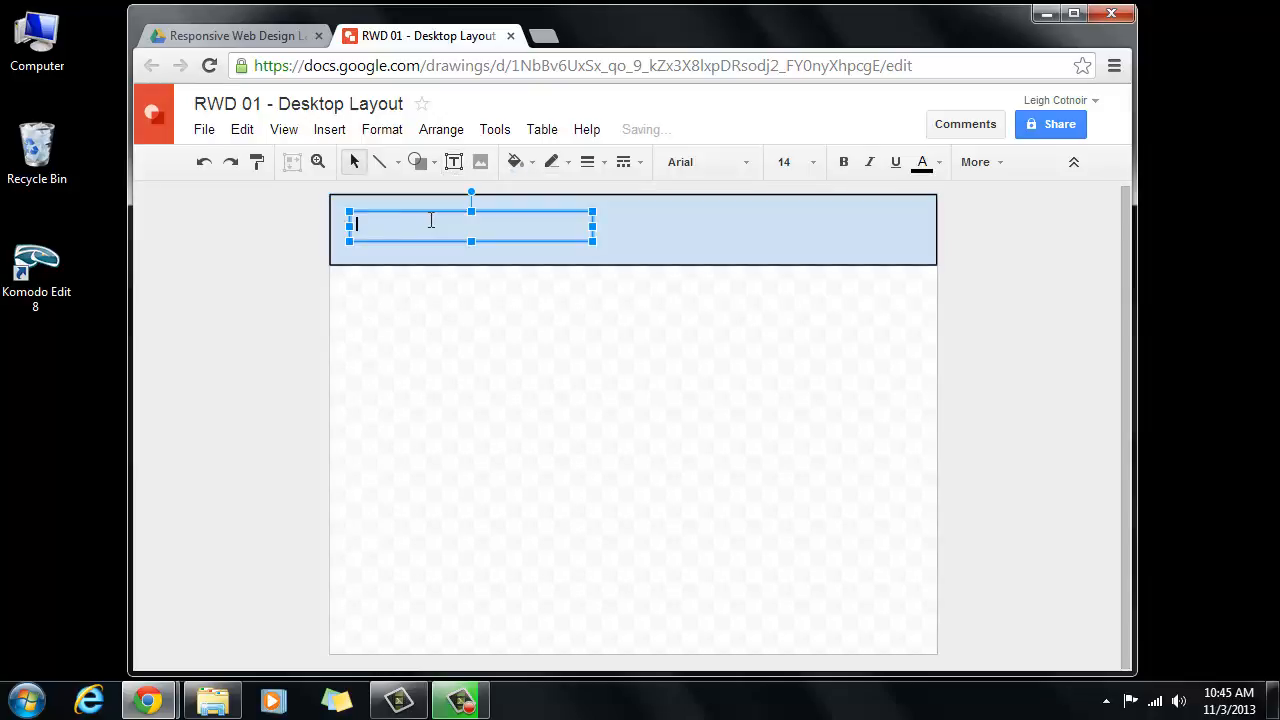
{"action": "type", "text": "header"}
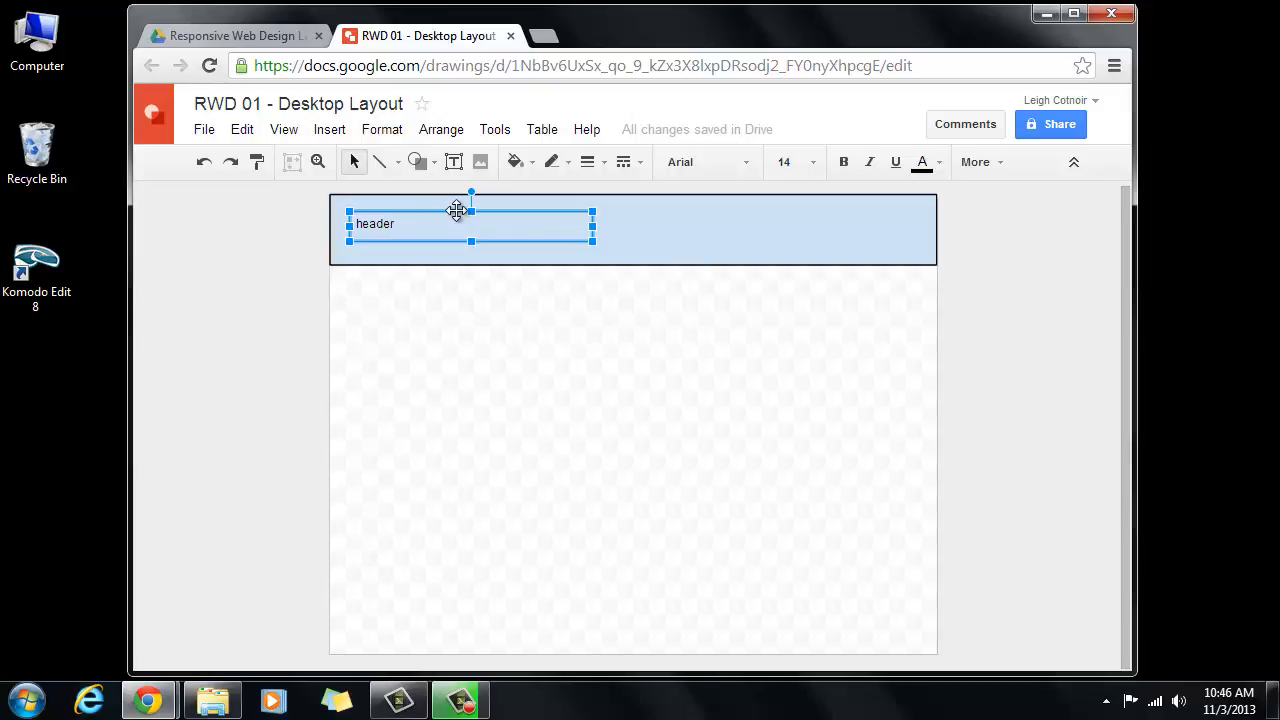
{"action": "left_click_drag", "start_coordinate": [457, 210], "coordinate": [438, 193]}
{"action": "left_click_drag", "start_coordinate": [577, 212], "coordinate": [390, 210]}
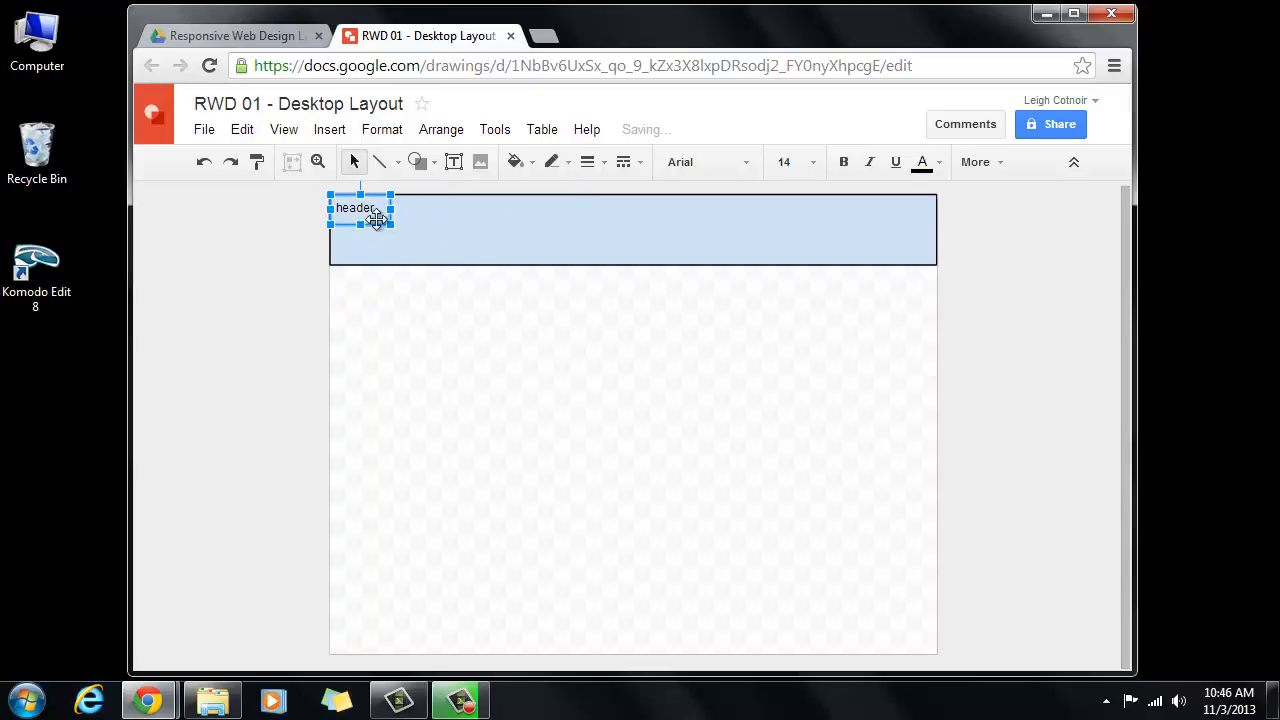
{"action": "left_click", "coordinate": [547, 230]}
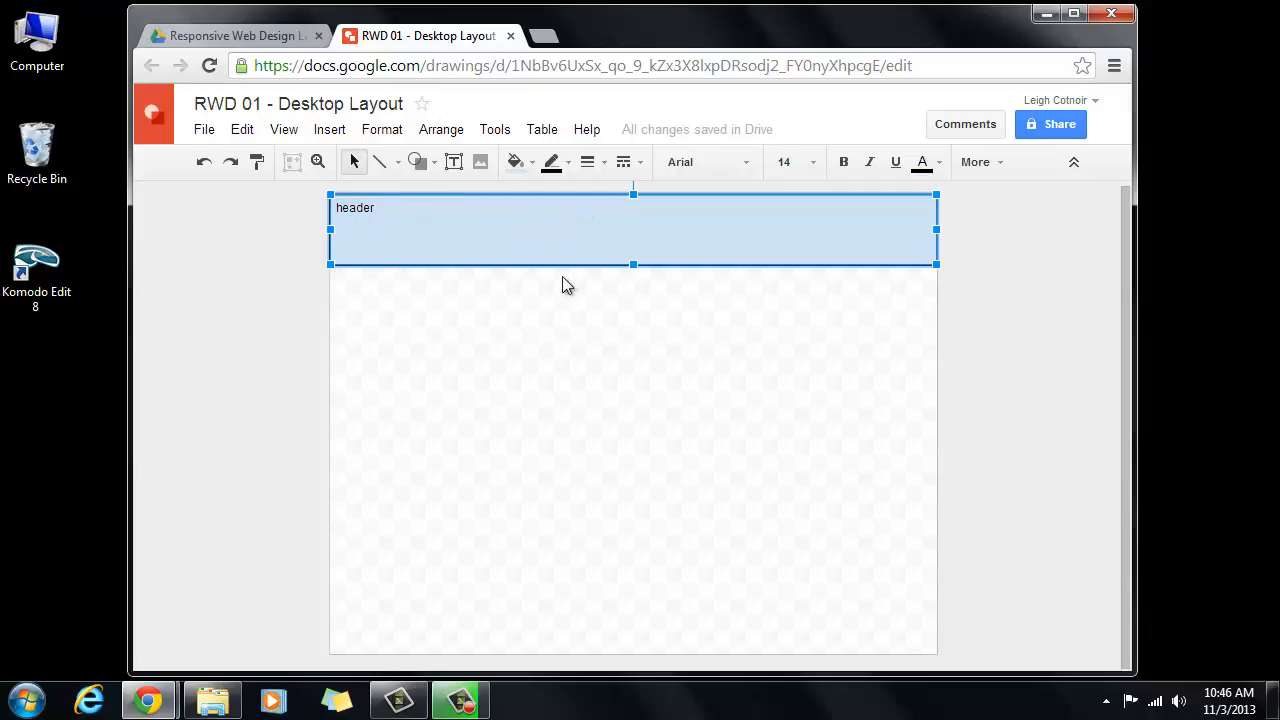
- Duplicate the header band with its label and drop the copy at the canvas bottom
{"action": "double_click", "coordinate": [343, 208]}
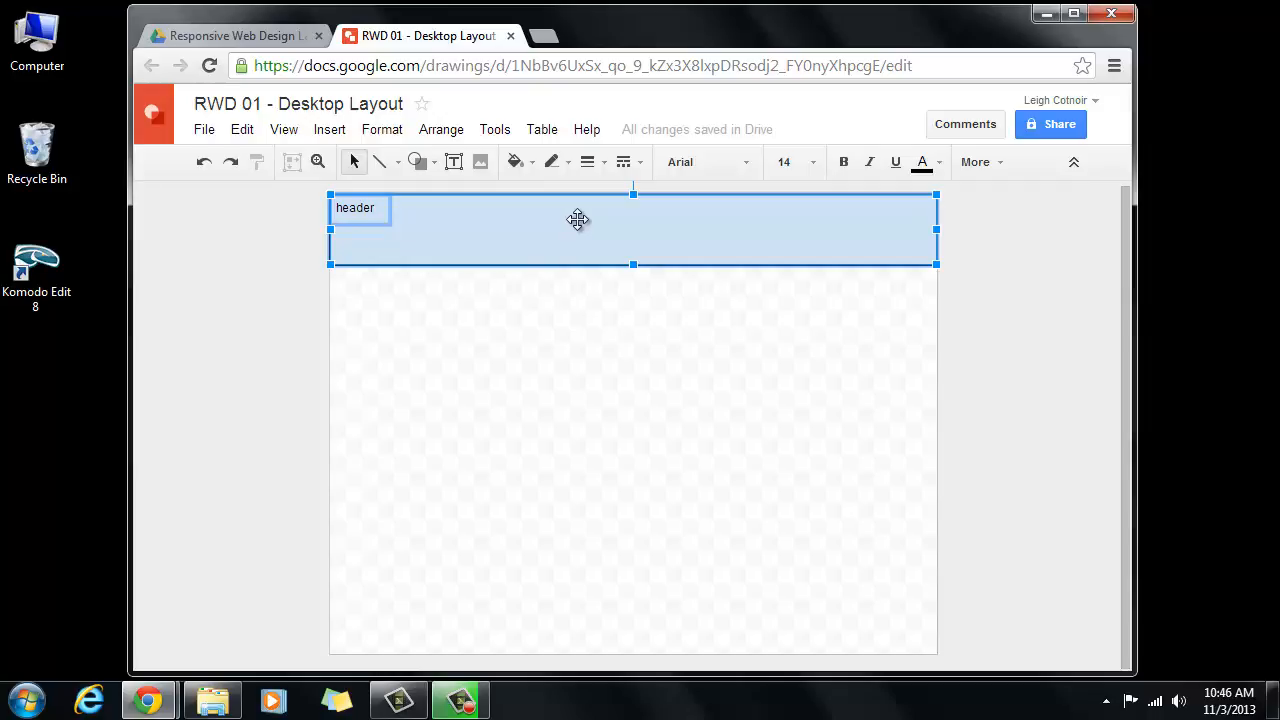
{"action": "left_click_drag", "start_coordinate": [594, 229], "coordinate": [594, 229]}
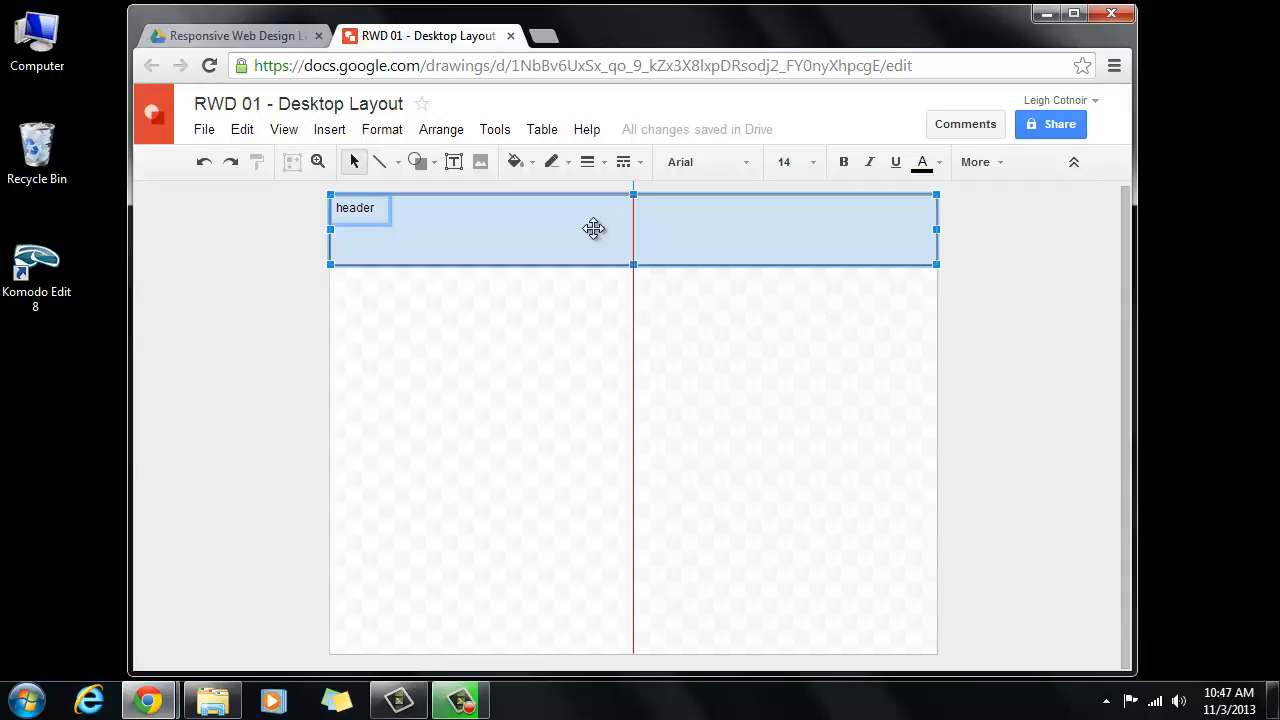
{"action": "left_click_drag", "start_coordinate": [594, 229], "coordinate": [659, 616]}
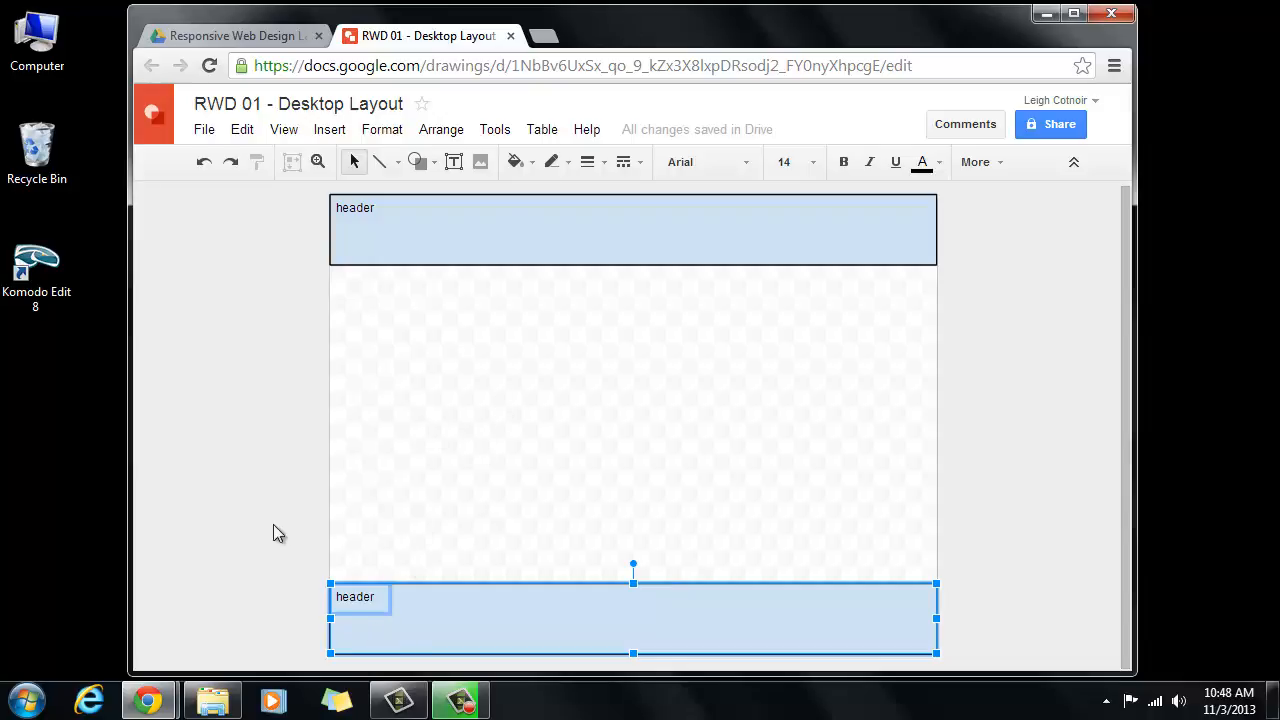
- Change the bottom band's label text to 'footer'
{"action": "left_click", "coordinate": [376, 497]}
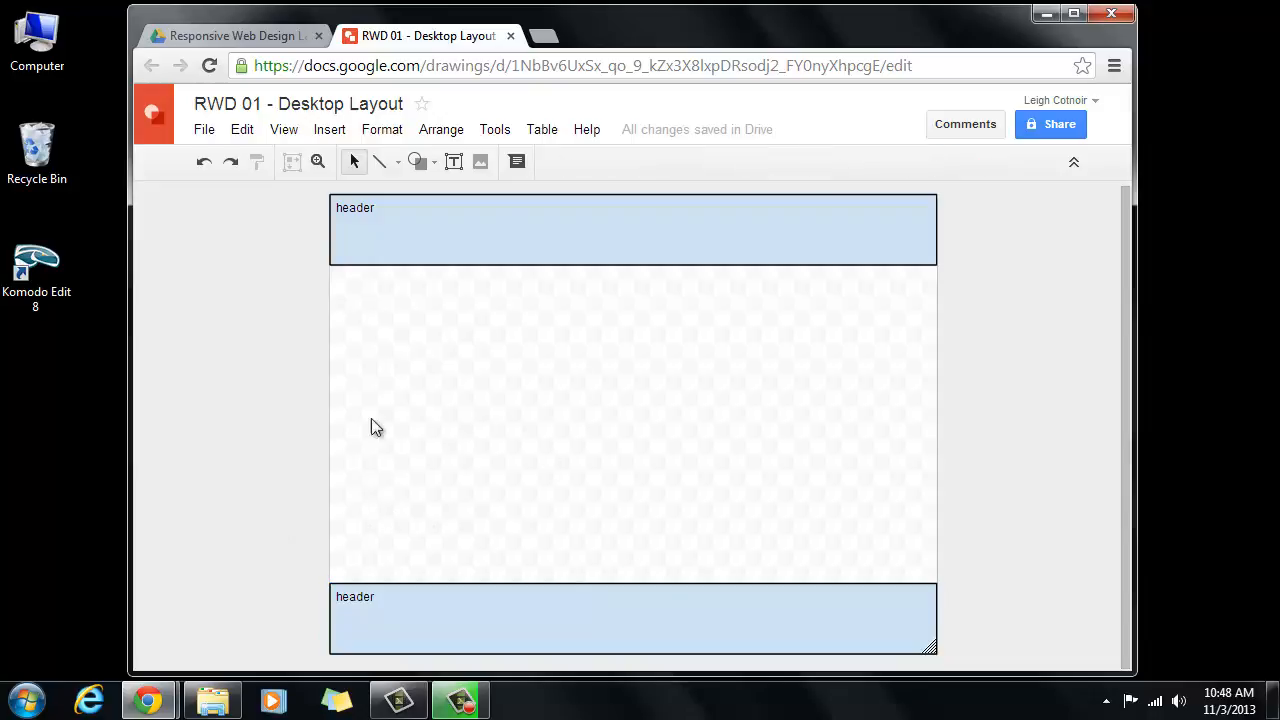
{"action": "left_click", "coordinate": [361, 600]}
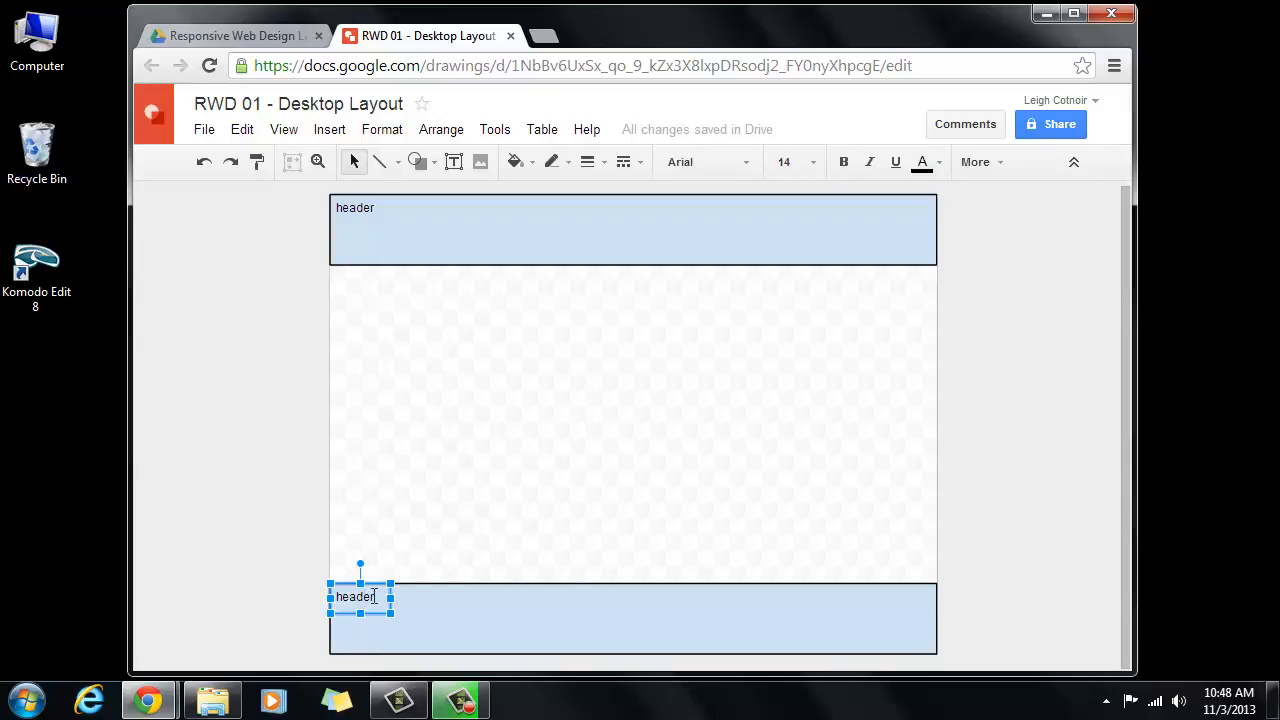
{"action": "type", "text": "footer"}
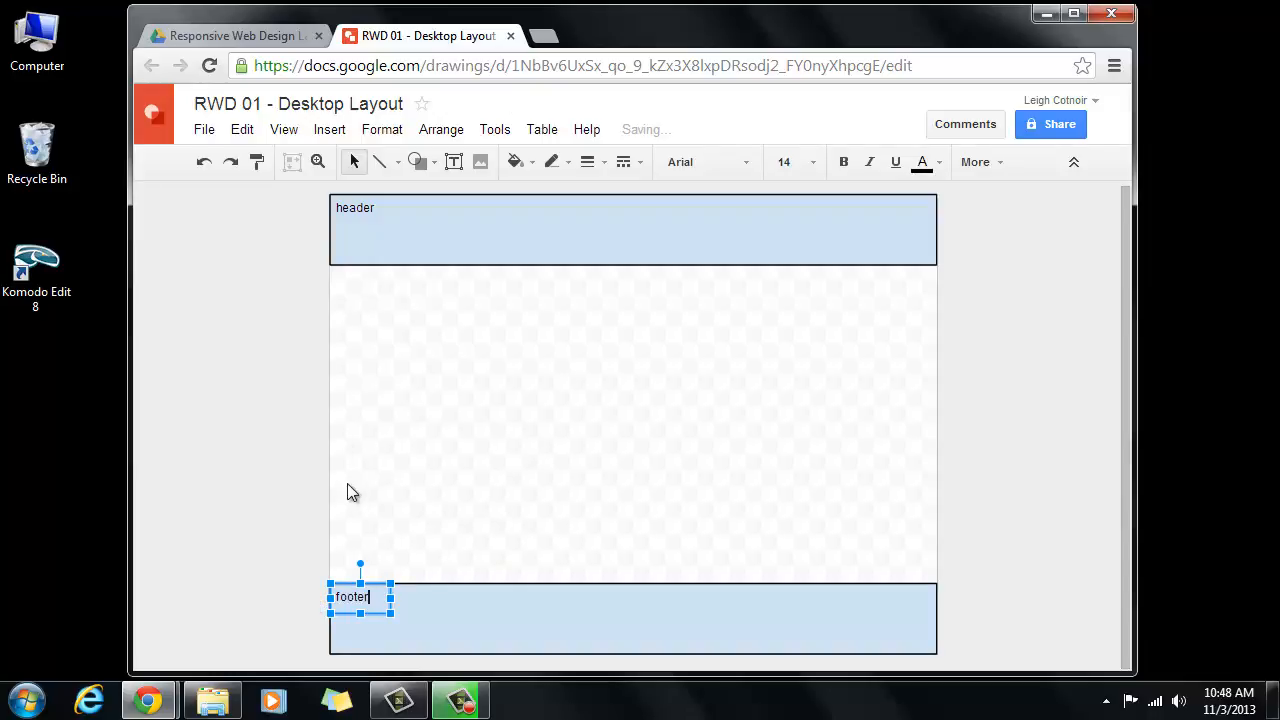
{"action": "left_click", "coordinate": [382, 445]}
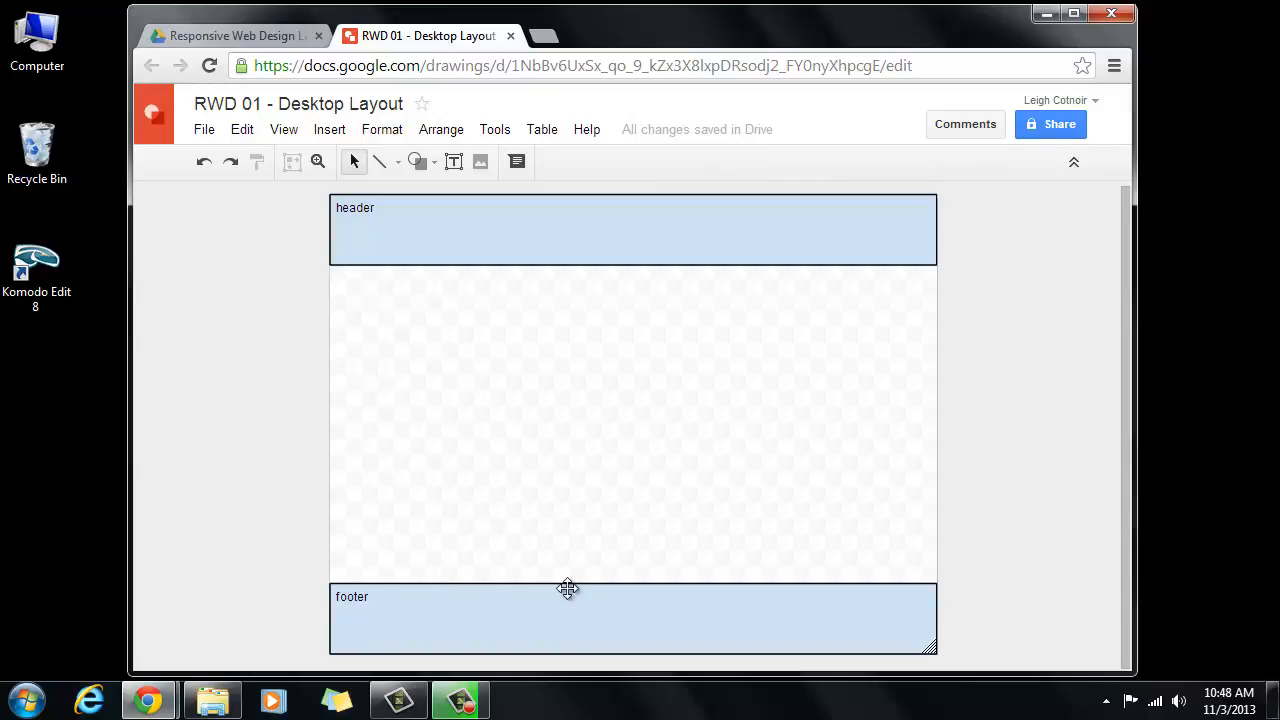
- Stretch the footer band taller upward and move its label to the band's top
{"action": "left_click", "coordinate": [631, 582]}
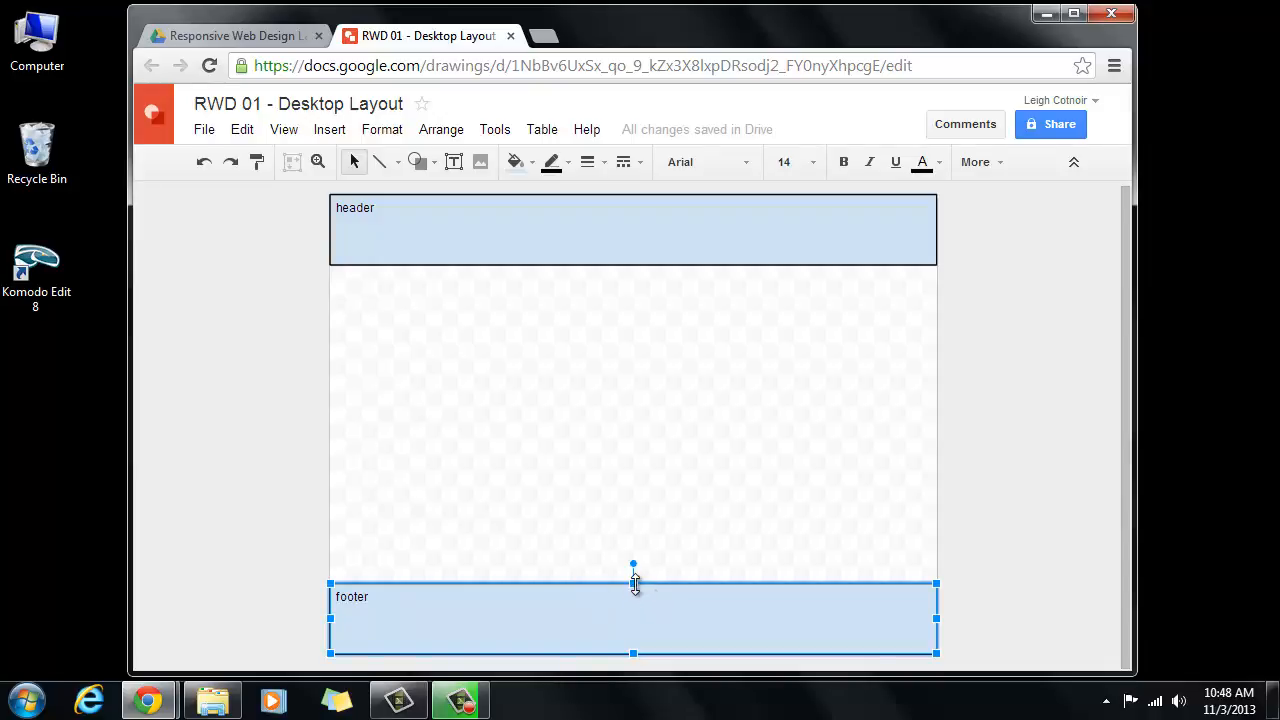
{"action": "left_click_drag", "start_coordinate": [635, 583], "coordinate": [634, 530]}
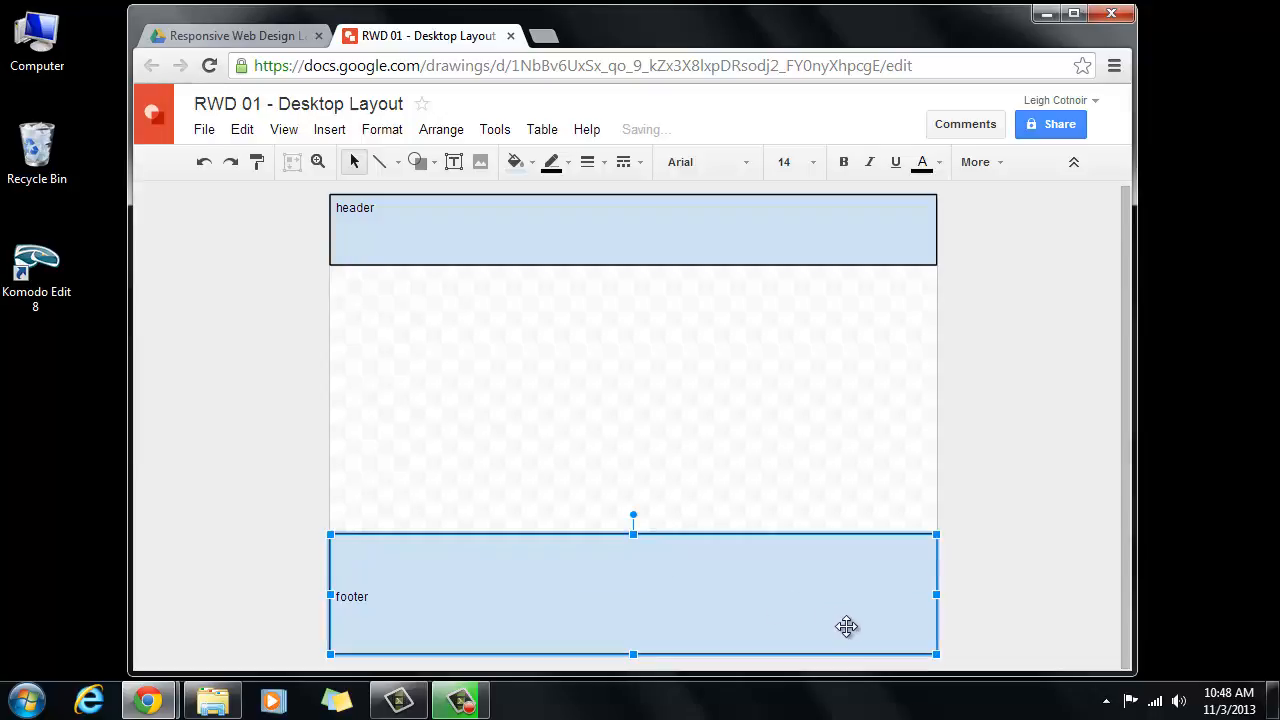
{"action": "left_click", "coordinate": [357, 597]}
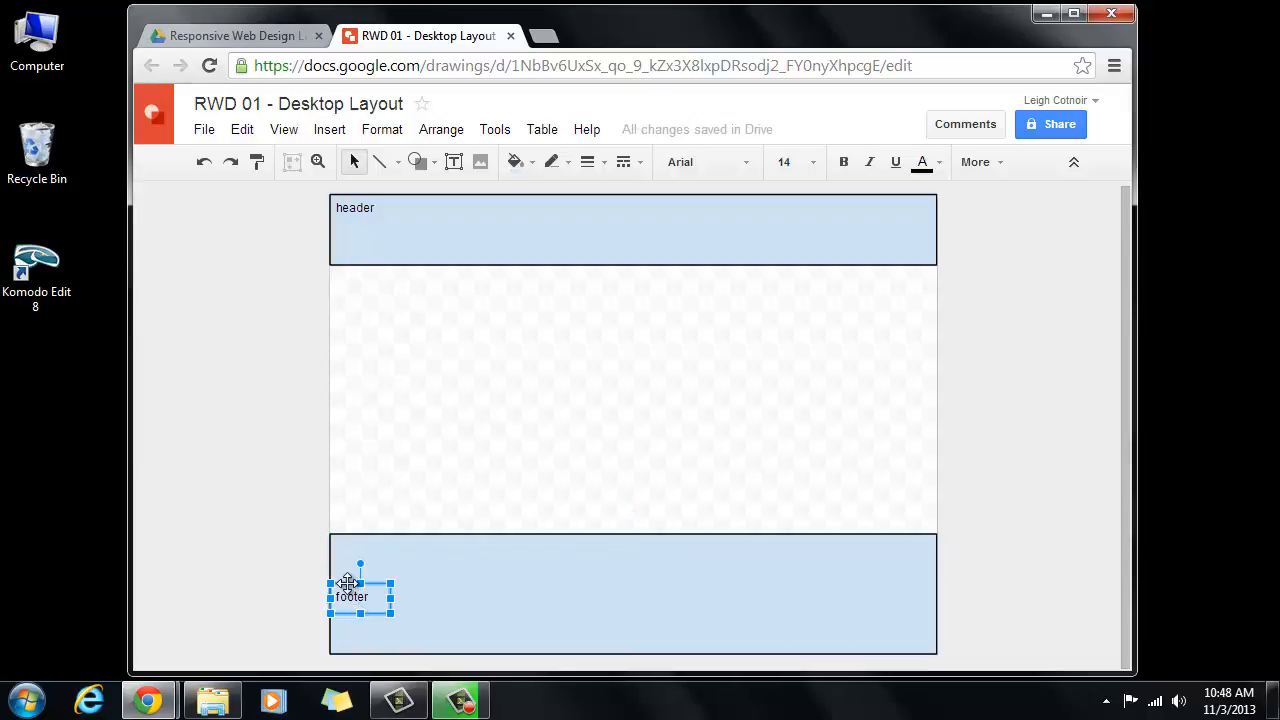
{"action": "left_click_drag", "start_coordinate": [347, 584], "coordinate": [346, 534]}
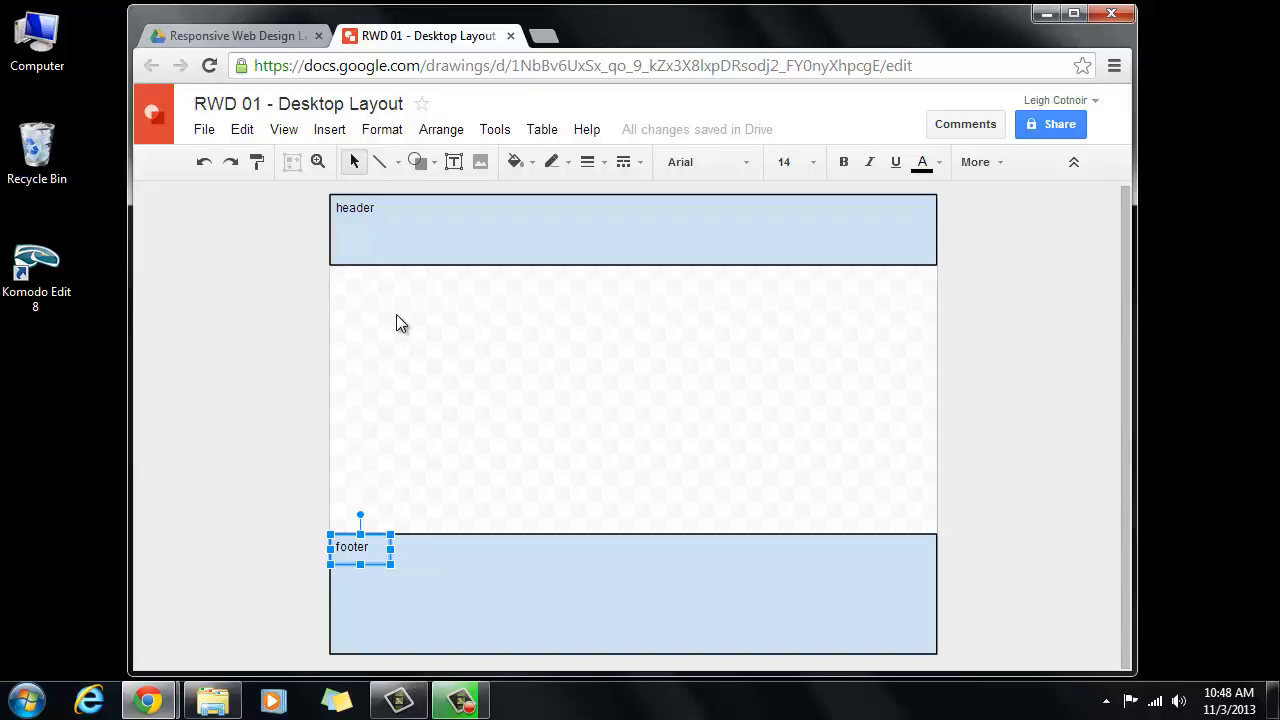
{"action": "left_click", "coordinate": [266, 319]}
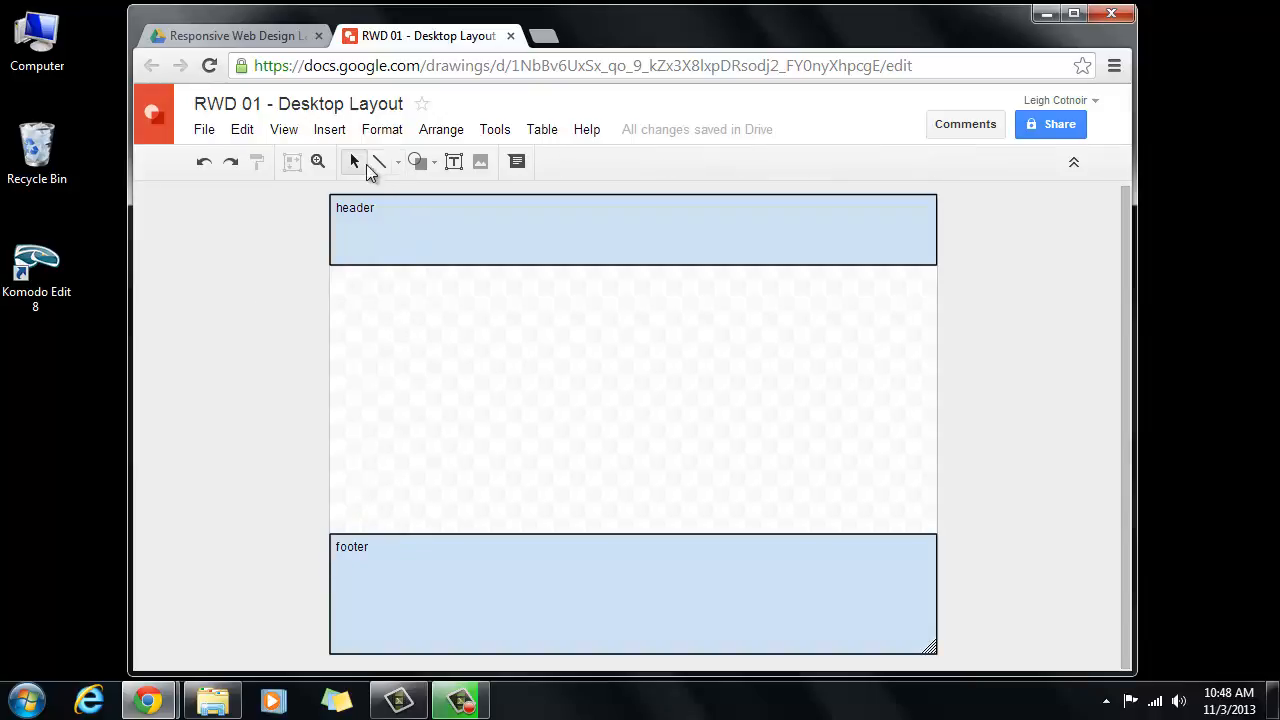
- Draw a full-width section rectangle below the header and fill it white
{"action": "left_click", "coordinate": [417, 162]}
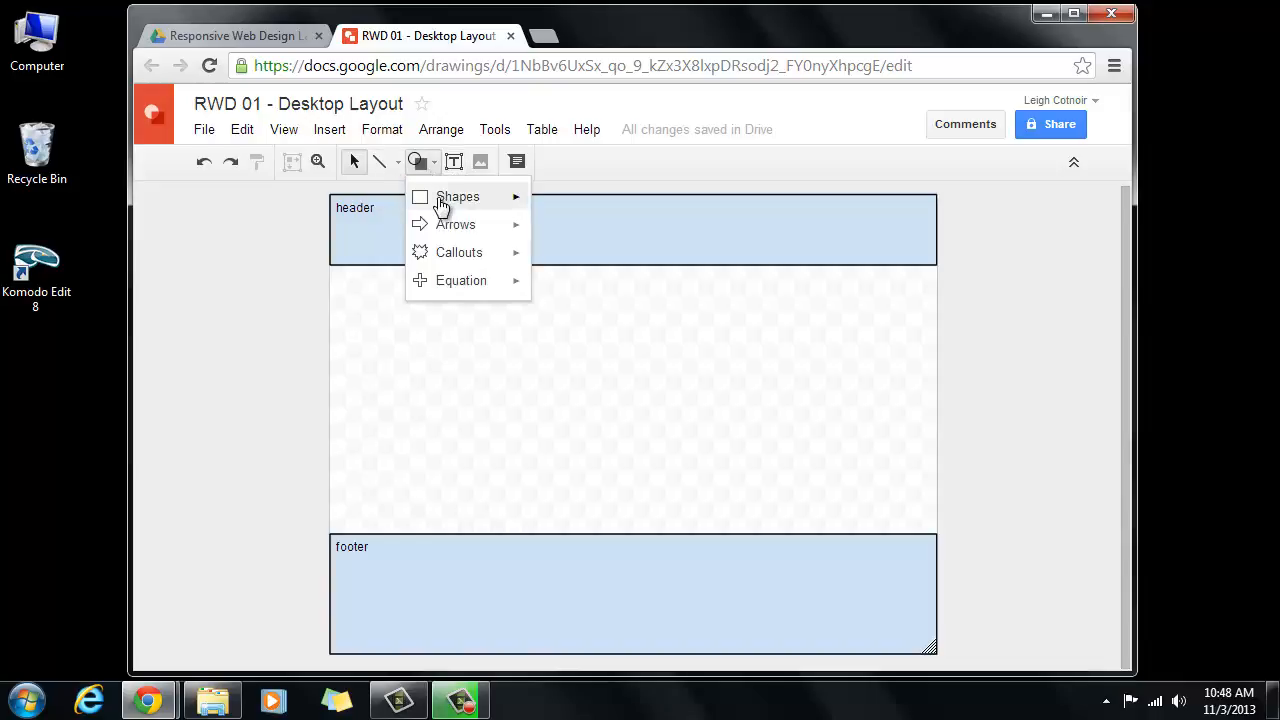
{"action": "mouse_move", "coordinate": [445, 200]}
{"action": "left_click", "coordinate": [565, 208]}
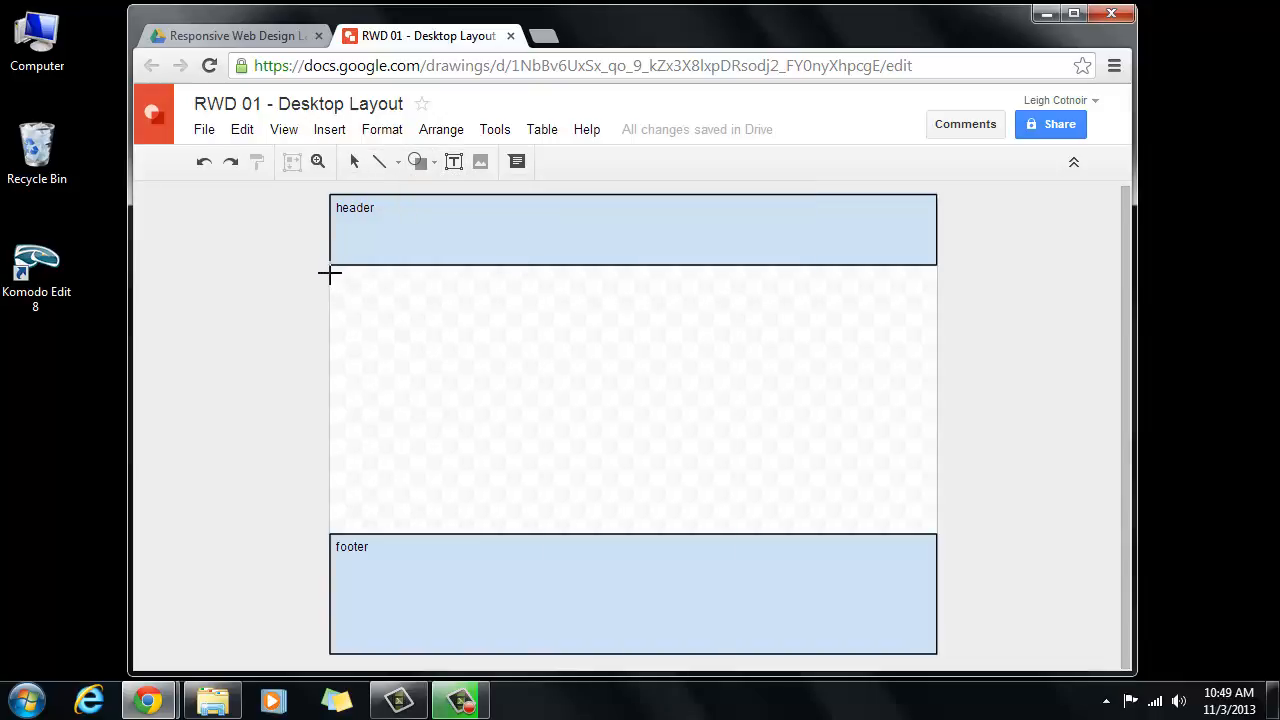
{"action": "left_click_drag", "start_coordinate": [330, 272], "coordinate": [937, 349]}
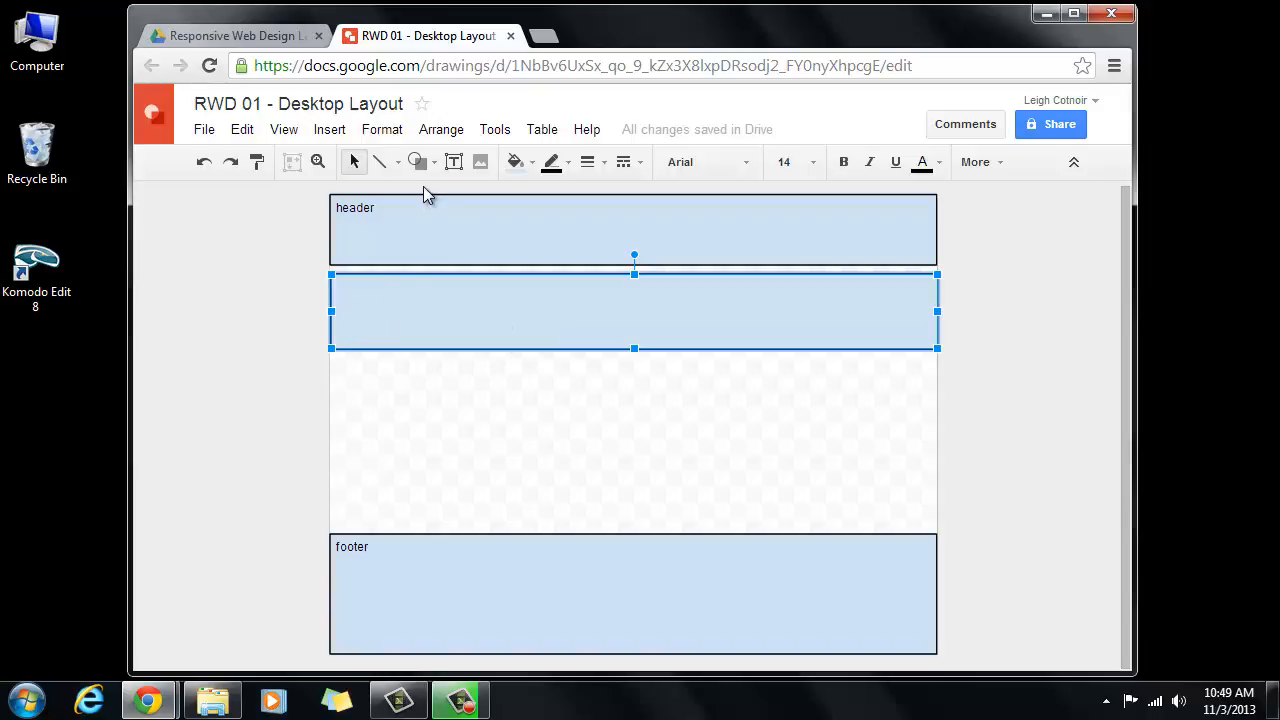
{"action": "left_click", "coordinate": [532, 165]}
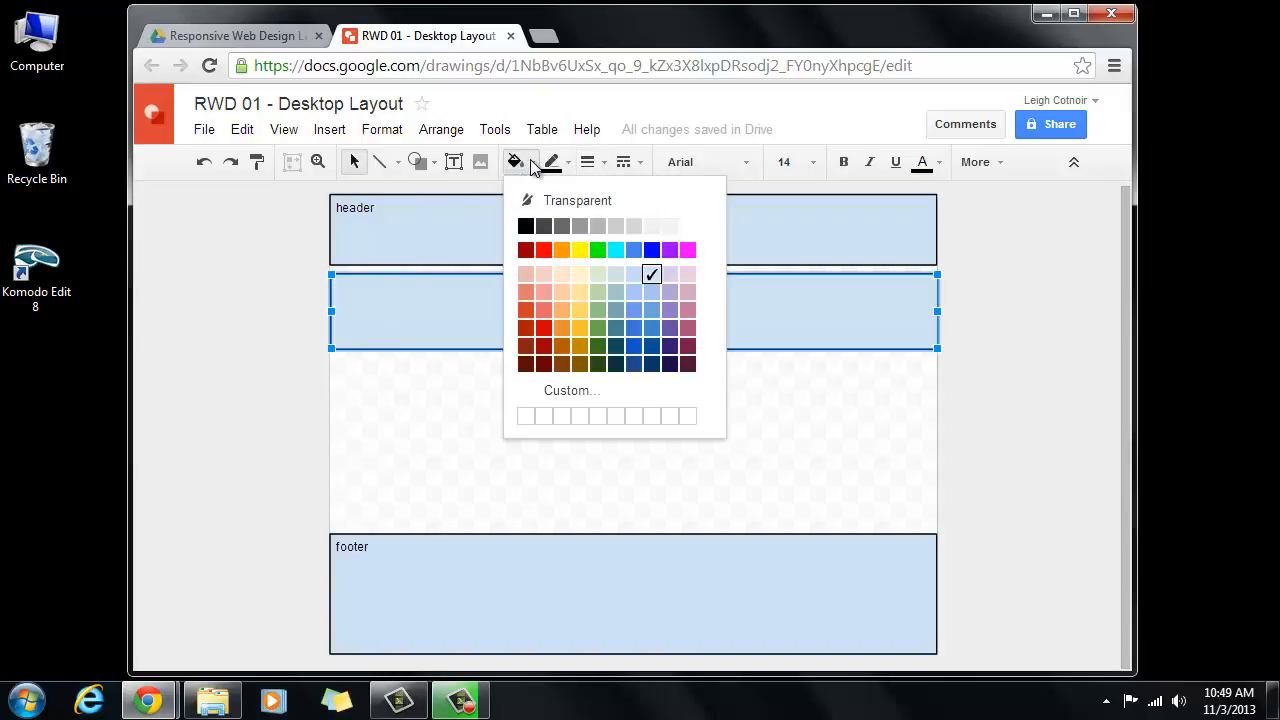
{"action": "left_click", "coordinate": [689, 229]}
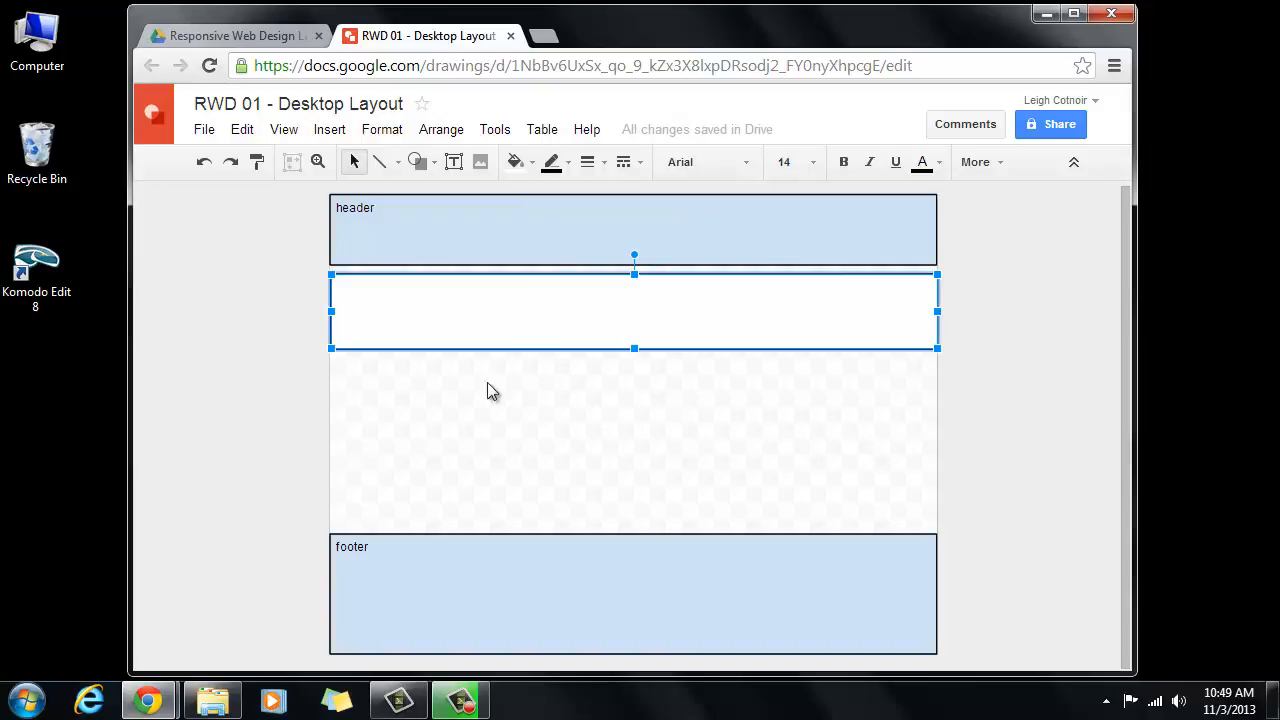
{"action": "left_click", "coordinate": [426, 358]}
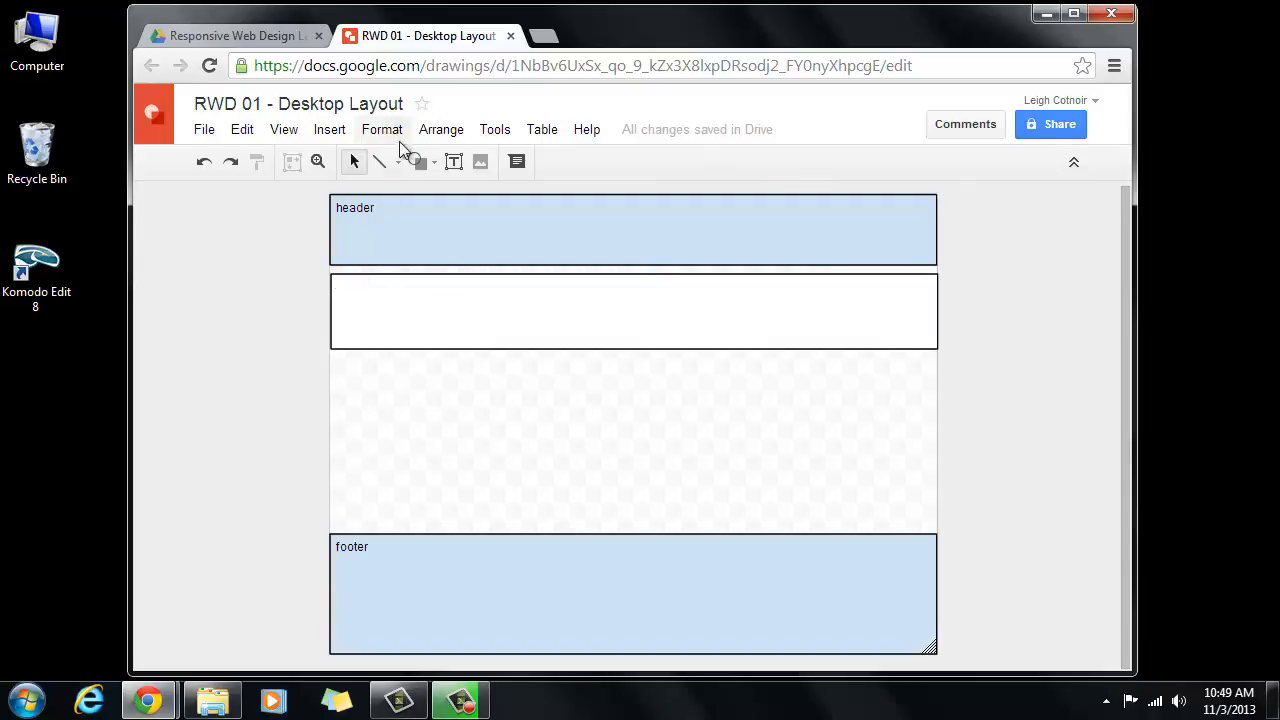
- Add a text box reading section class="whole" in the white section's top-left corner
{"action": "left_click", "coordinate": [453, 161]}
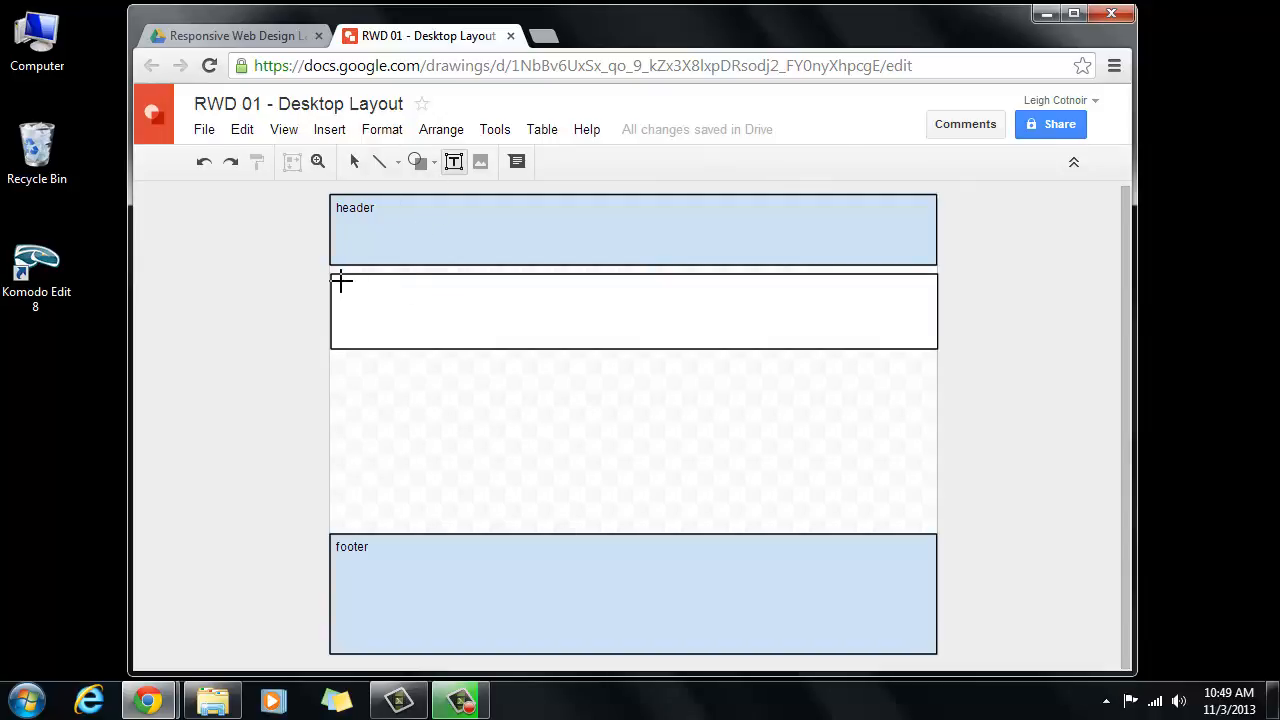
{"action": "left_click_drag", "start_coordinate": [342, 283], "coordinate": [585, 312]}
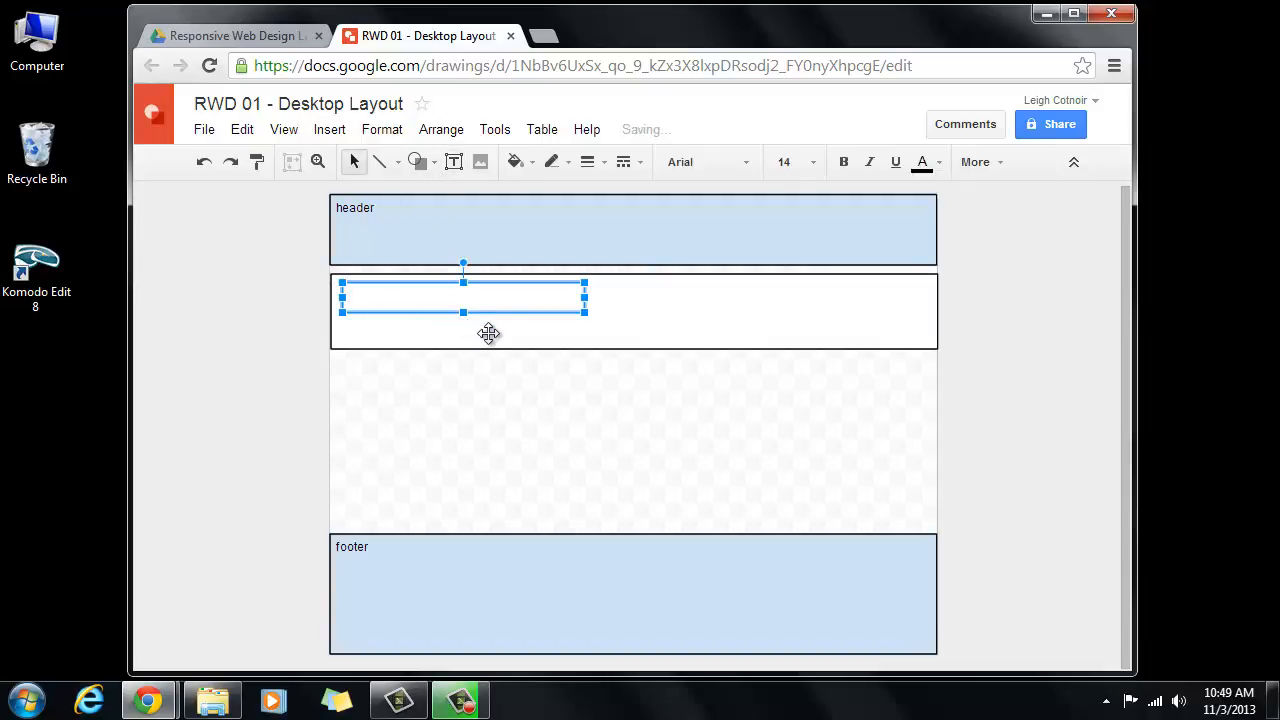
{"action": "type", "text": "section"}
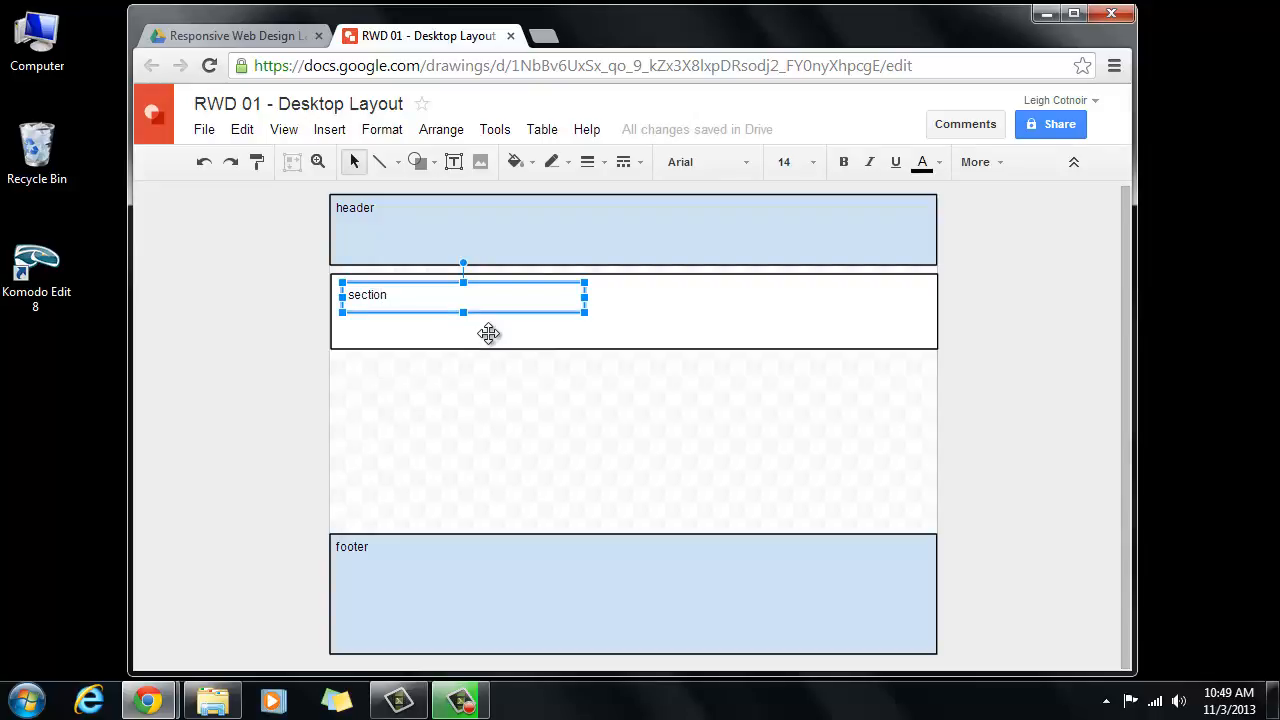
{"action": "type", "text": " c"}
{"action": "type", "text": "lass=\"whole"}
{"action": "left_click_drag", "start_coordinate": [587, 298], "coordinate": [523, 299]}
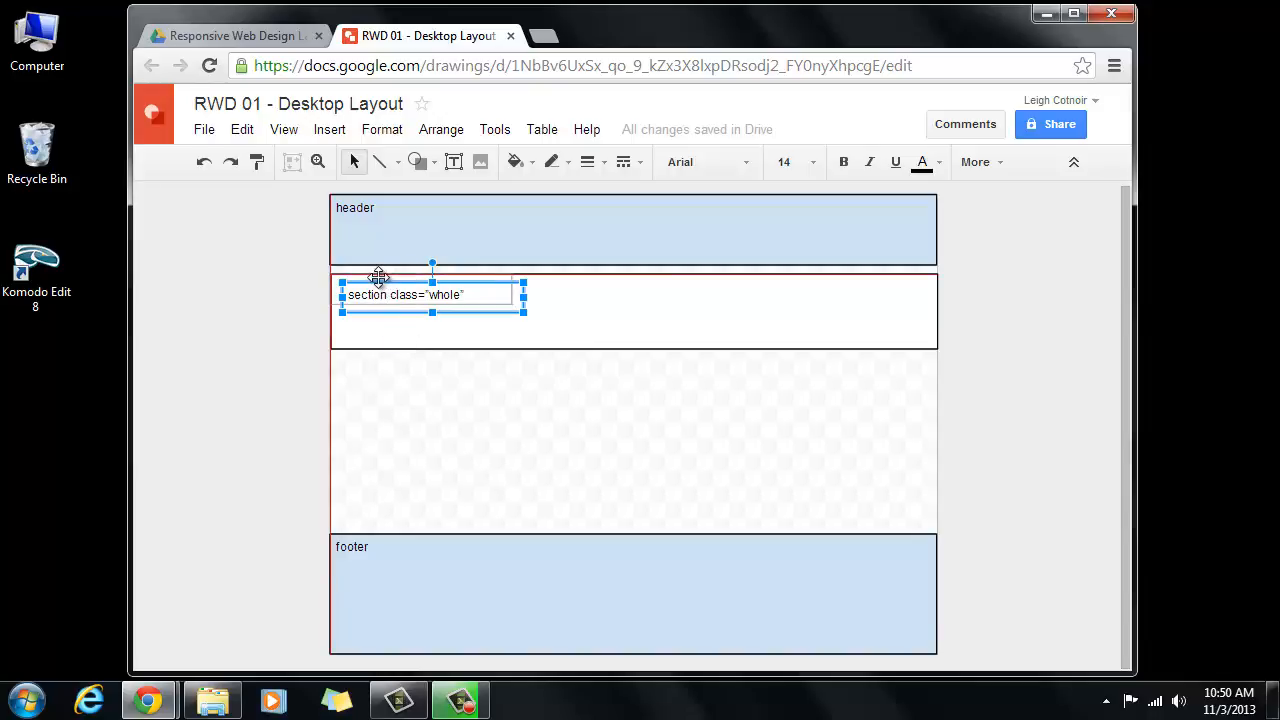
{"action": "left_click_drag", "start_coordinate": [383, 281], "coordinate": [371, 273]}
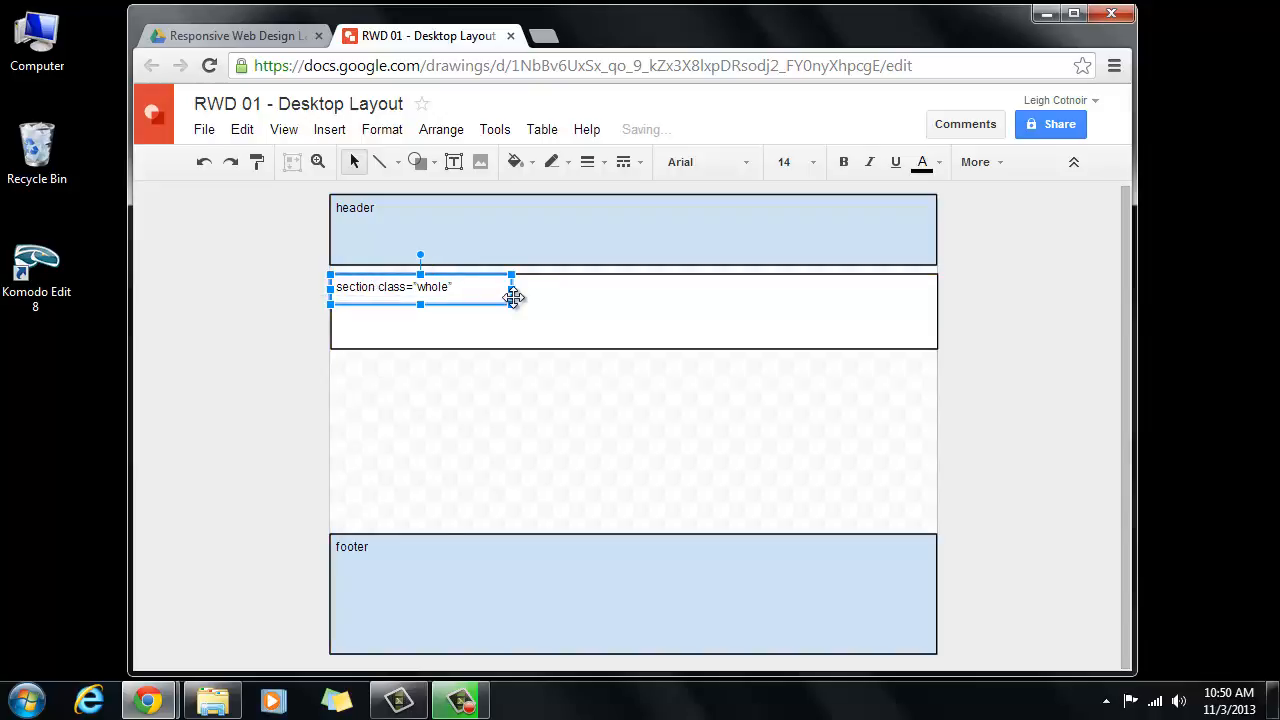
- Set the section label to 11 pt and narrow its box to fit
{"action": "triple_click", "coordinate": [454, 286]}
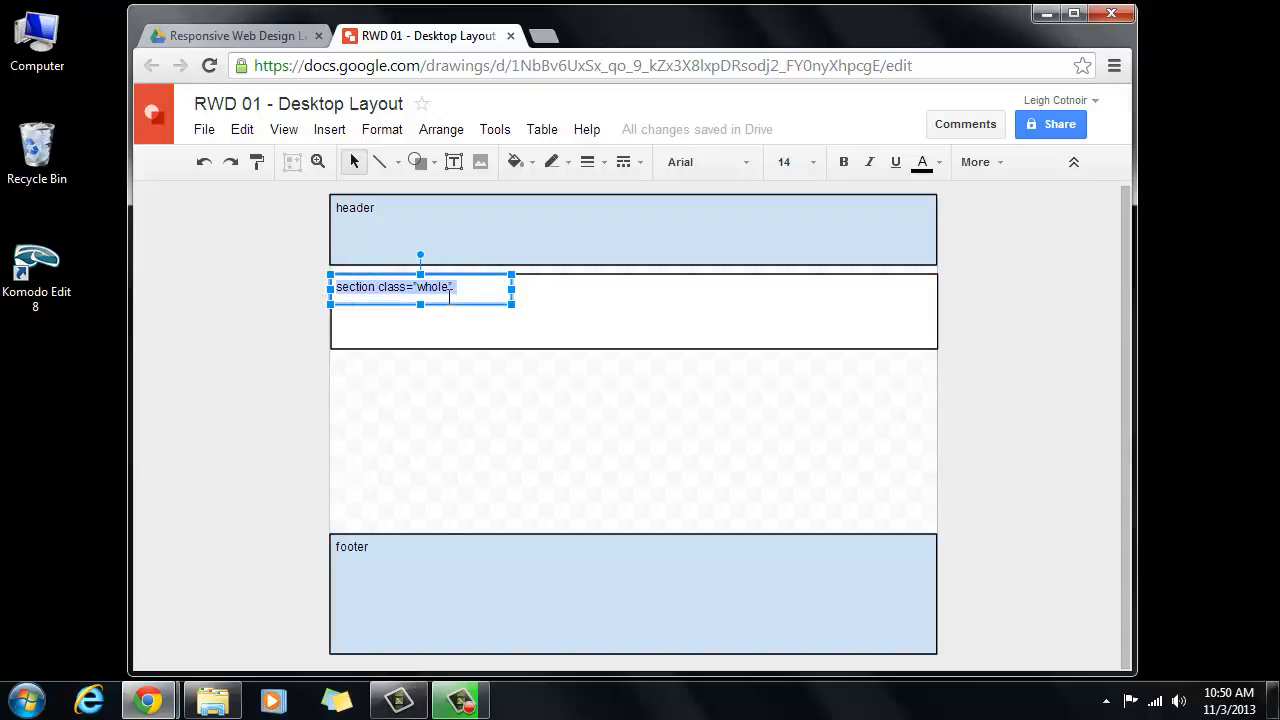
{"action": "left_click", "coordinate": [815, 164]}
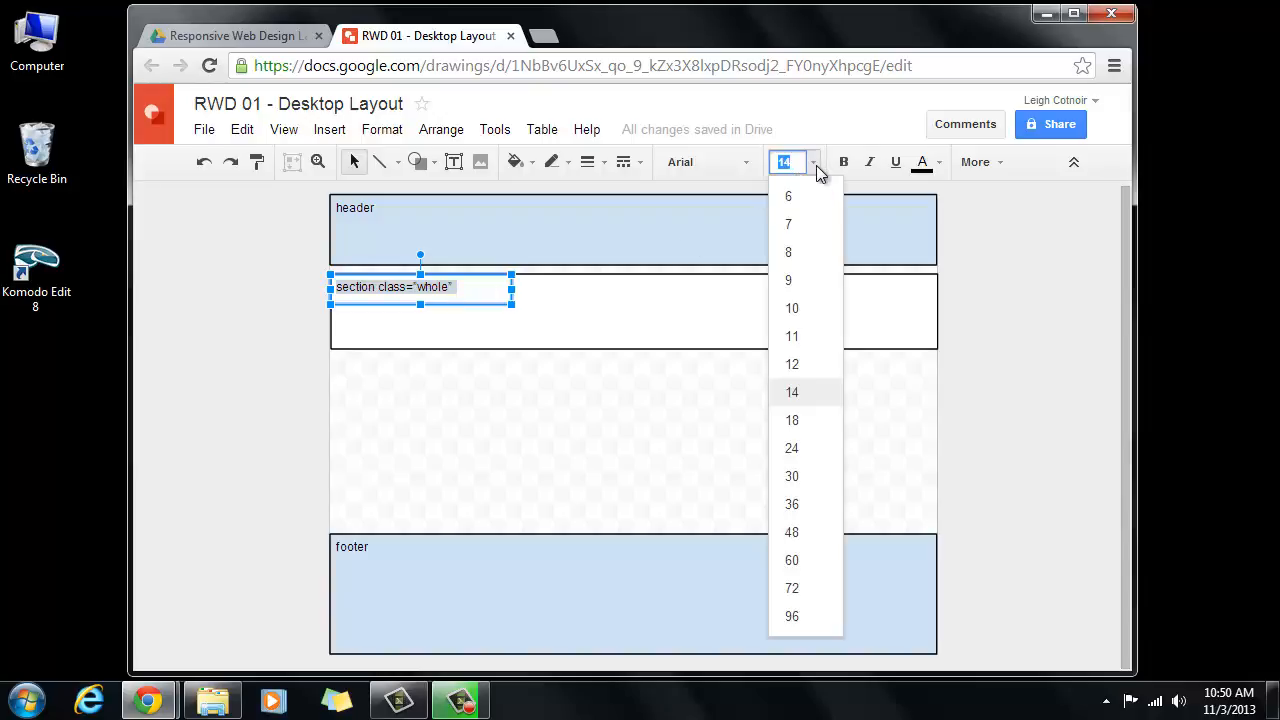
{"action": "left_click", "coordinate": [797, 336]}
{"action": "left_click_drag", "start_coordinate": [459, 287], "coordinate": [435, 287]}
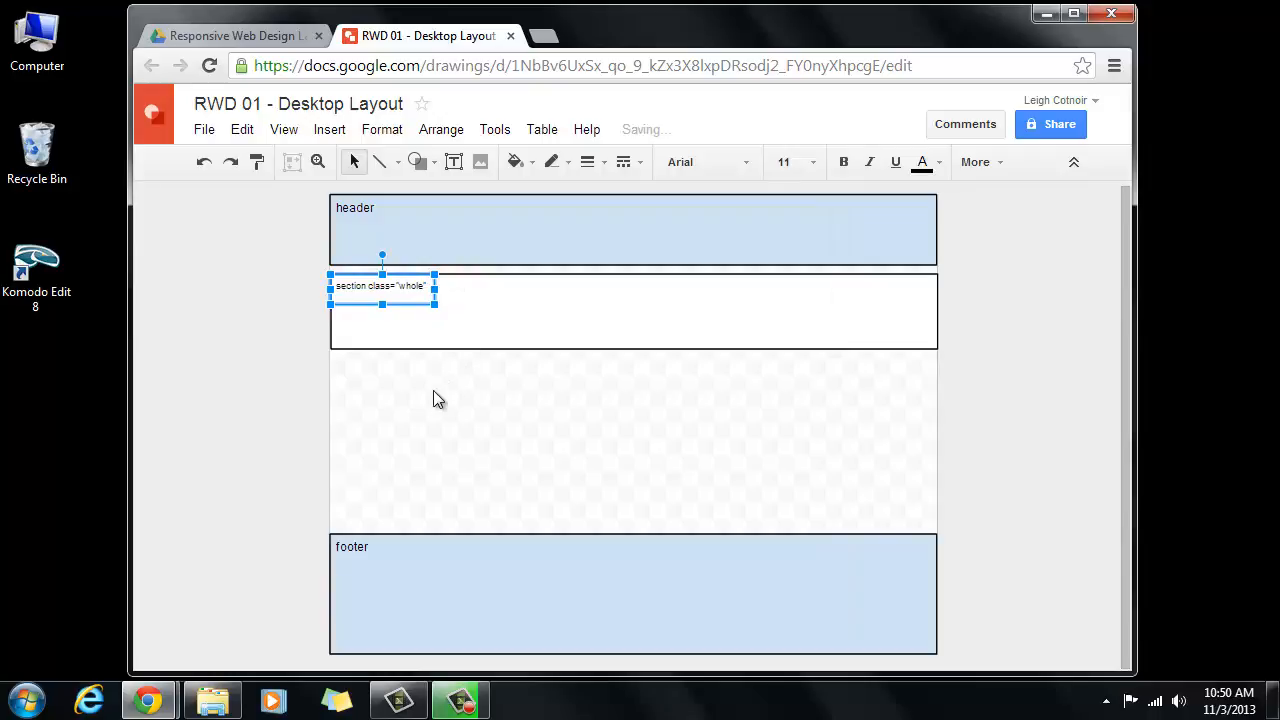
{"action": "left_click", "coordinate": [470, 315]}
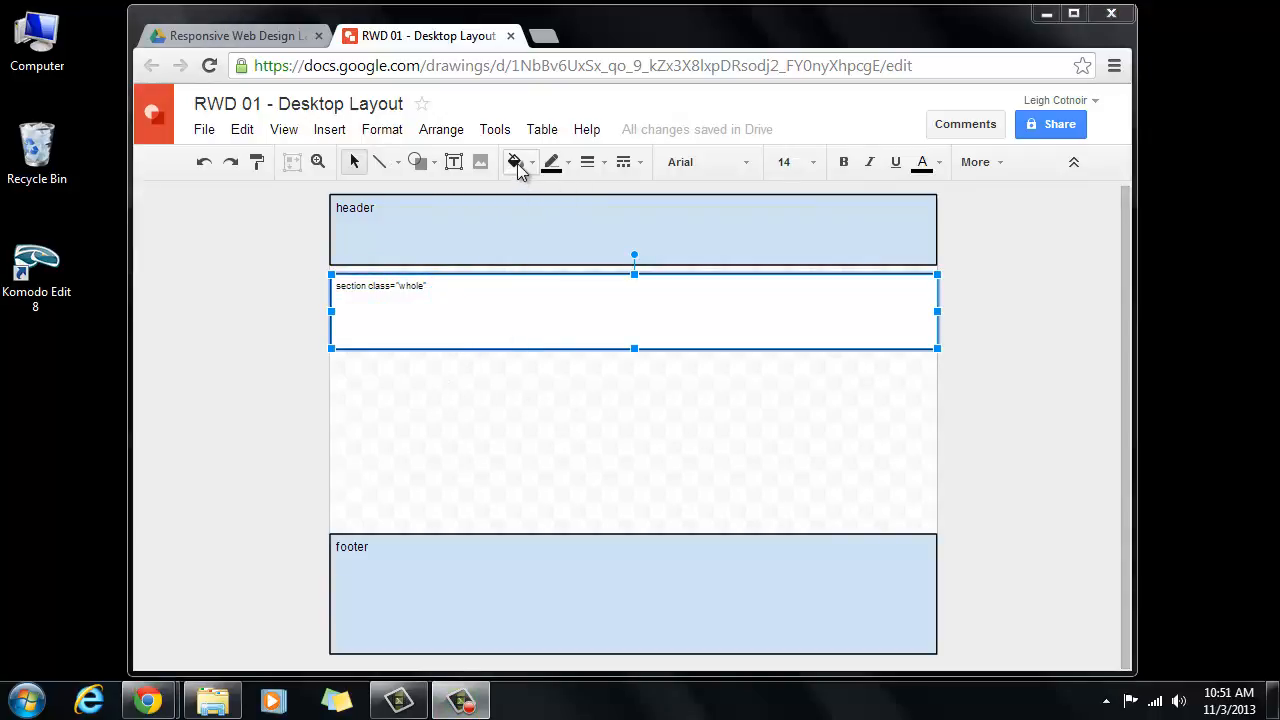
- Draw an article rectangle nested inside the white section
{"action": "left_click", "coordinate": [417, 163]}
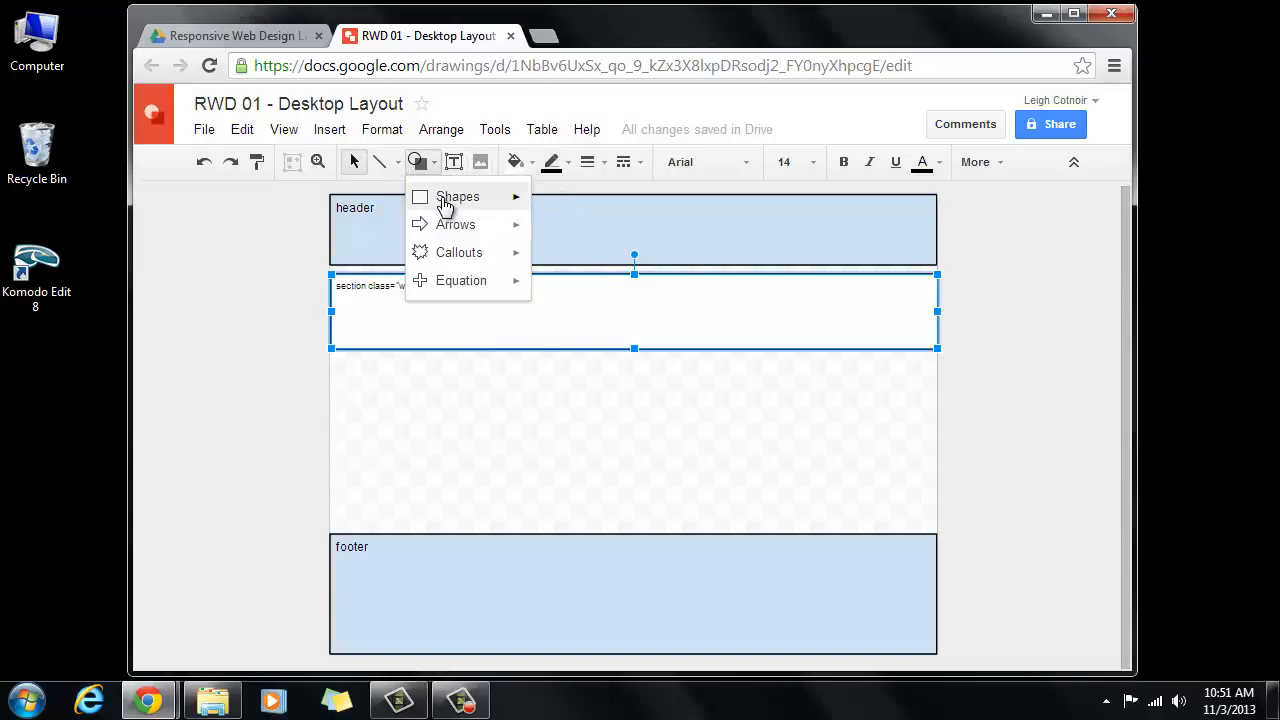
{"action": "mouse_move", "coordinate": [455, 196]}
{"action": "left_click", "coordinate": [540, 208]}
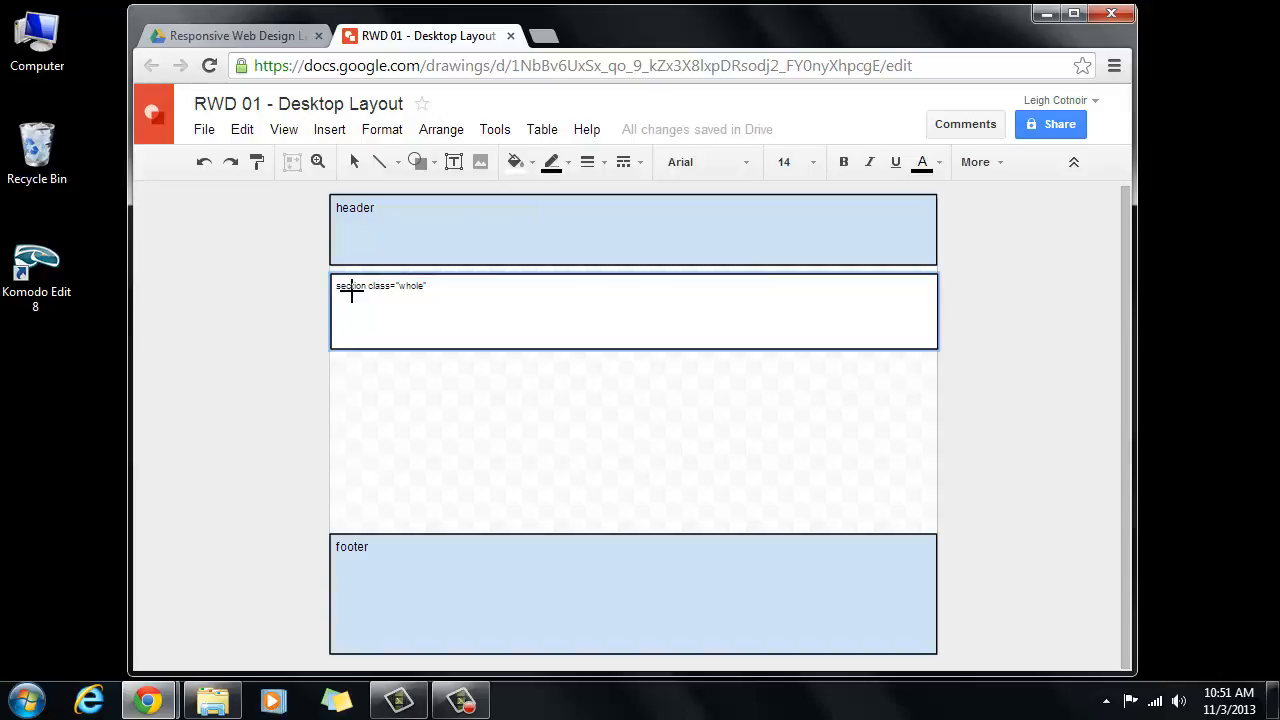
{"action": "mouse_move", "coordinate": [351, 291]}
{"action": "left_mouse_down"}
{"action": "mouse_move", "coordinate": [362, 321]}
{"action": "mouse_move", "coordinate": [515, 340]}
{"action": "mouse_move", "coordinate": [915, 333]}
{"action": "left_mouse_up"}
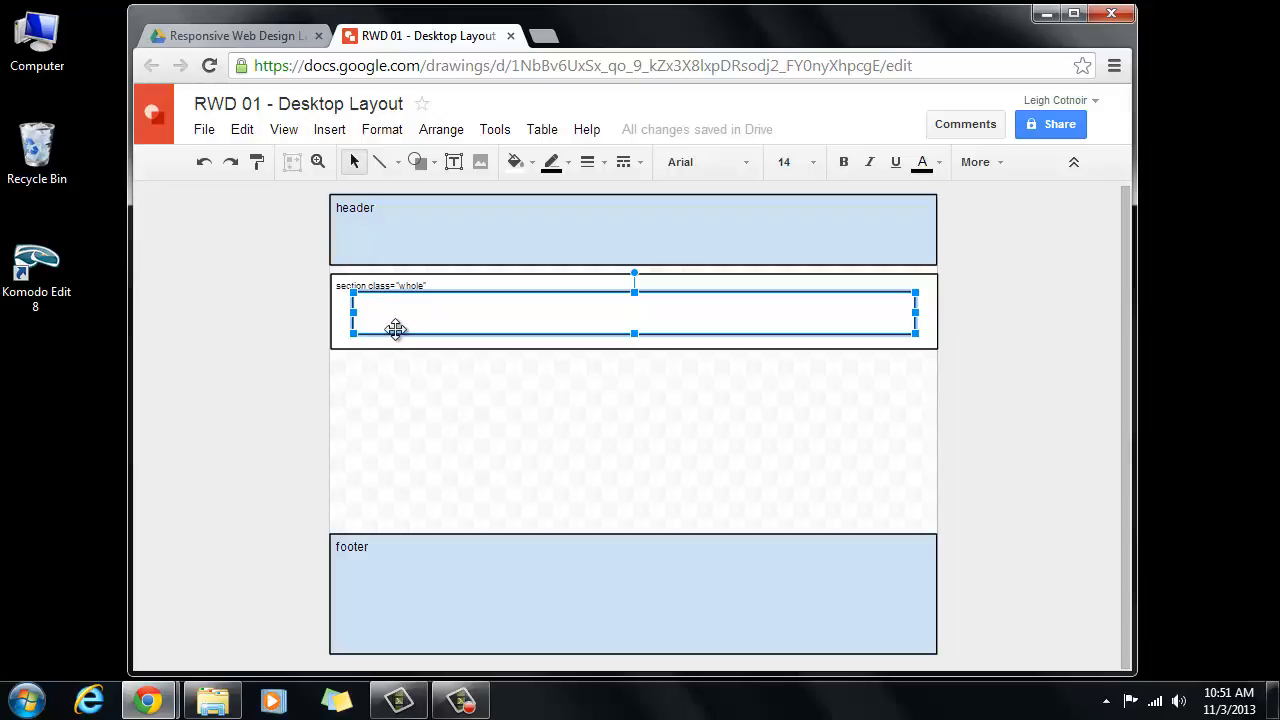
- Add an 'article' label in the inner rectangle's top-left corner
{"action": "left_click", "coordinate": [453, 163]}
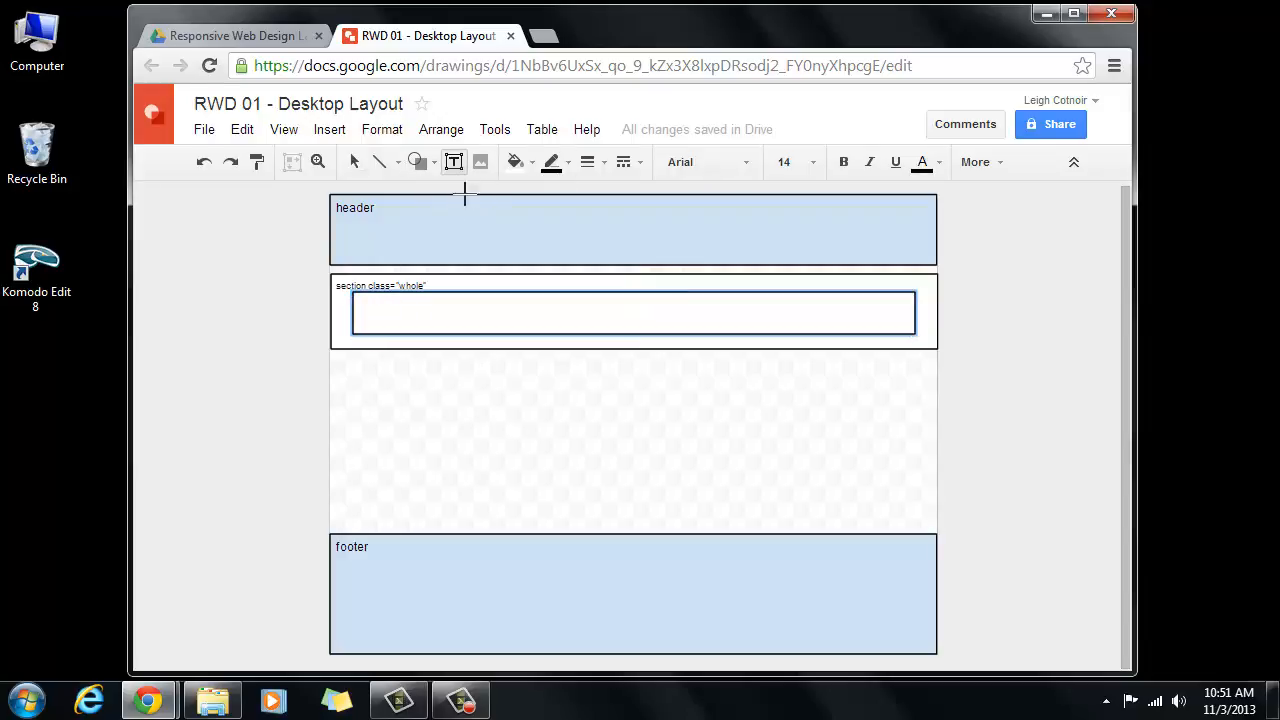
{"action": "left_click_drag", "start_coordinate": [364, 302], "coordinate": [606, 332]}
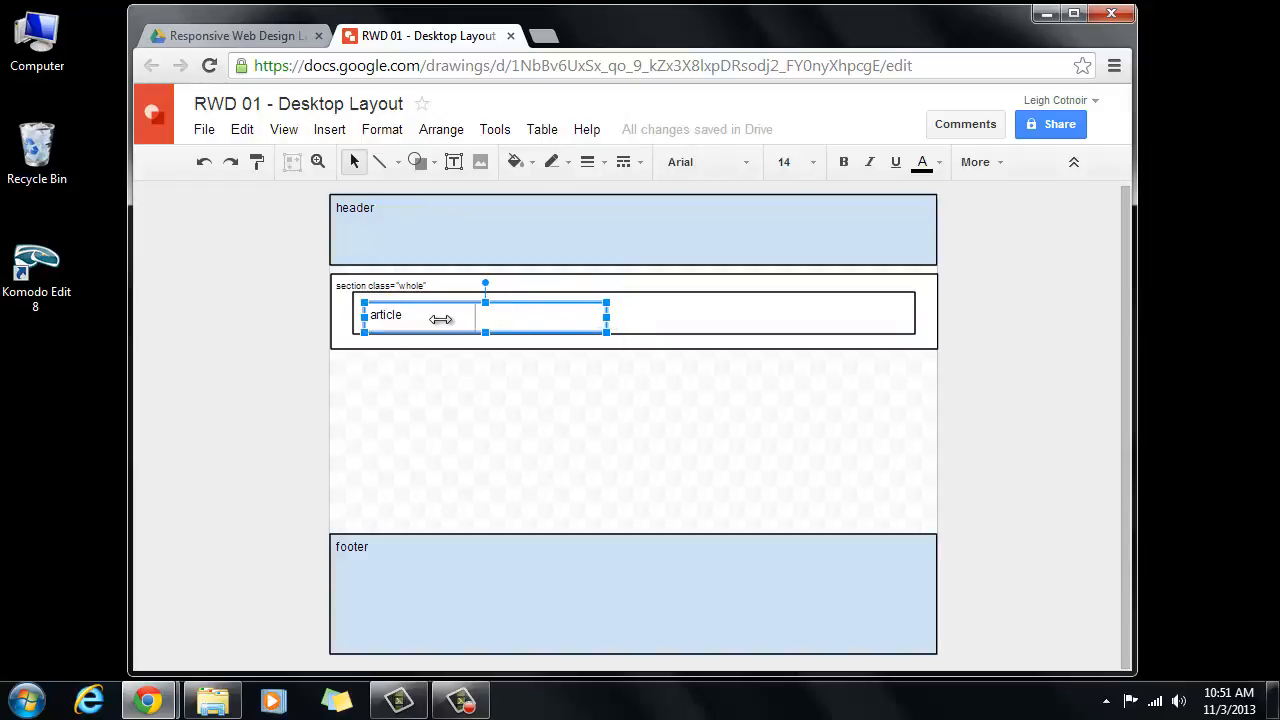
{"action": "left_click_drag", "start_coordinate": [415, 319], "coordinate": [354, 283]}
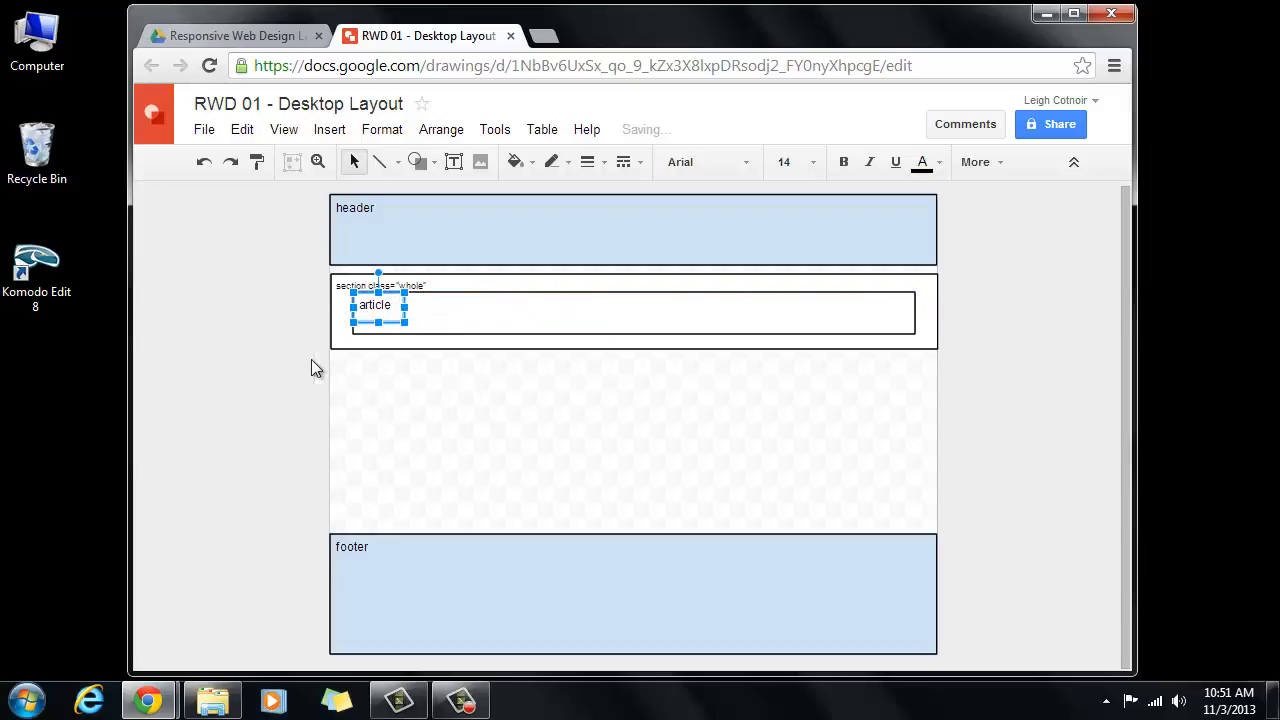
{"action": "left_click", "coordinate": [397, 375]}
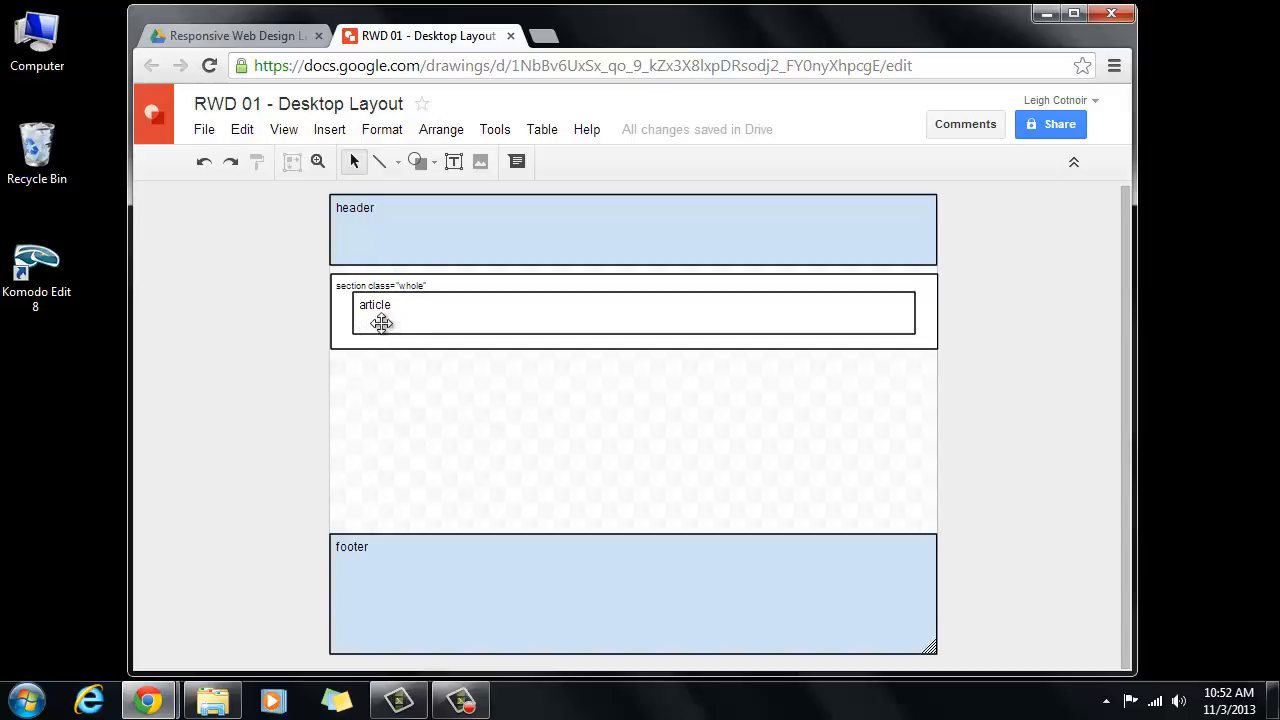
- Copy the section box, its label and article box to sit directly below the original
{"action": "left_click", "coordinate": [354, 275]}
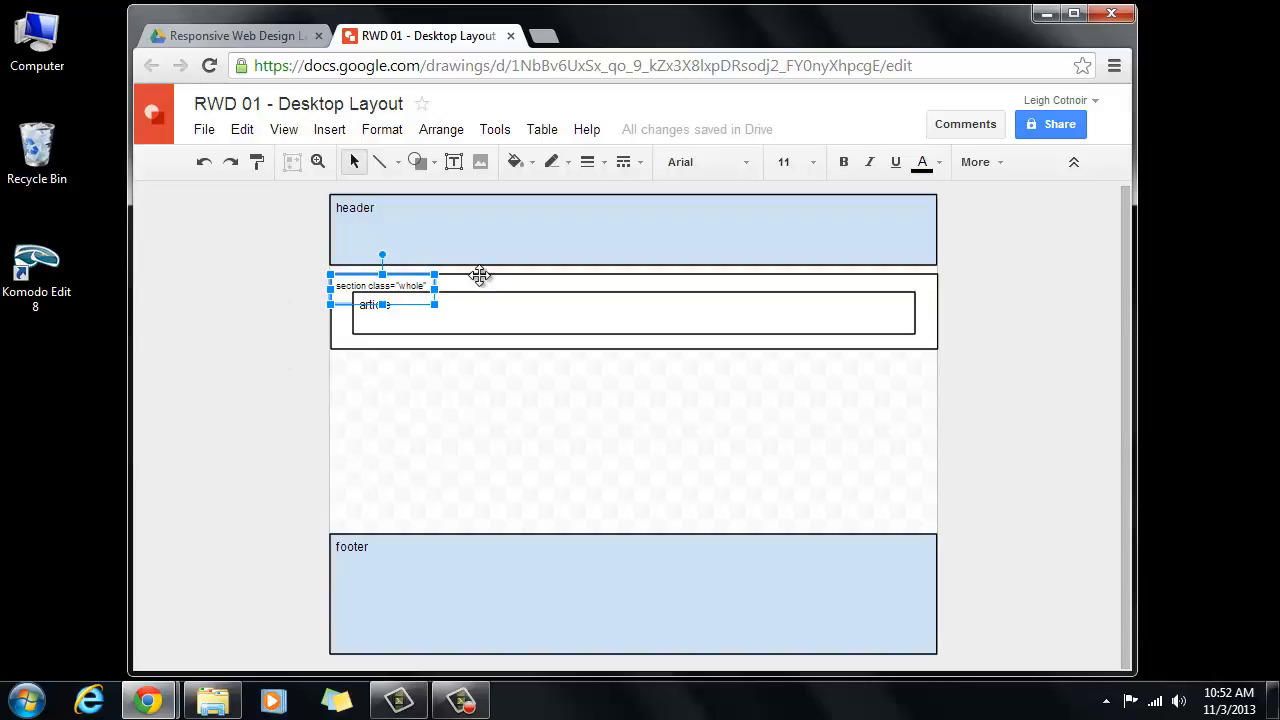
{"action": "left_click", "coordinate": [369, 303]}
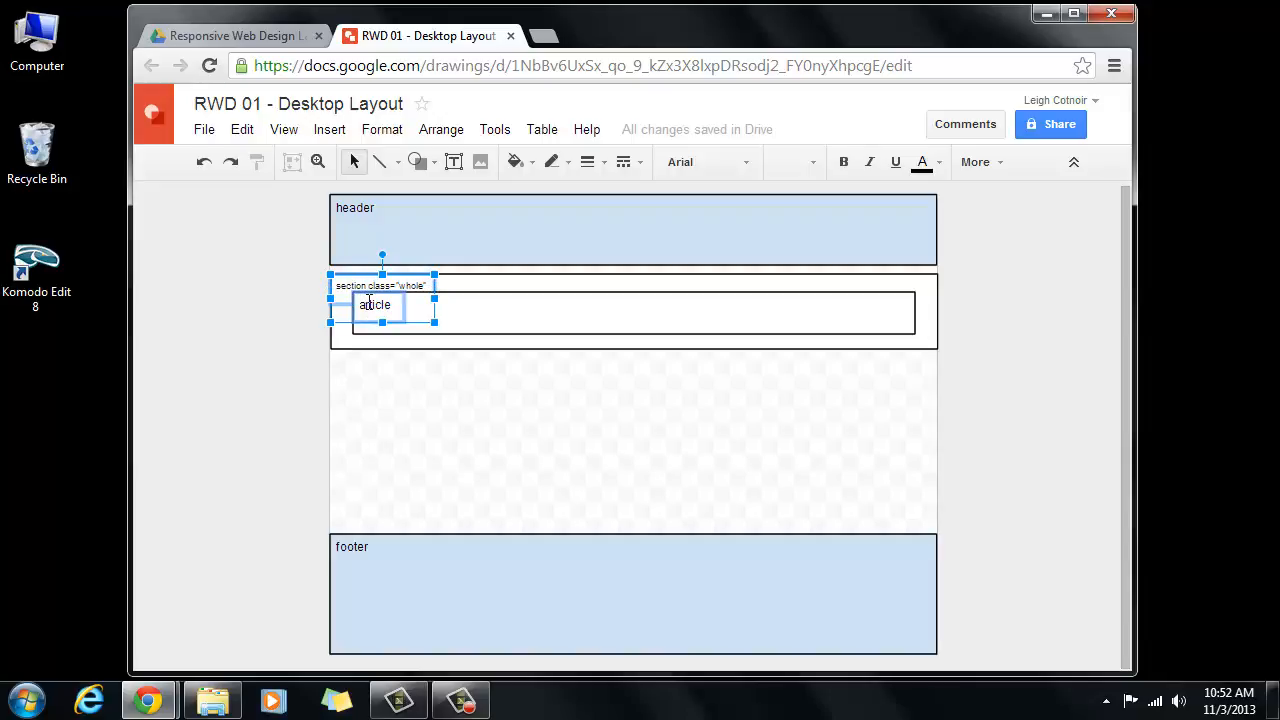
{"action": "left_click", "coordinate": [509, 275]}
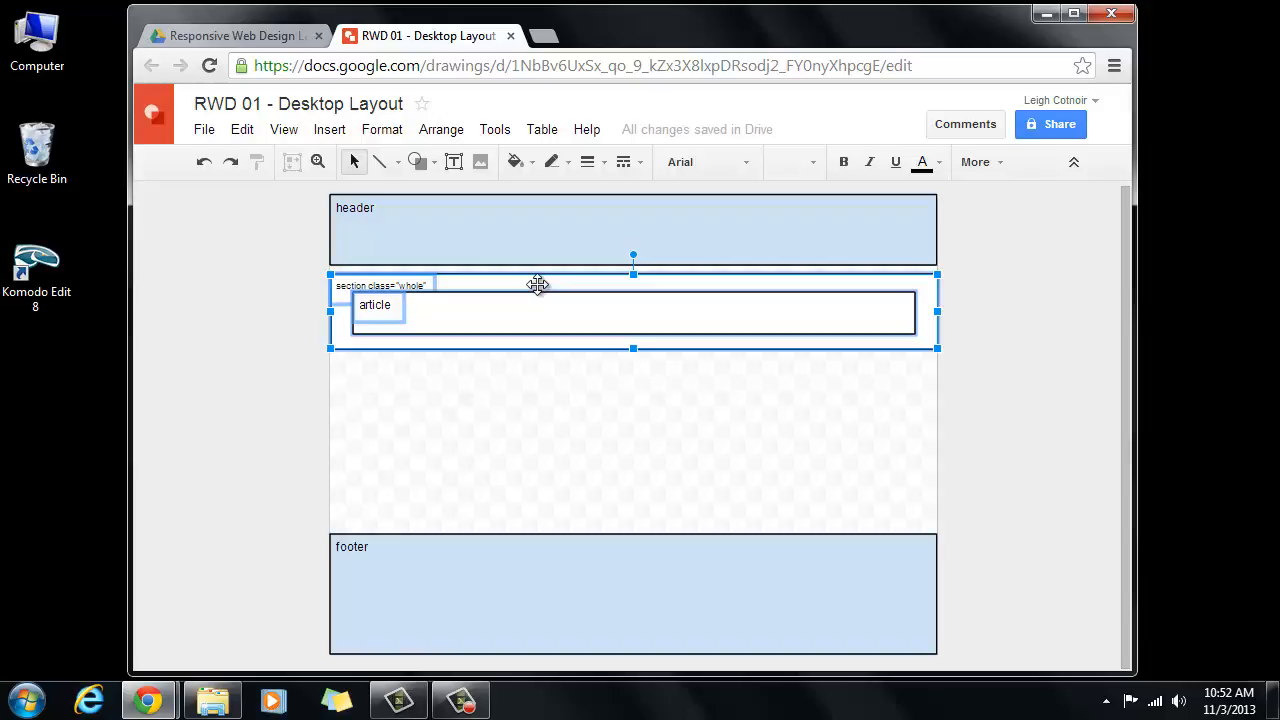
{"action": "left_click_drag", "start_coordinate": [538, 283], "coordinate": [531, 366]}
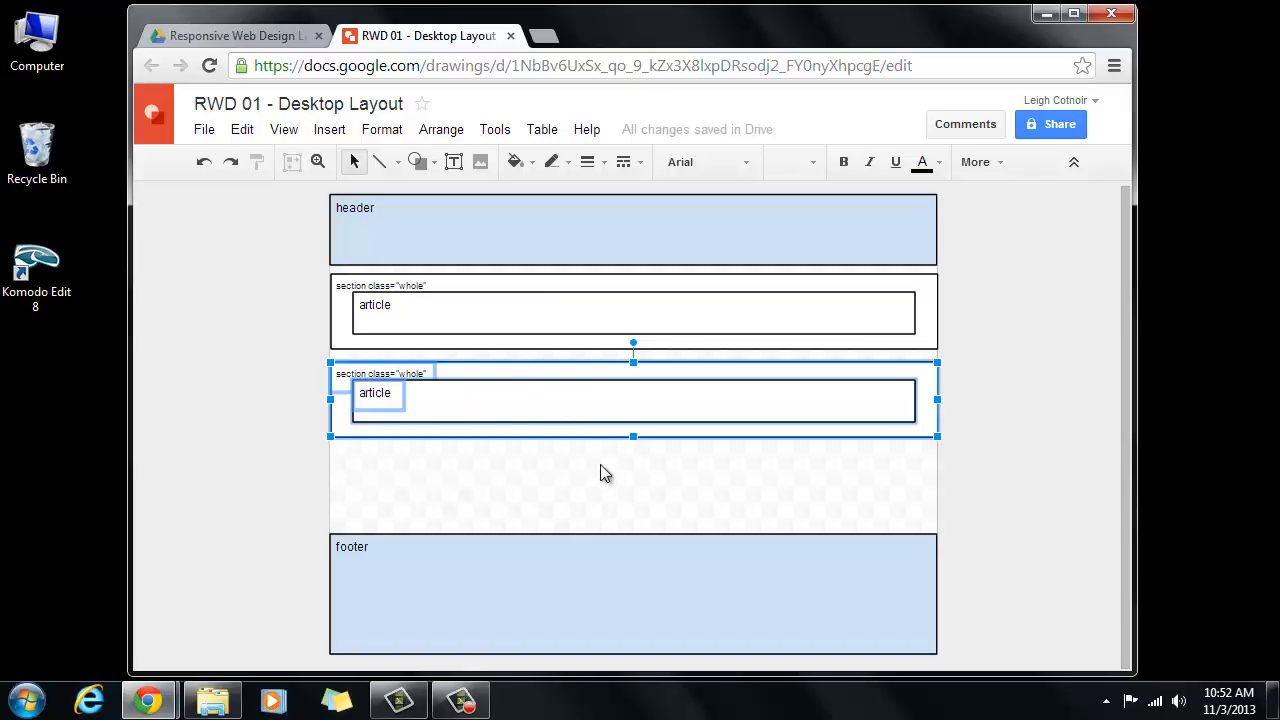
{"action": "left_click", "coordinate": [878, 474]}
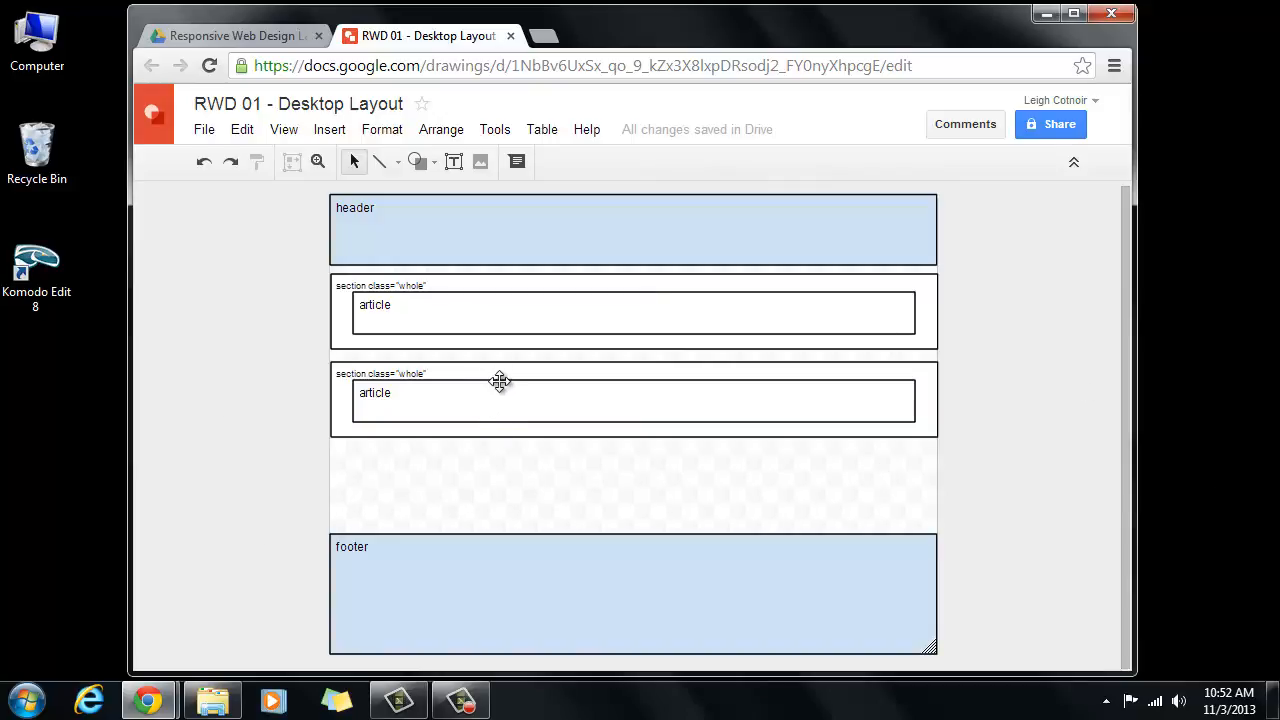
- Change the second section's label to section class="thirds"
{"action": "left_click", "coordinate": [410, 372]}
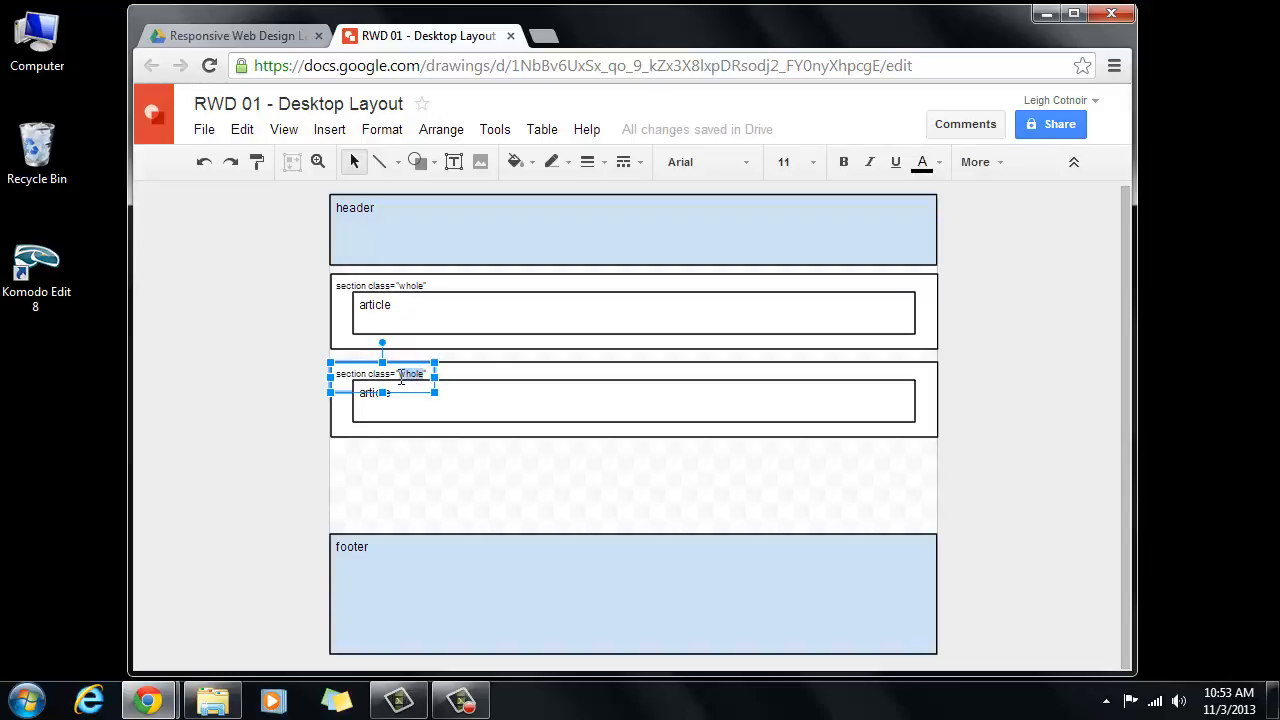
{"action": "type", "text": "hirds"}
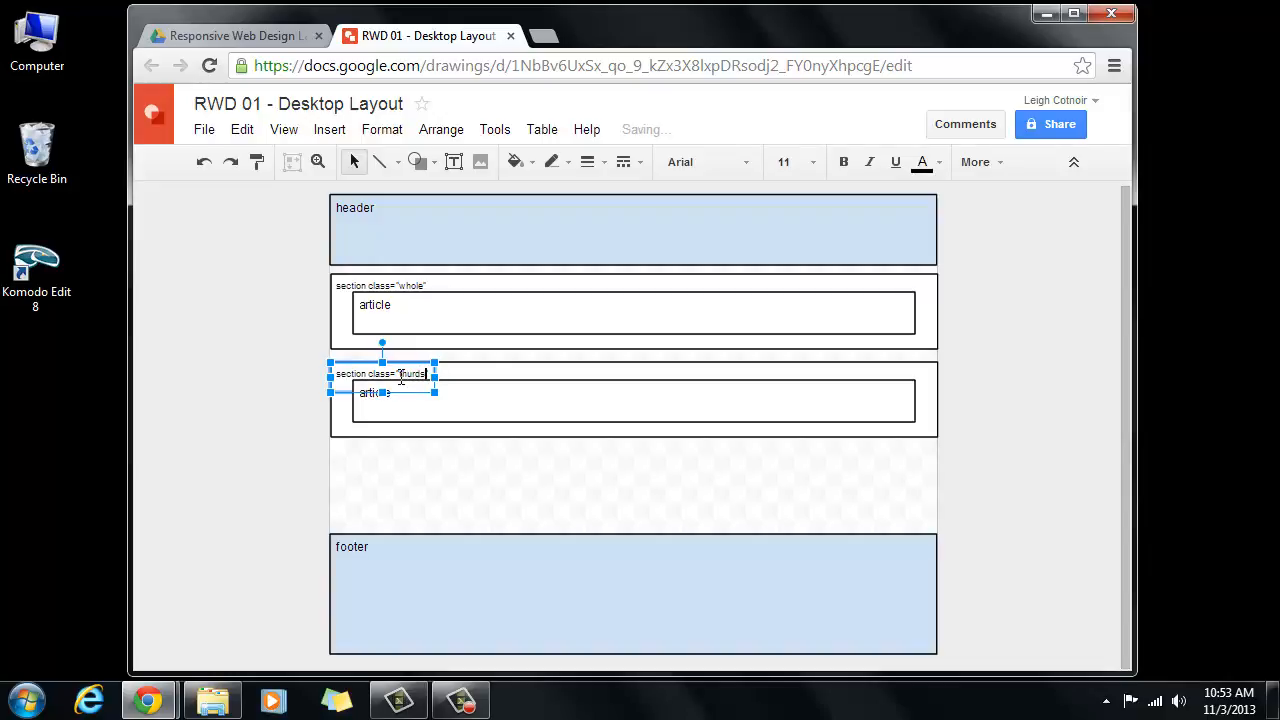
{"action": "key", "text": "BackSpace"}
{"action": "key", "text": "BackSpace"}
{"action": "key", "text": "BackSpace"}
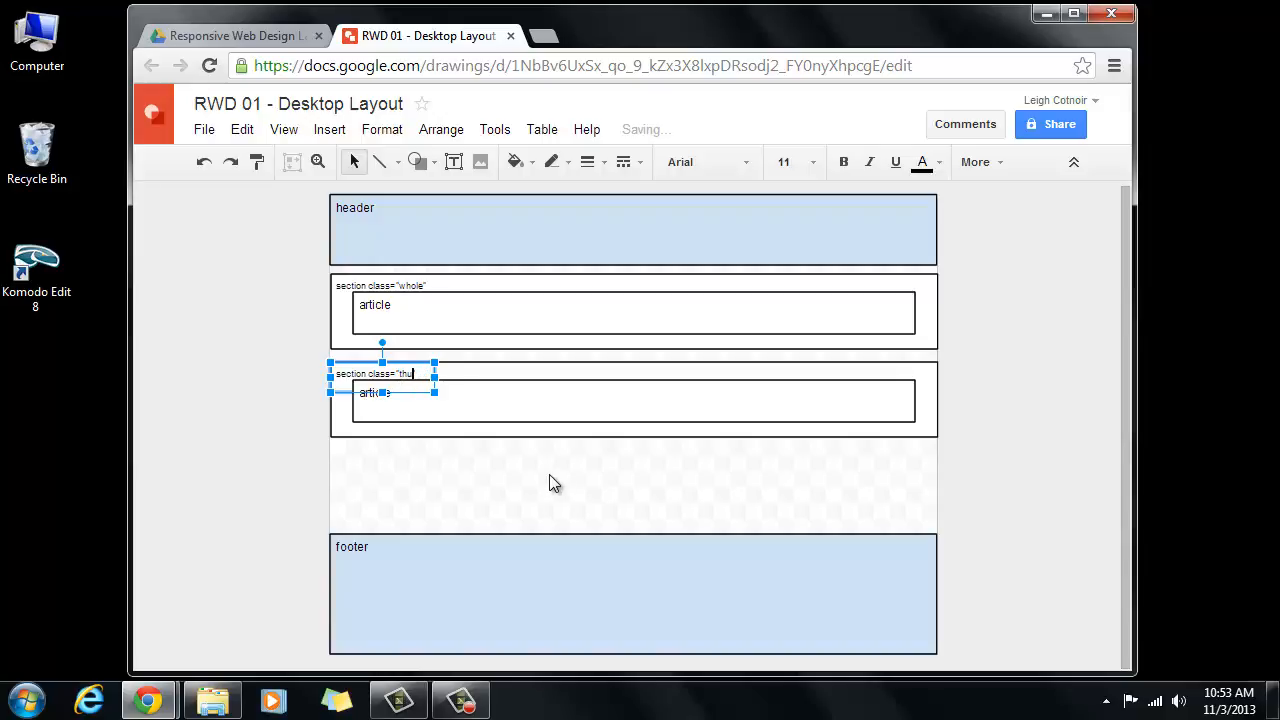
{"action": "key", "text": "BackSpace"}
{"action": "type", "text": "irds"}
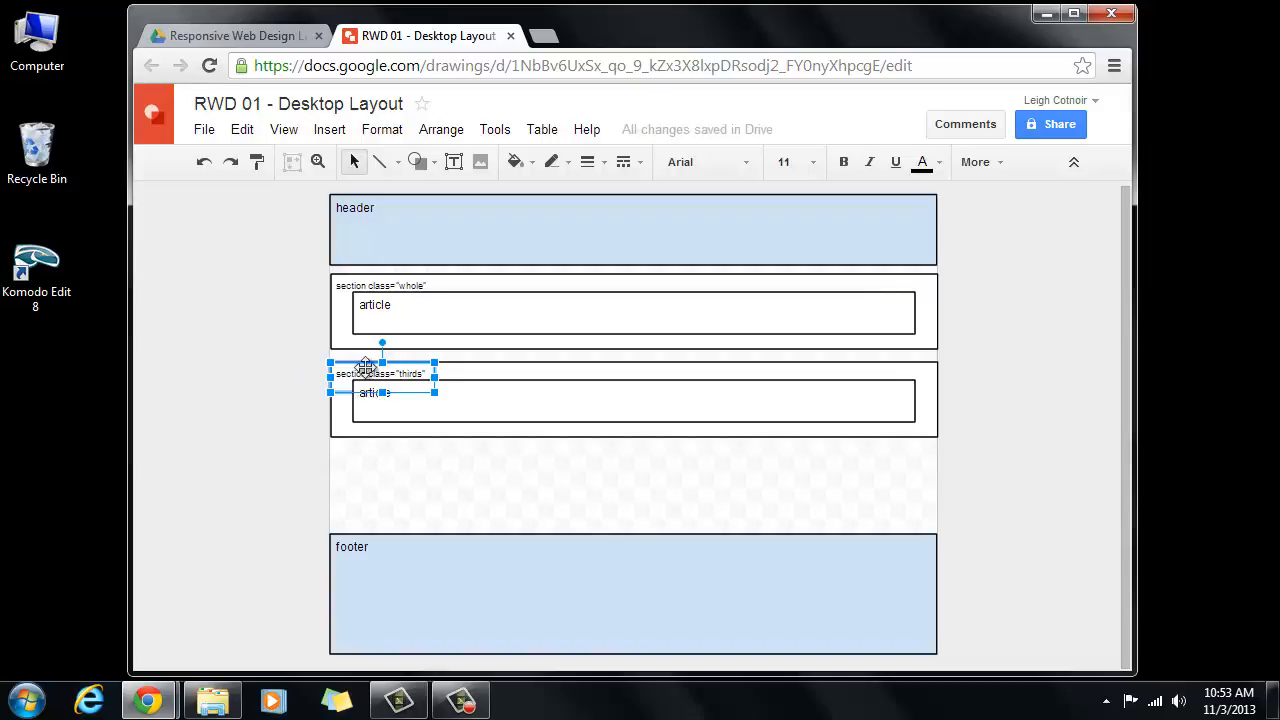
{"action": "left_click", "coordinate": [367, 420]}
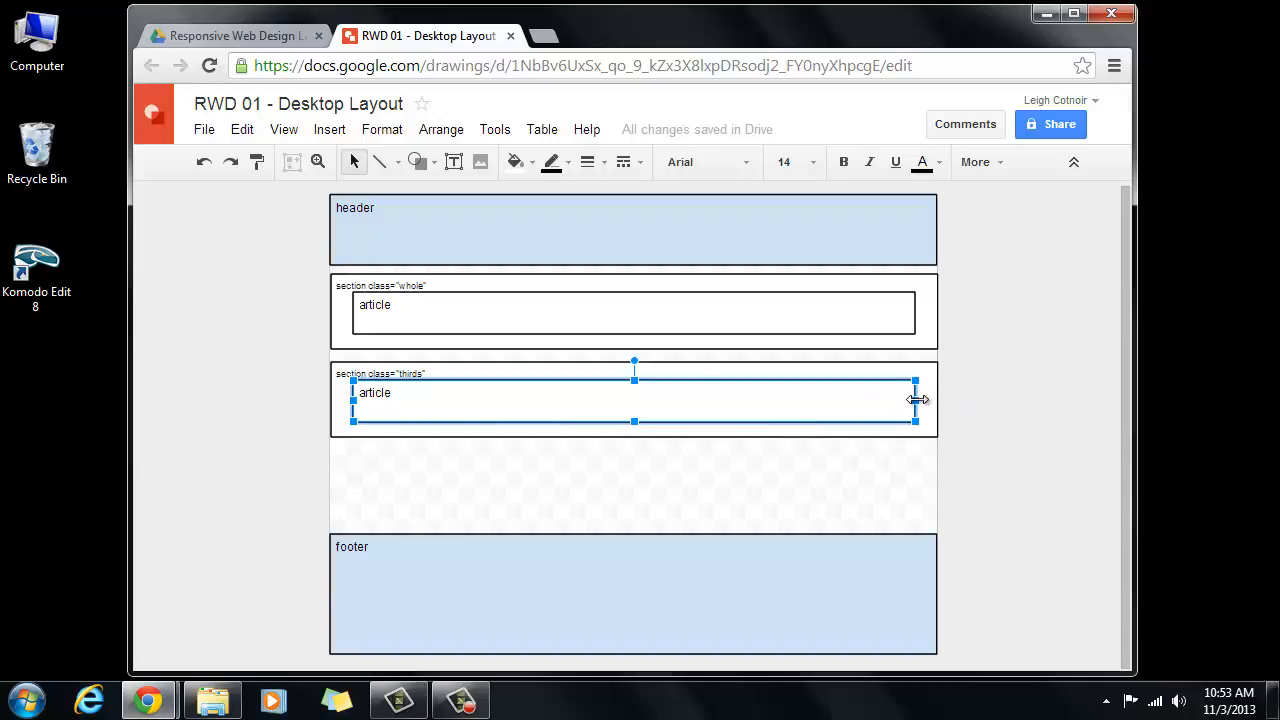
- Shrink the thirds article to about a third width and group it with its 'article' label
{"action": "left_click_drag", "start_coordinate": [917, 400], "coordinate": [491, 400]}
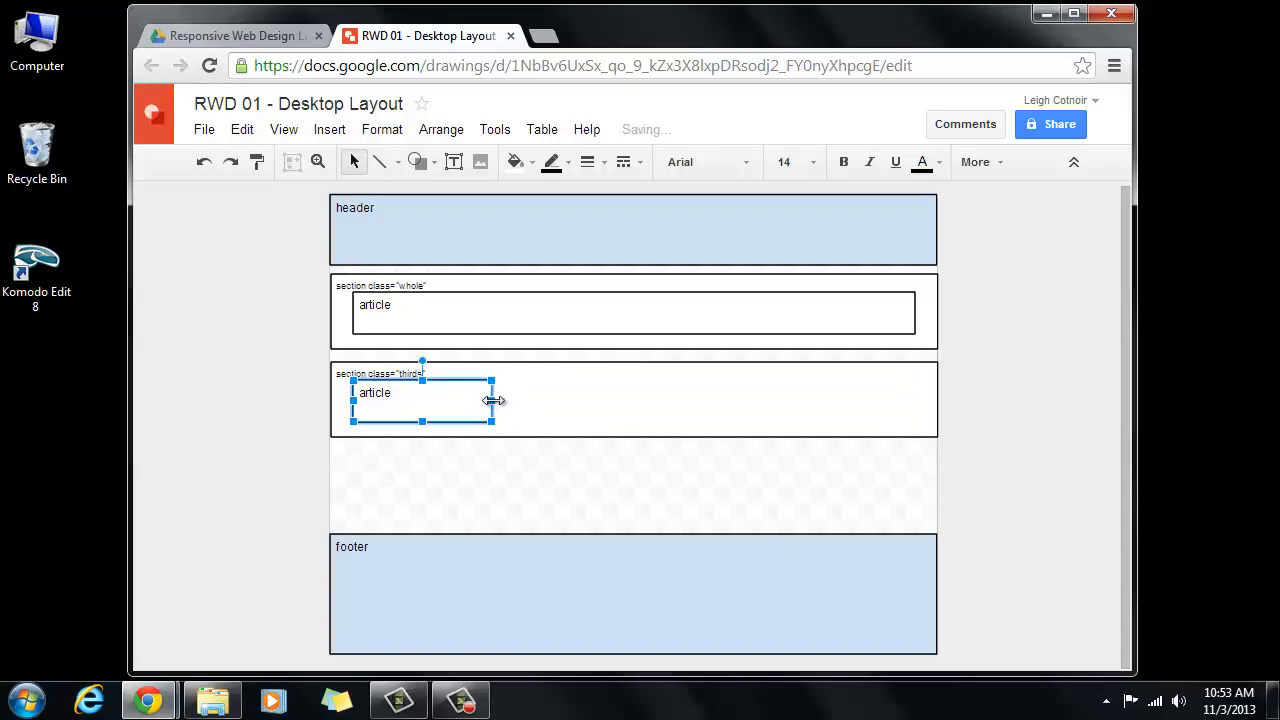
{"action": "left_click_drag", "start_coordinate": [496, 402], "coordinate": [502, 402]}
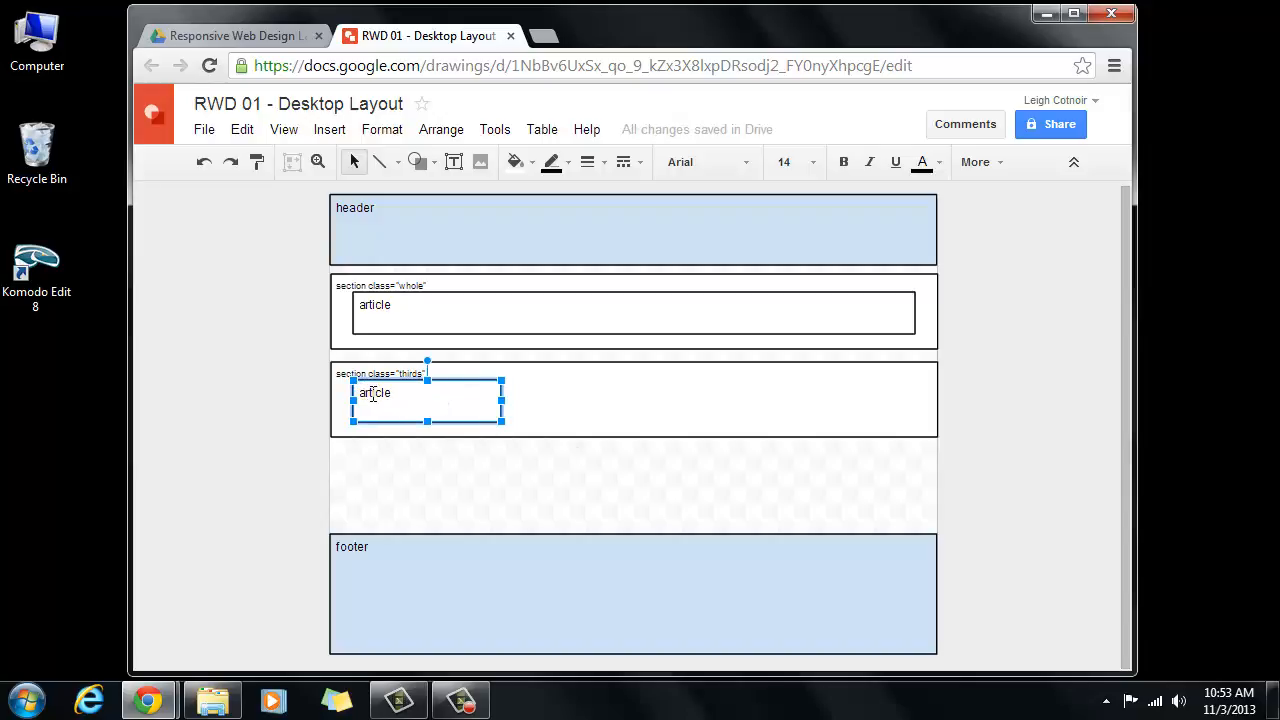
{"action": "left_click", "coordinate": [369, 388]}
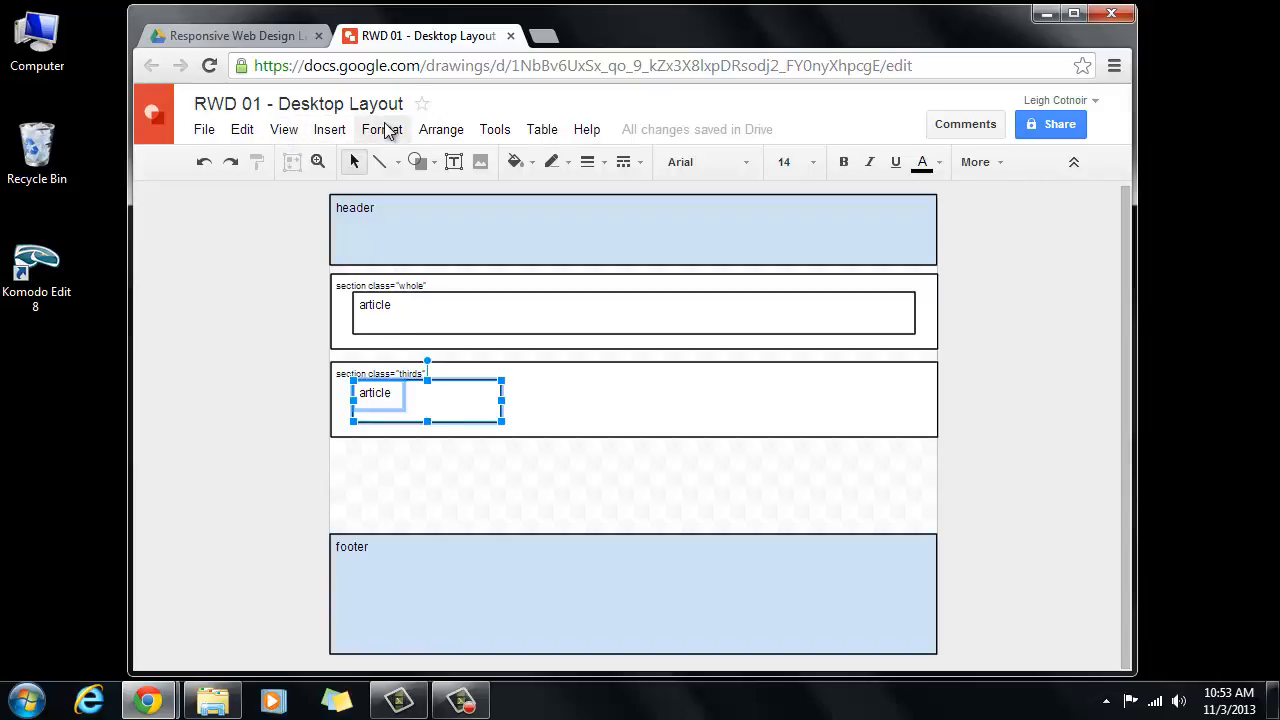
{"action": "left_click", "coordinate": [446, 131]}
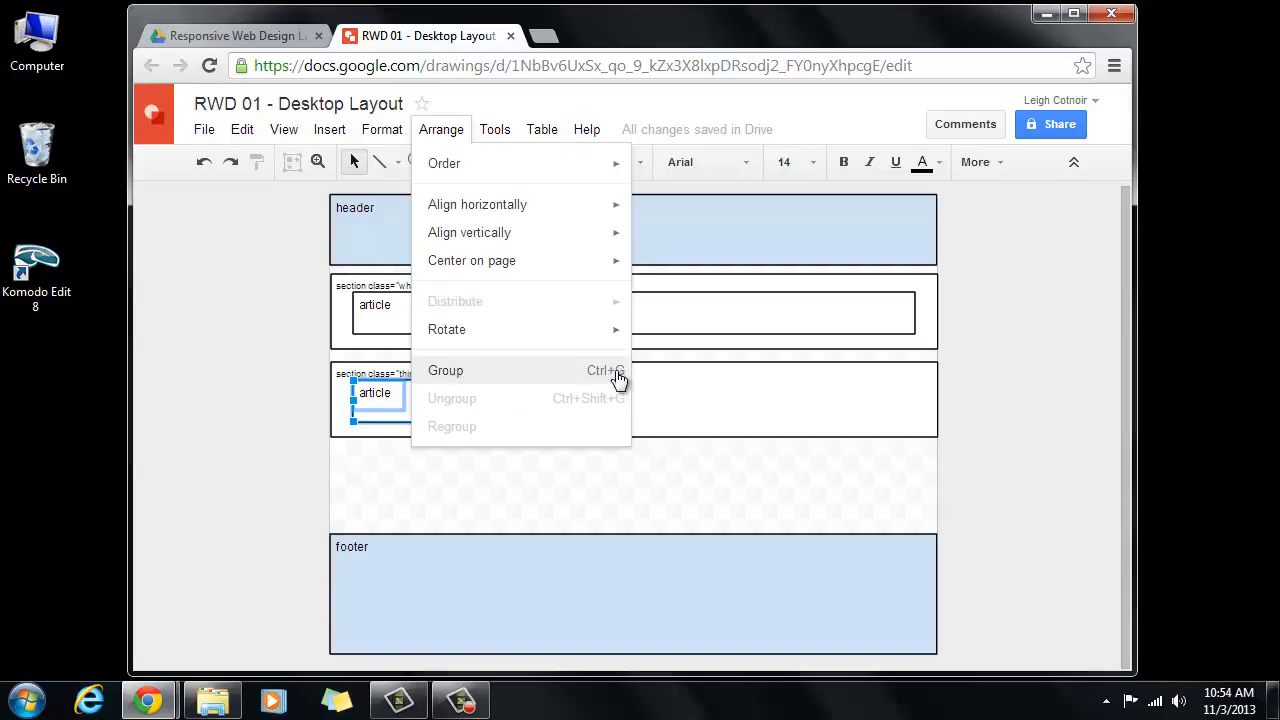
{"action": "left_click", "coordinate": [467, 370]}
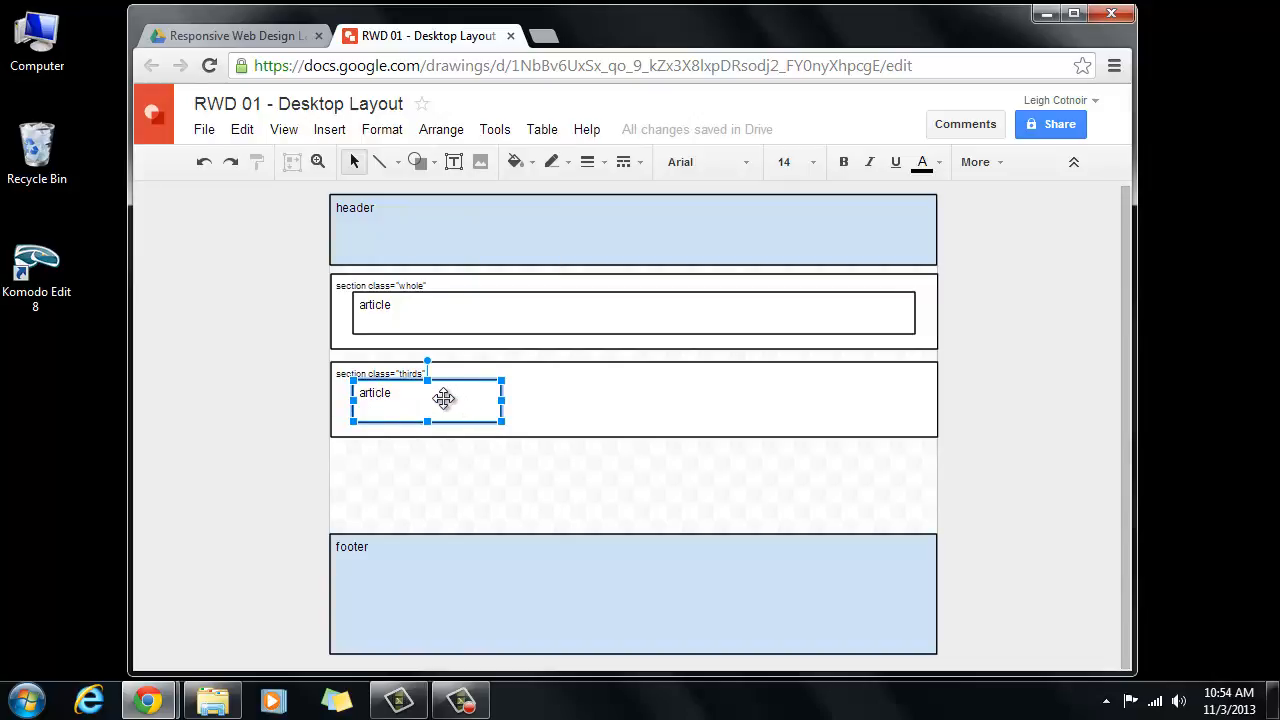
- Copy the grouped article into the middle and right thirds, redoing the misplaced copies
{"action": "left_click_drag", "start_coordinate": [439, 400], "coordinate": [852, 406]}
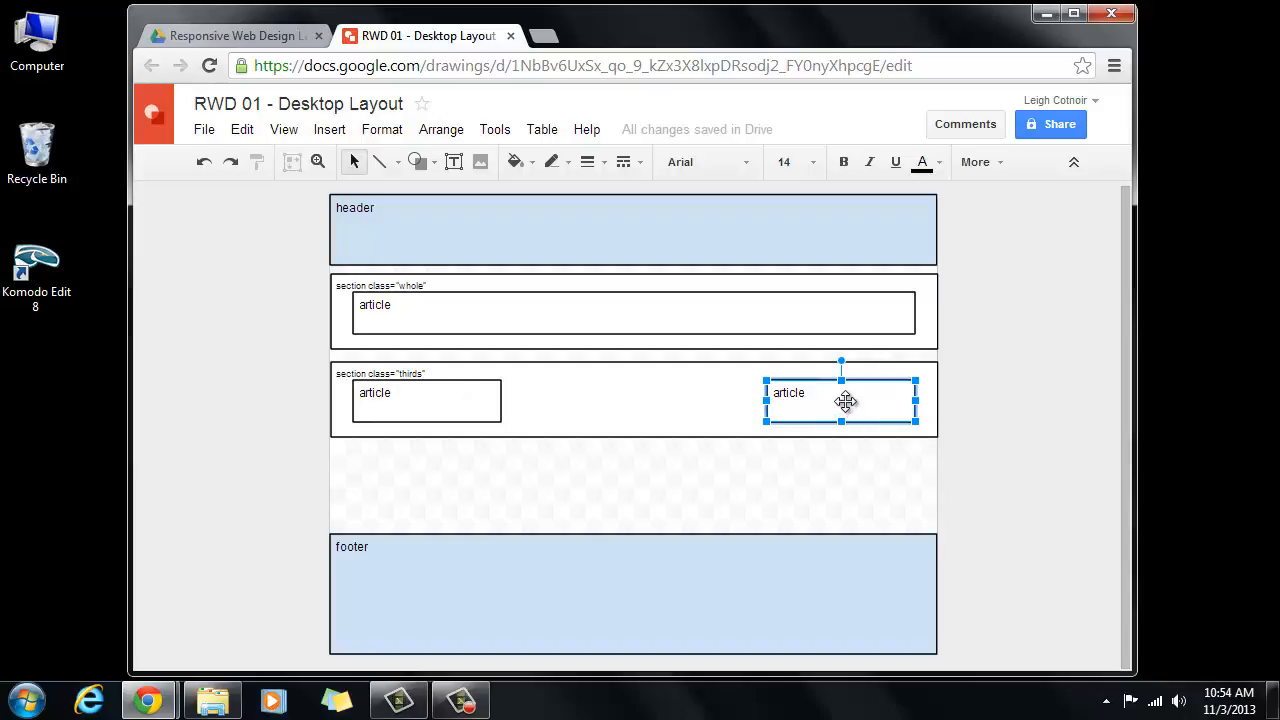
{"action": "left_click_drag", "start_coordinate": [846, 401], "coordinate": [640, 401]}
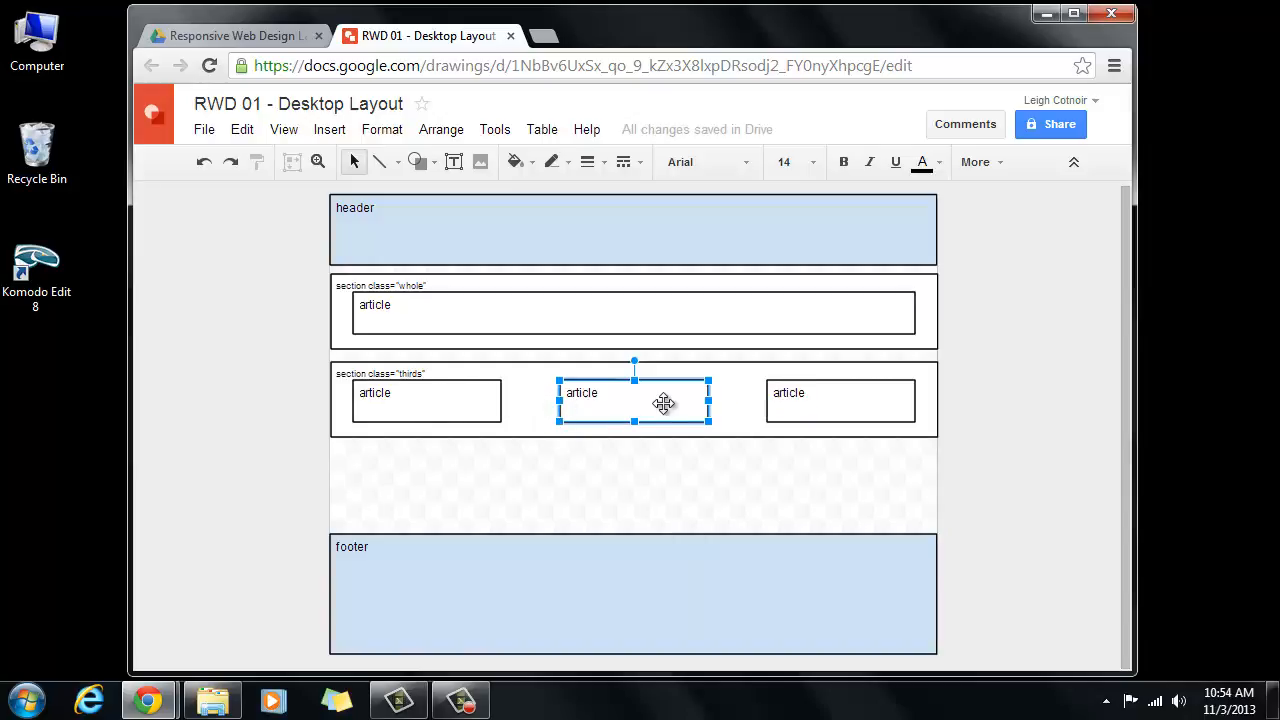
{"action": "key", "text": "Delete"}
{"action": "left_click", "coordinate": [831, 391]}
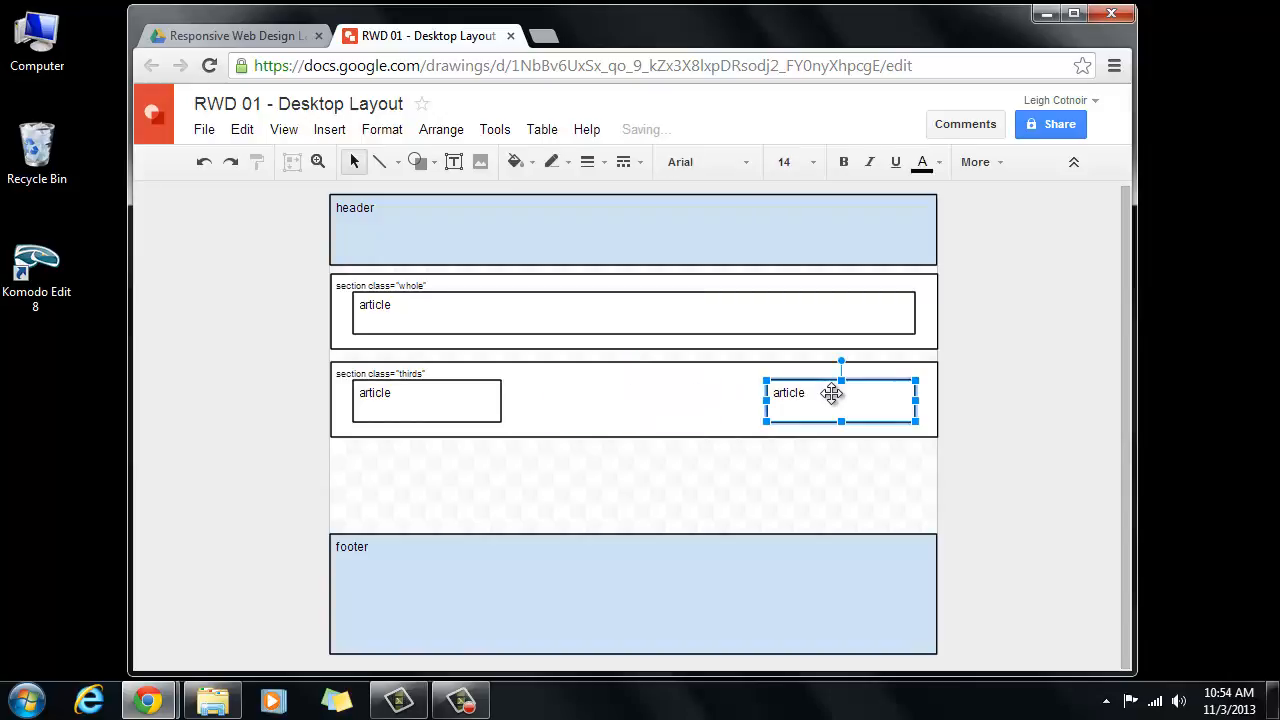
{"action": "key", "text": "Delete"}
{"action": "left_click", "coordinate": [466, 405]}
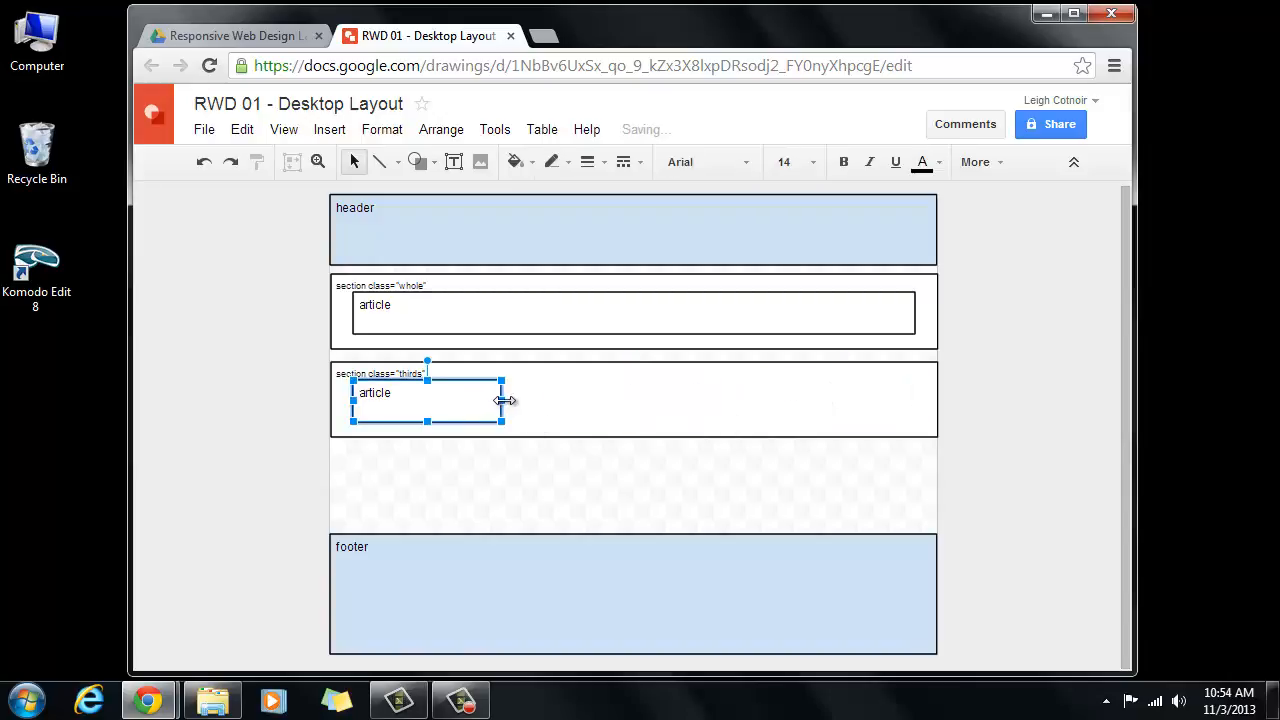
{"action": "left_click_drag", "start_coordinate": [505, 400], "coordinate": [525, 399]}
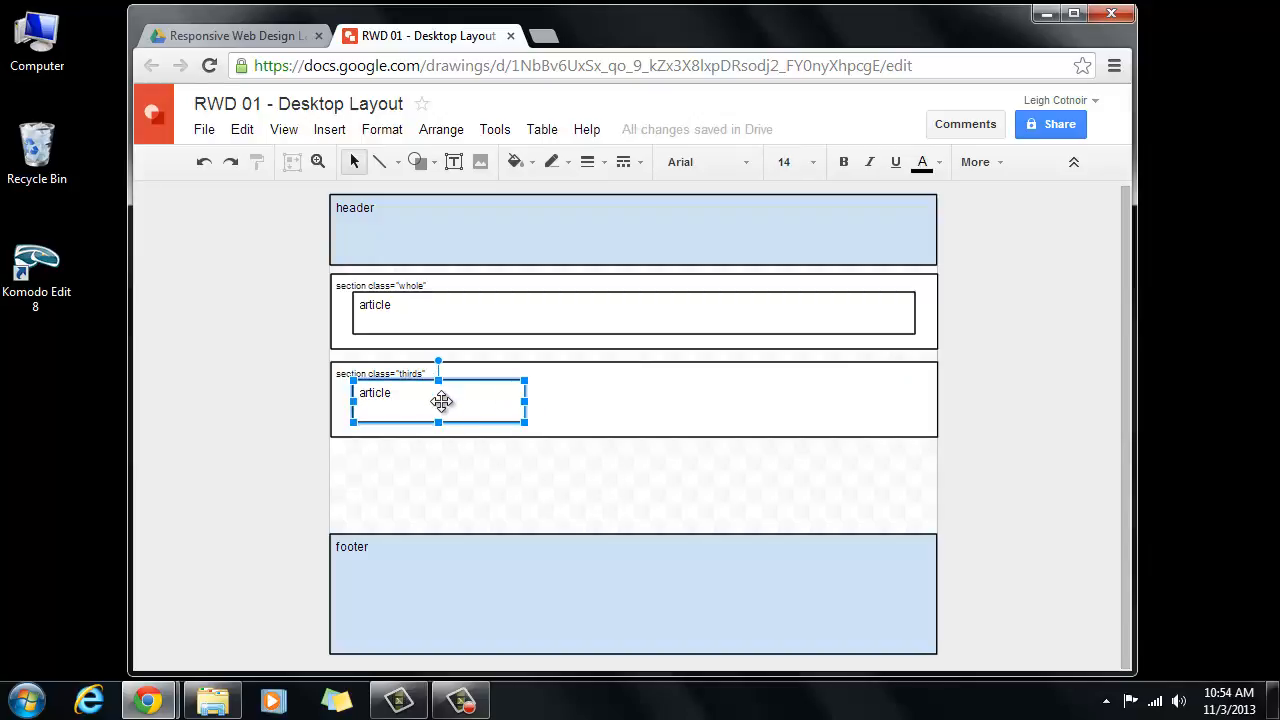
{"action": "left_click_drag", "start_coordinate": [442, 401], "coordinate": [640, 397]}
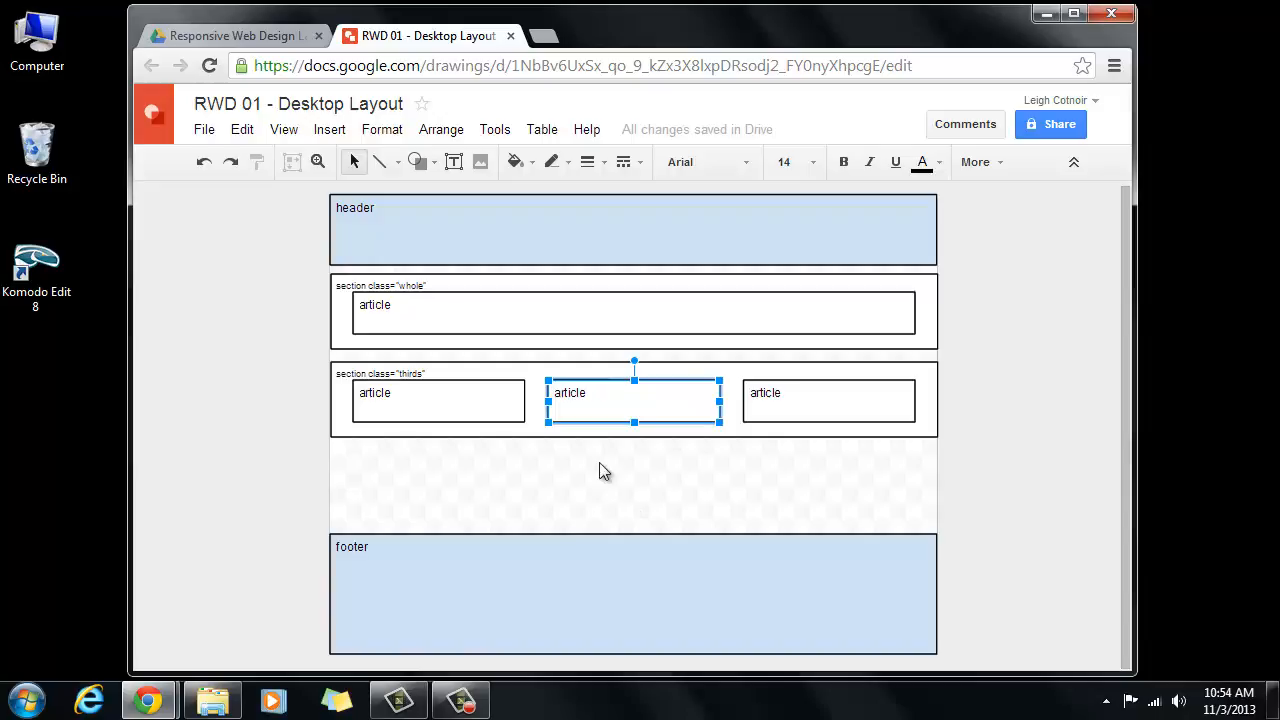
- Fill the whole section's article grey and the three thirds articles a medium grey
{"action": "left_click", "coordinate": [418, 312]}
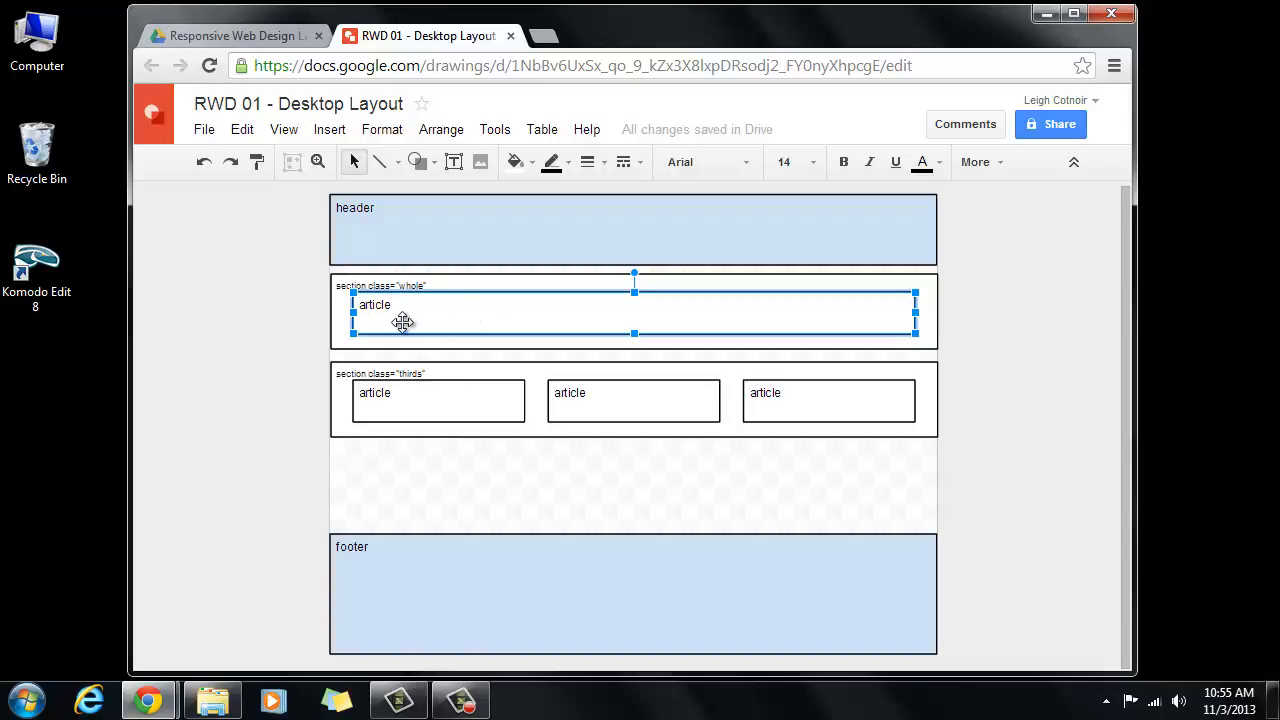
{"action": "left_click", "coordinate": [533, 163]}
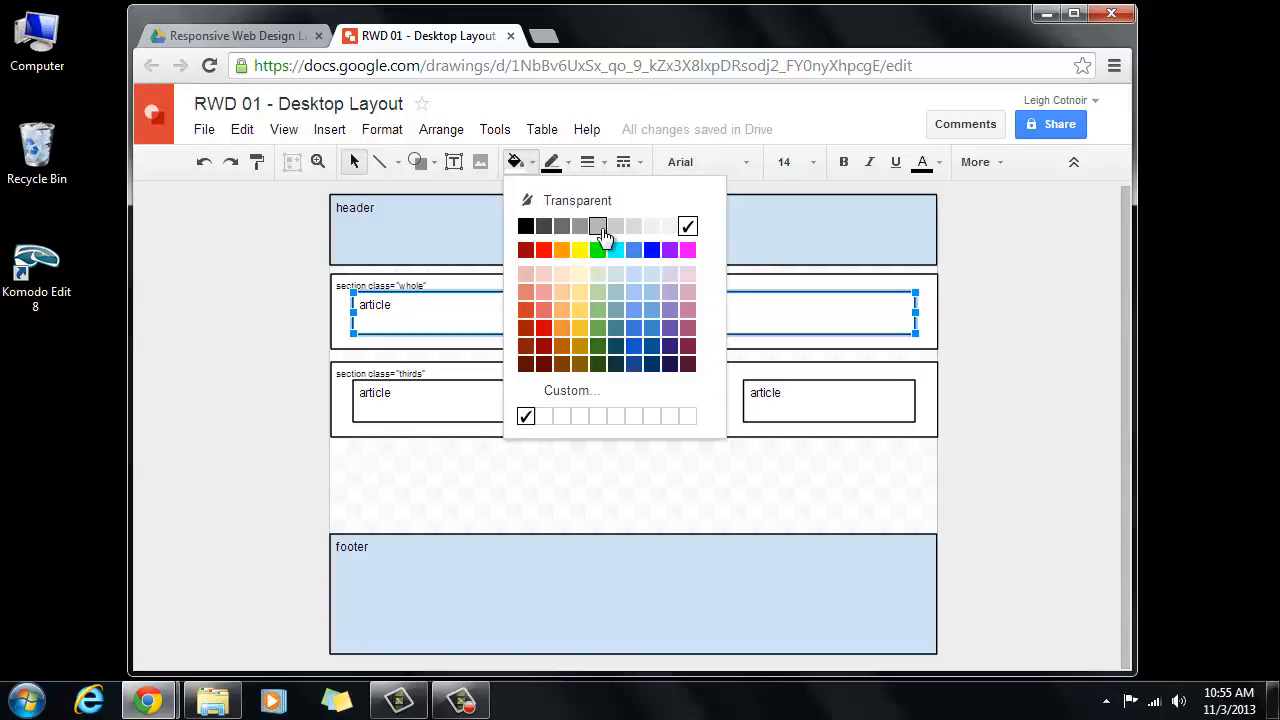
{"action": "left_click", "coordinate": [600, 227]}
{"action": "left_click", "coordinate": [474, 400]}
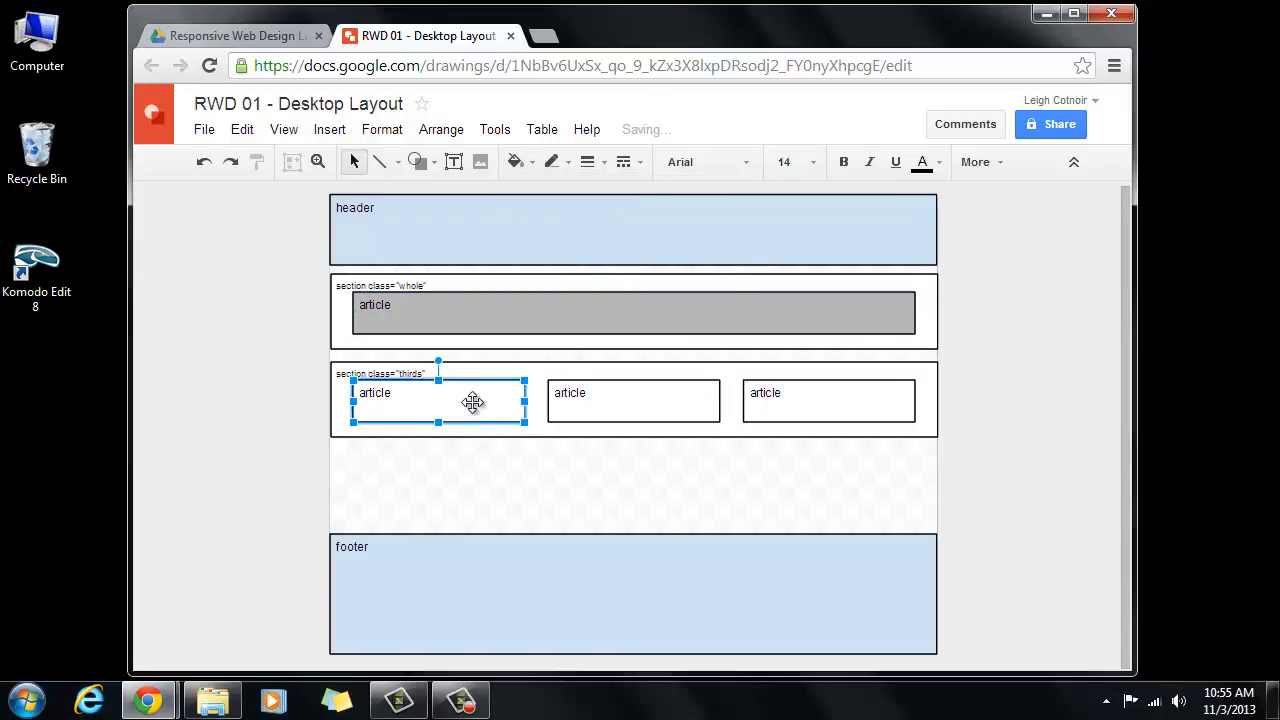
{"action": "left_click", "coordinate": [610, 400], "text": "shift"}
{"action": "left_click", "coordinate": [856, 408], "text": "shift"}
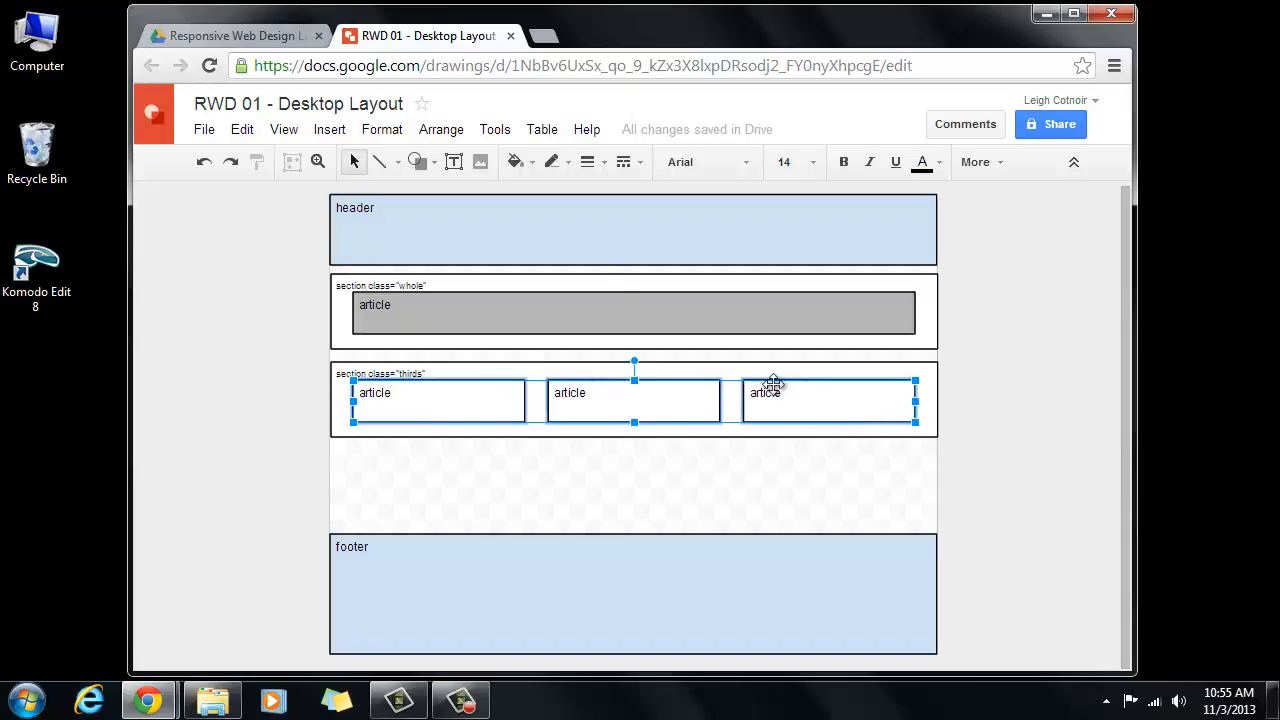
{"action": "left_click", "coordinate": [516, 162]}
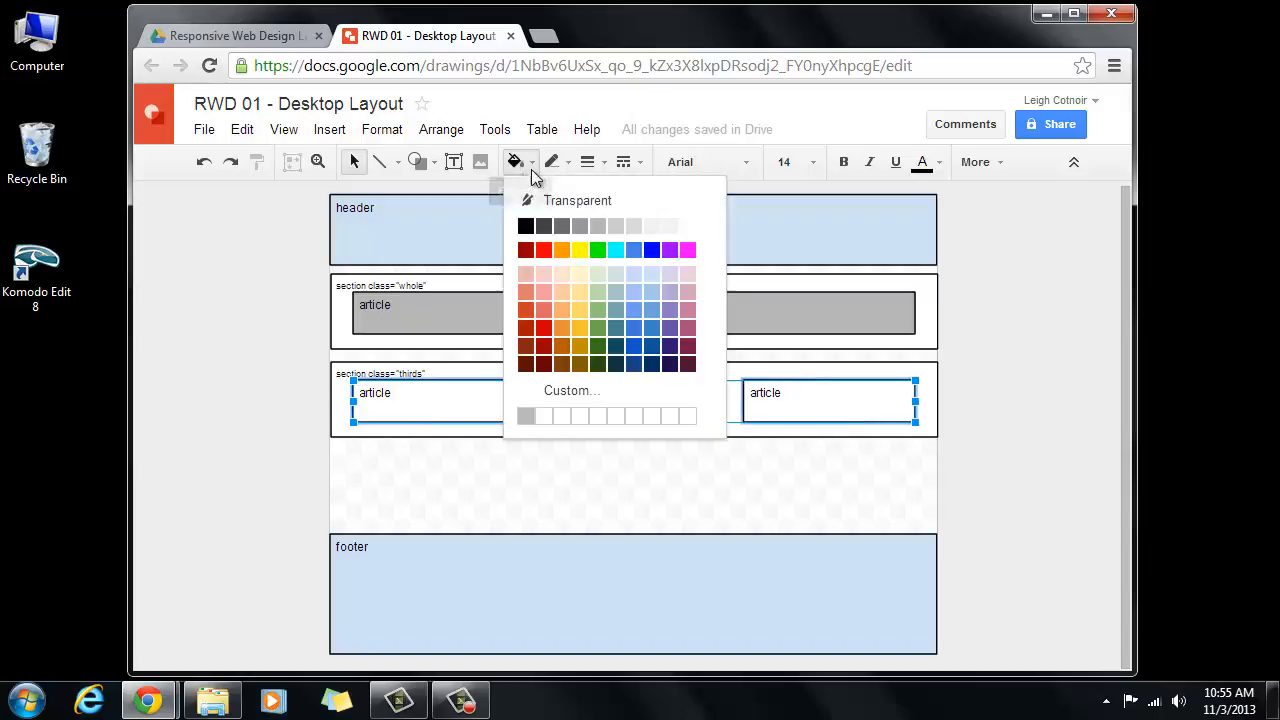
{"action": "left_click", "coordinate": [559, 228]}
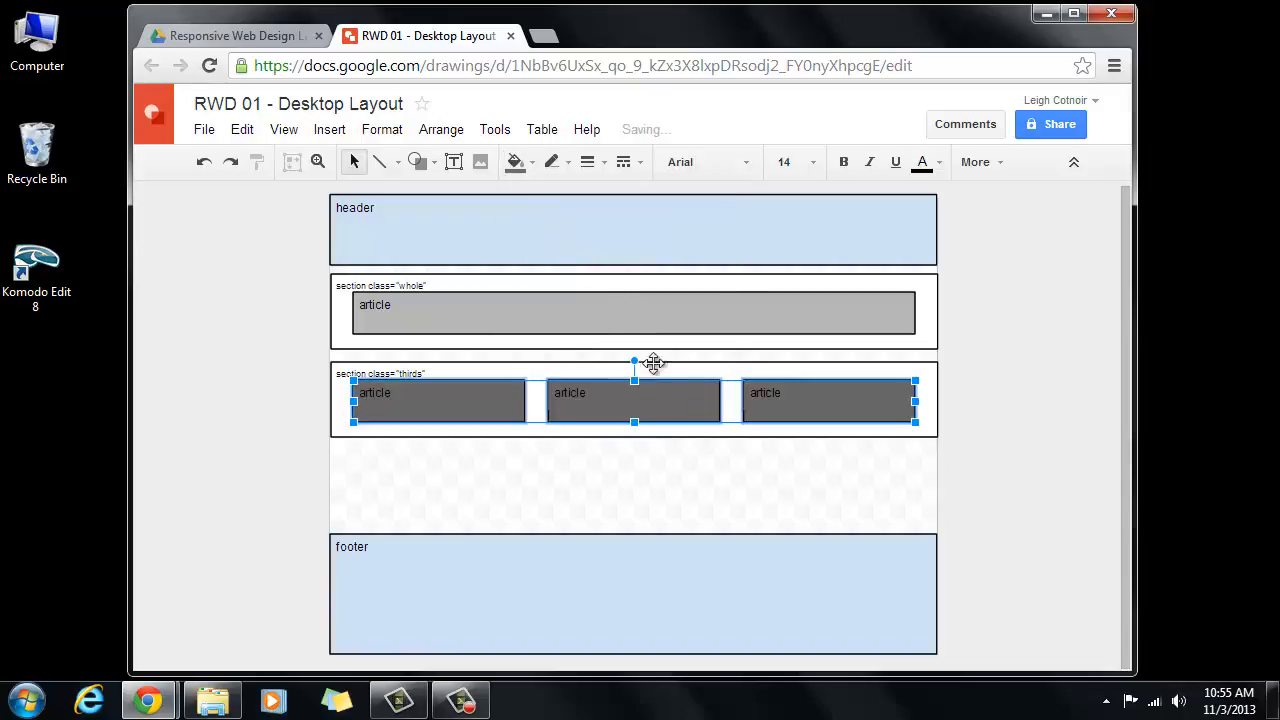
{"action": "left_click", "coordinate": [516, 162]}
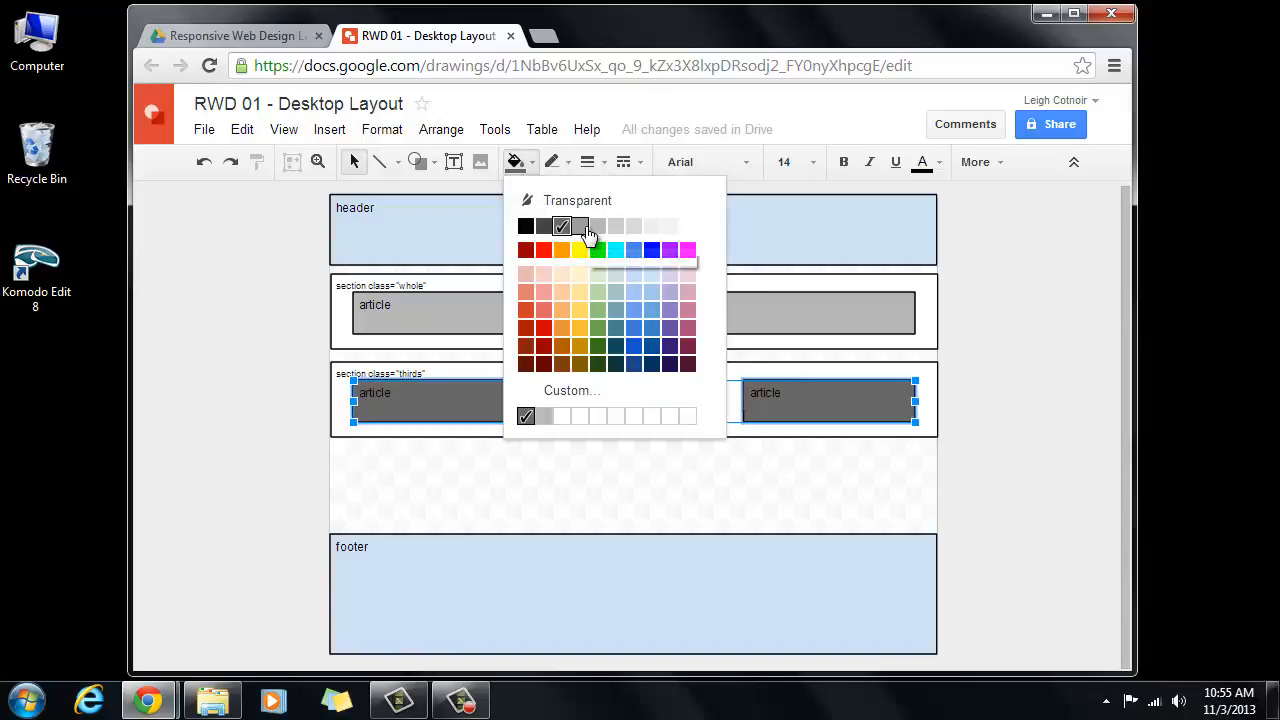
{"action": "left_click", "coordinate": [580, 227]}
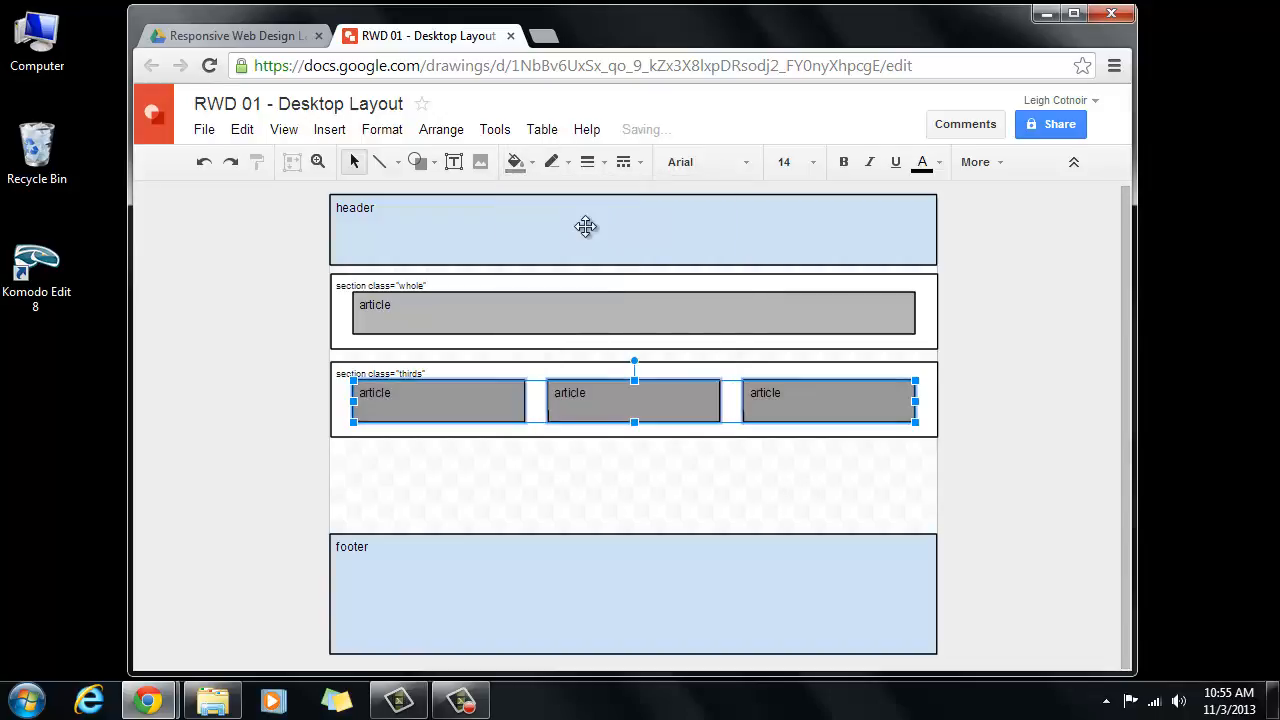
- Change the whole section's article to a lighter grey swatch
{"action": "left_click", "coordinate": [648, 307]}
{"action": "left_click", "coordinate": [515, 162]}
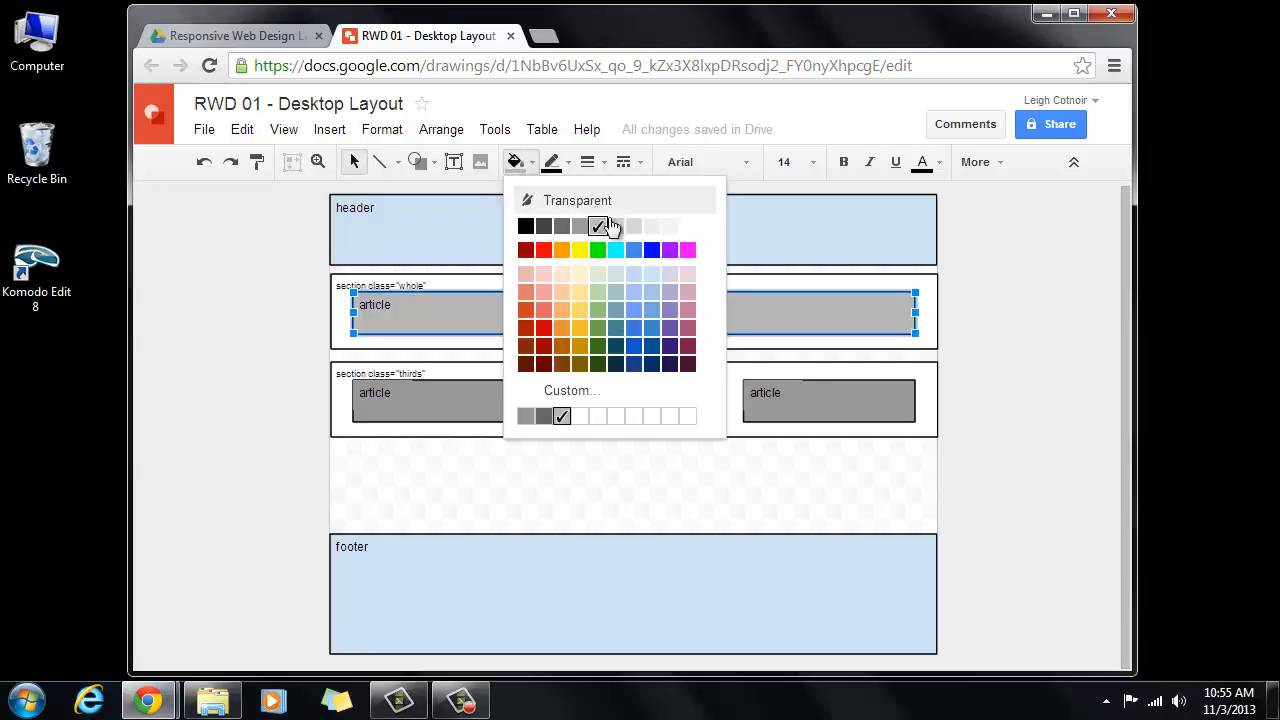
{"action": "left_click", "coordinate": [632, 227]}
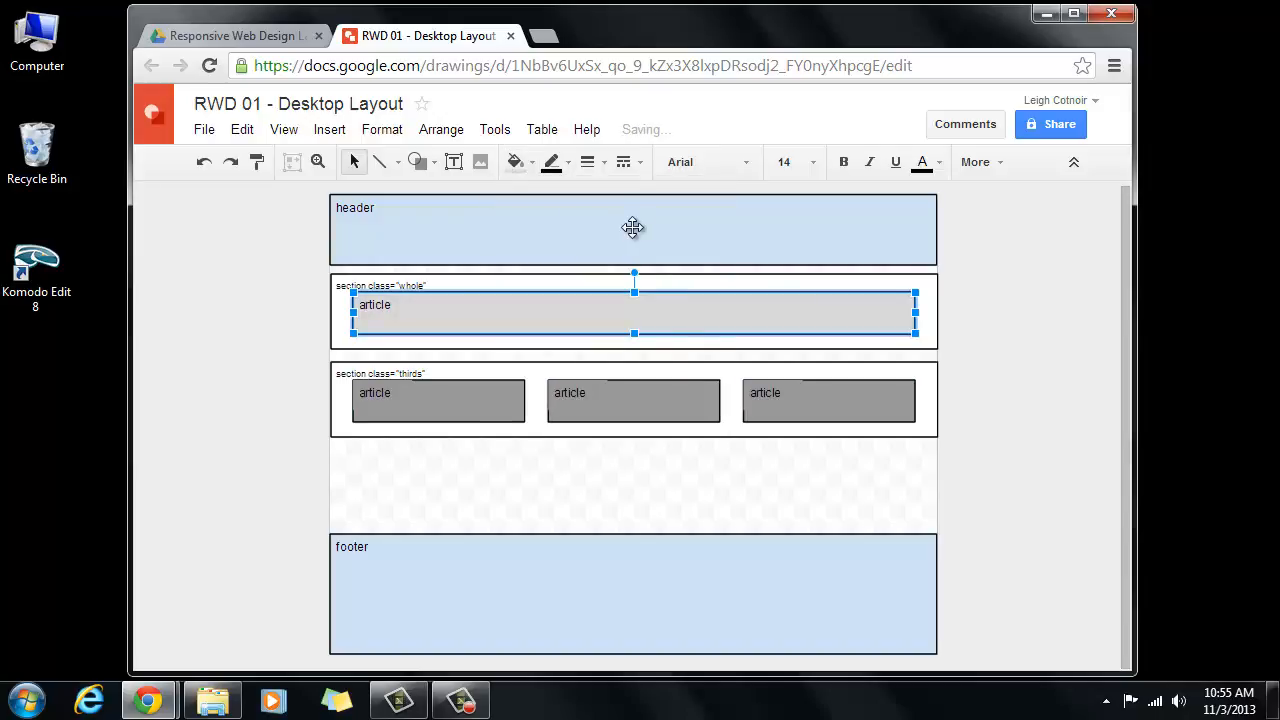
{"action": "left_click", "coordinate": [522, 470]}
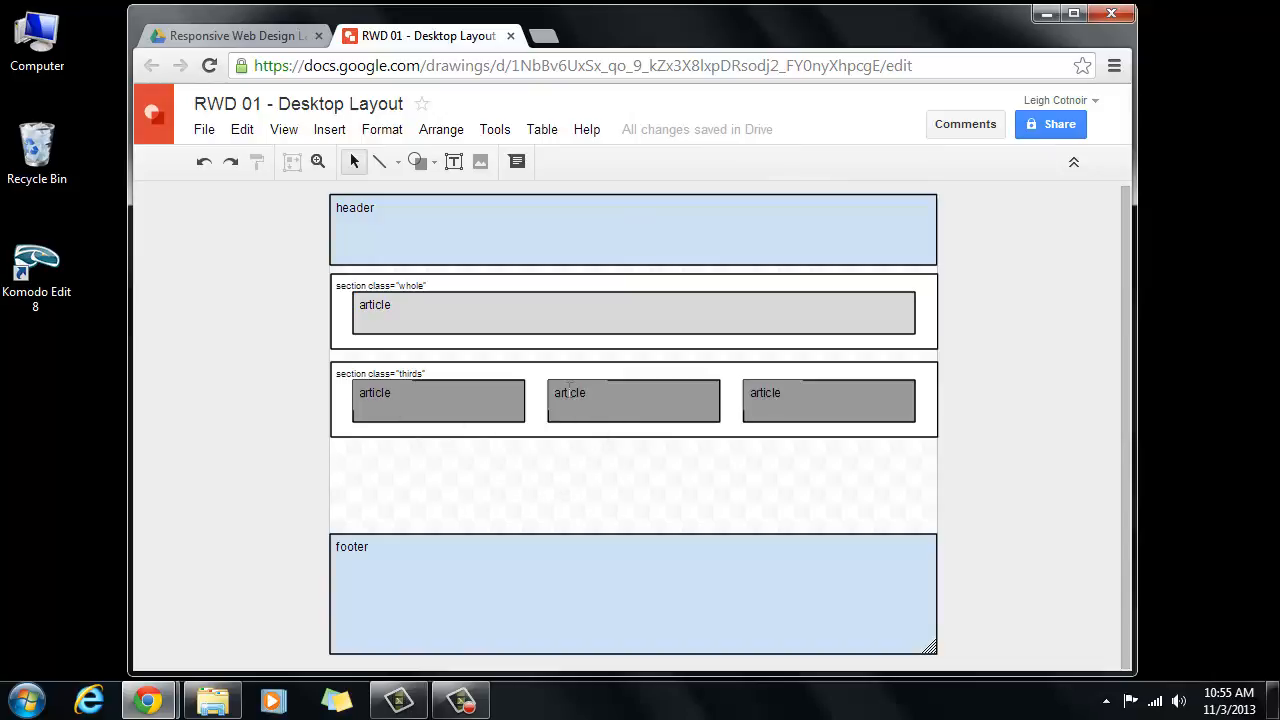
{"action": "double_click", "coordinate": [364, 392]}
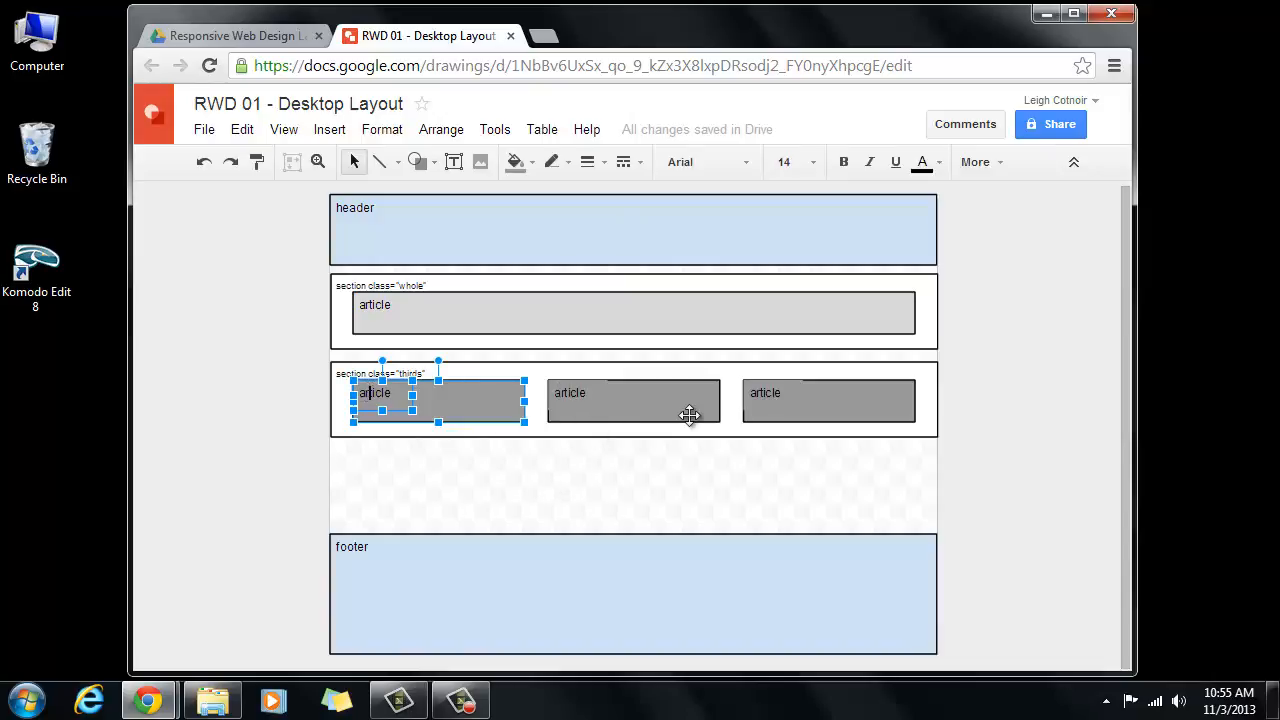
{"action": "left_click", "coordinate": [992, 438]}
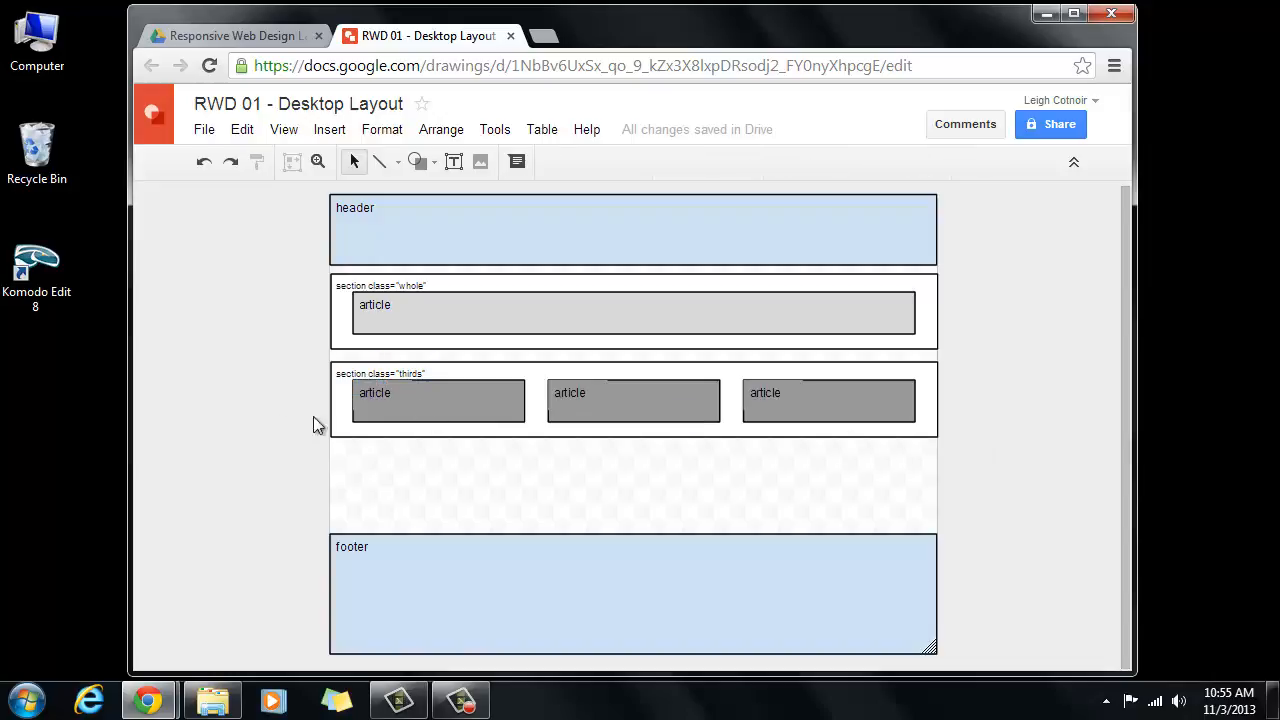
- Extend the thirds section downward and copy its three articles into a second row
{"action": "left_click", "coordinate": [599, 436]}
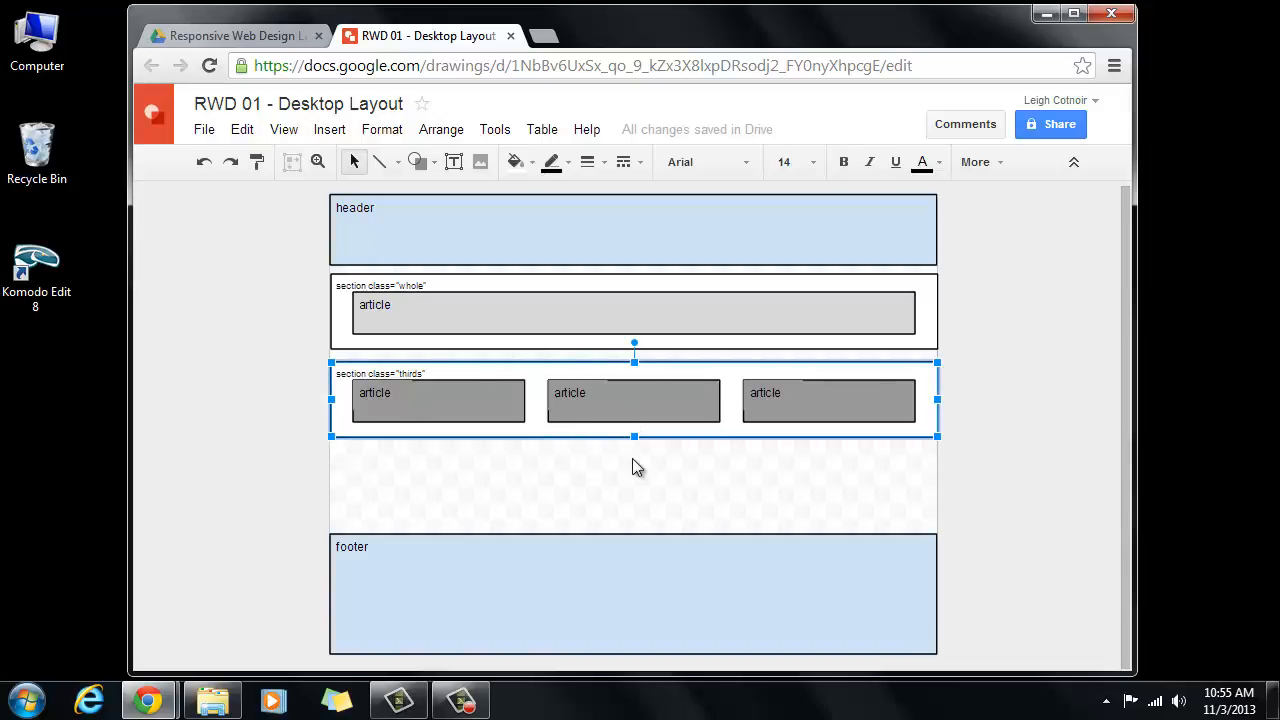
{"action": "left_click_drag", "start_coordinate": [634, 436], "coordinate": [631, 520]}
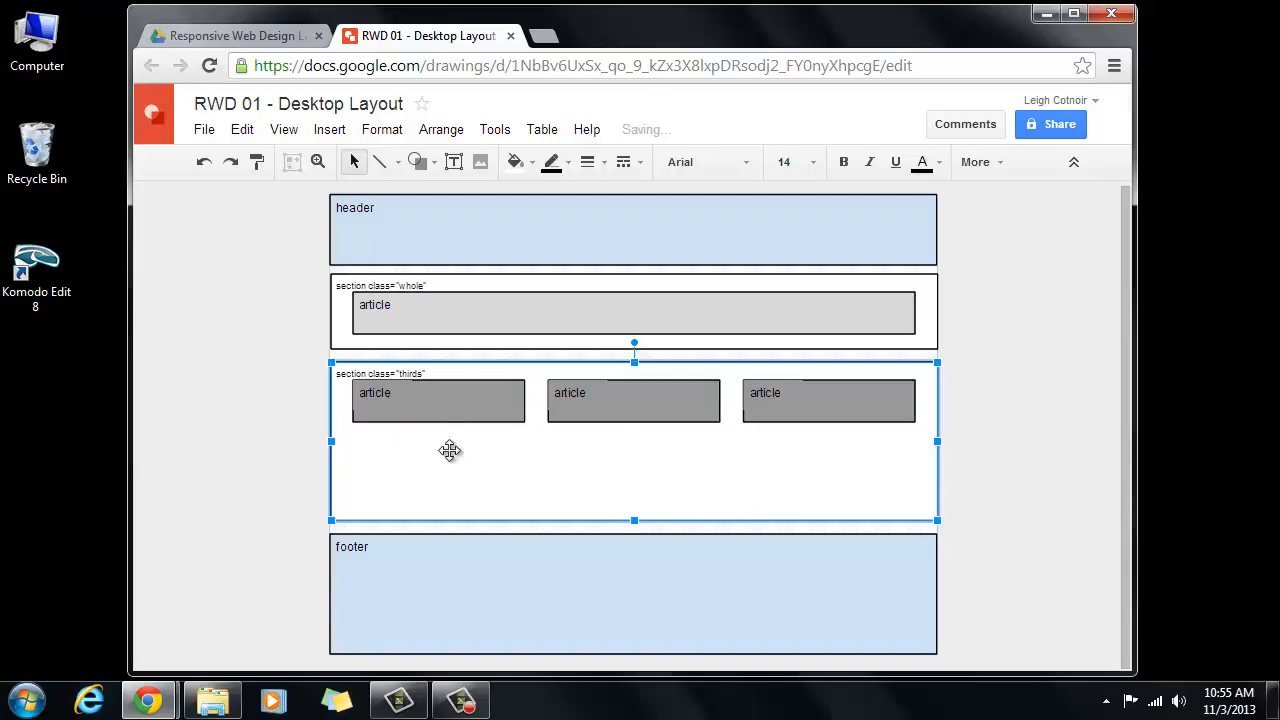
{"action": "left_click", "coordinate": [438, 401]}
{"action": "left_click", "coordinate": [650, 418], "text": "shift"}
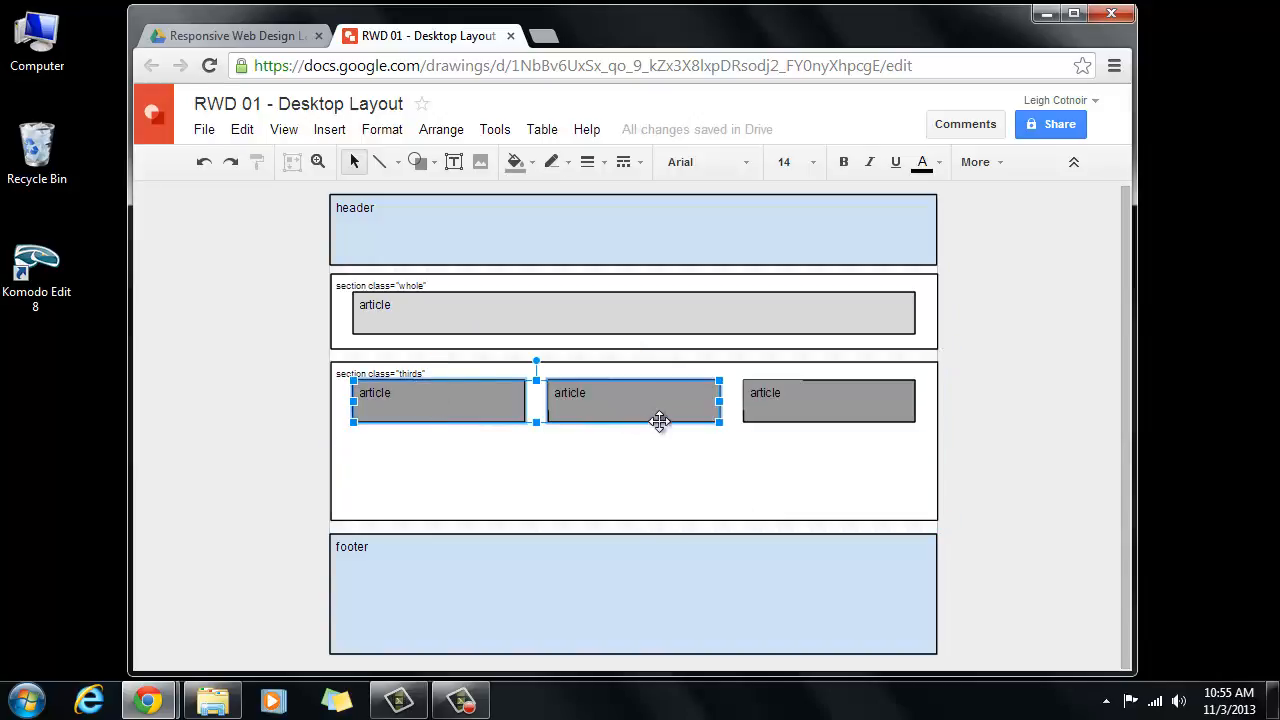
{"action": "left_click", "coordinate": [802, 414], "text": "shift"}
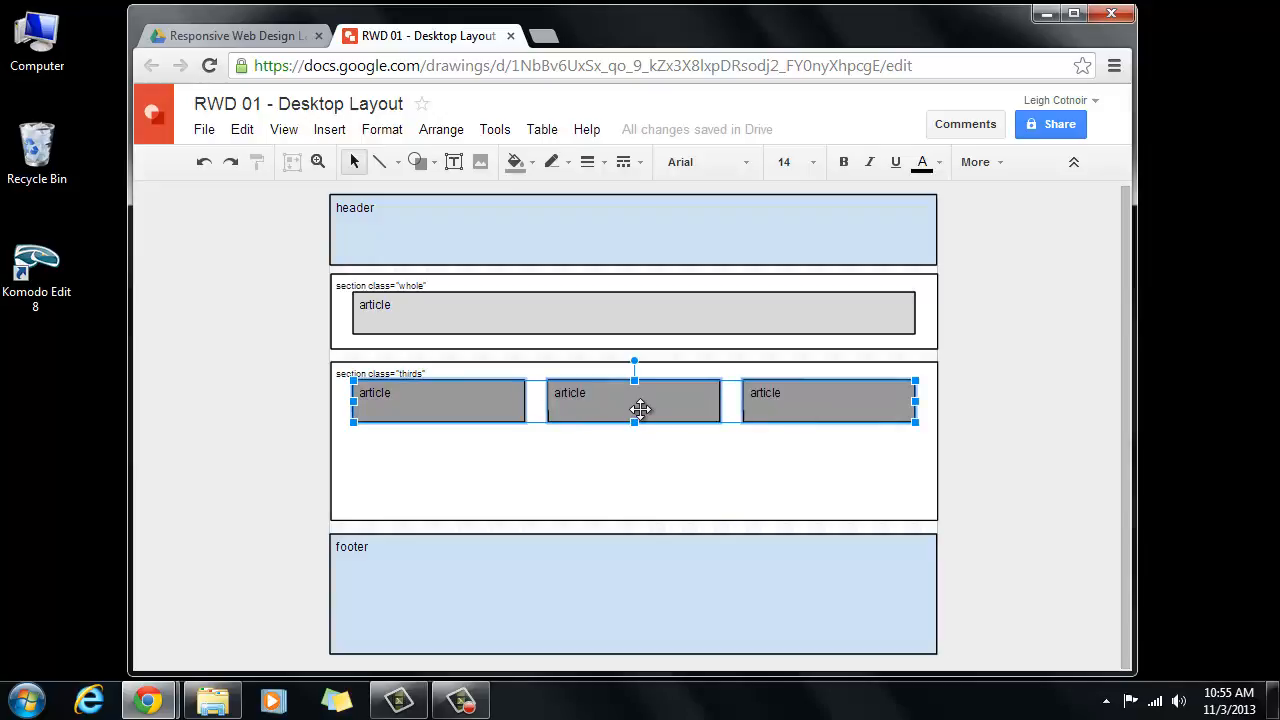
{"action": "left_click_drag", "start_coordinate": [640, 408], "coordinate": [627, 483]}
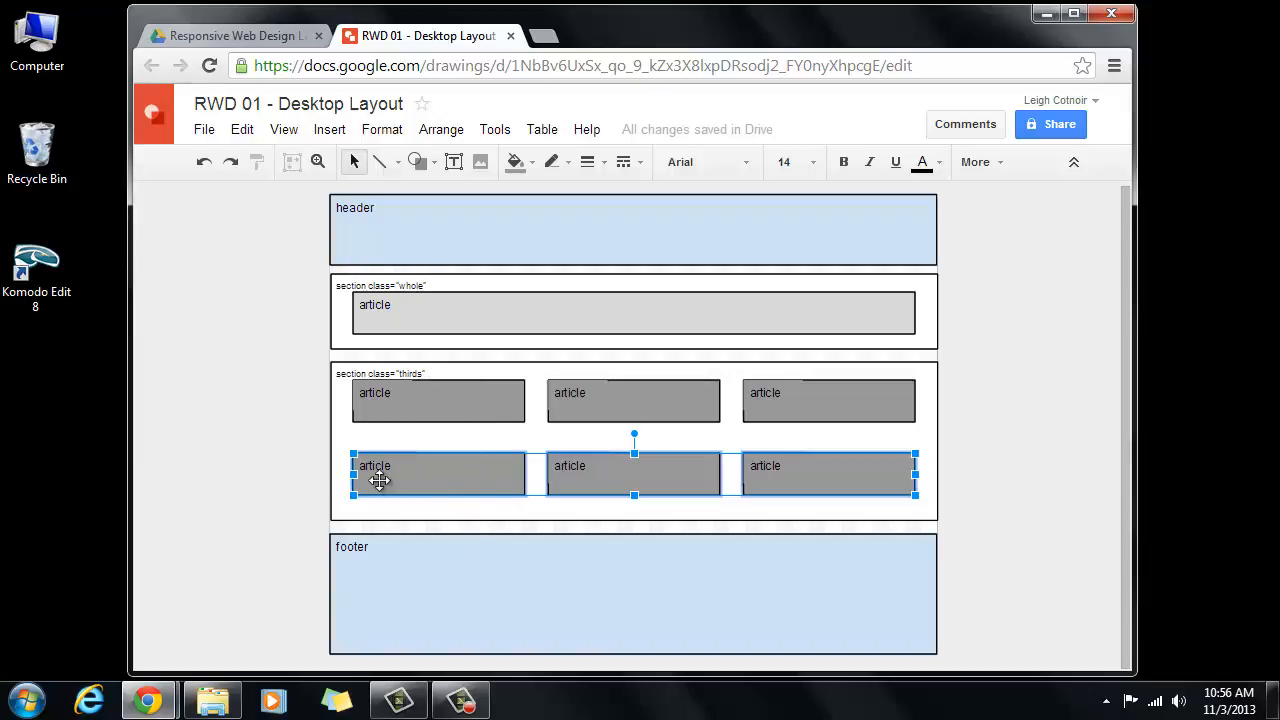
{"action": "left_click", "coordinate": [280, 472]}
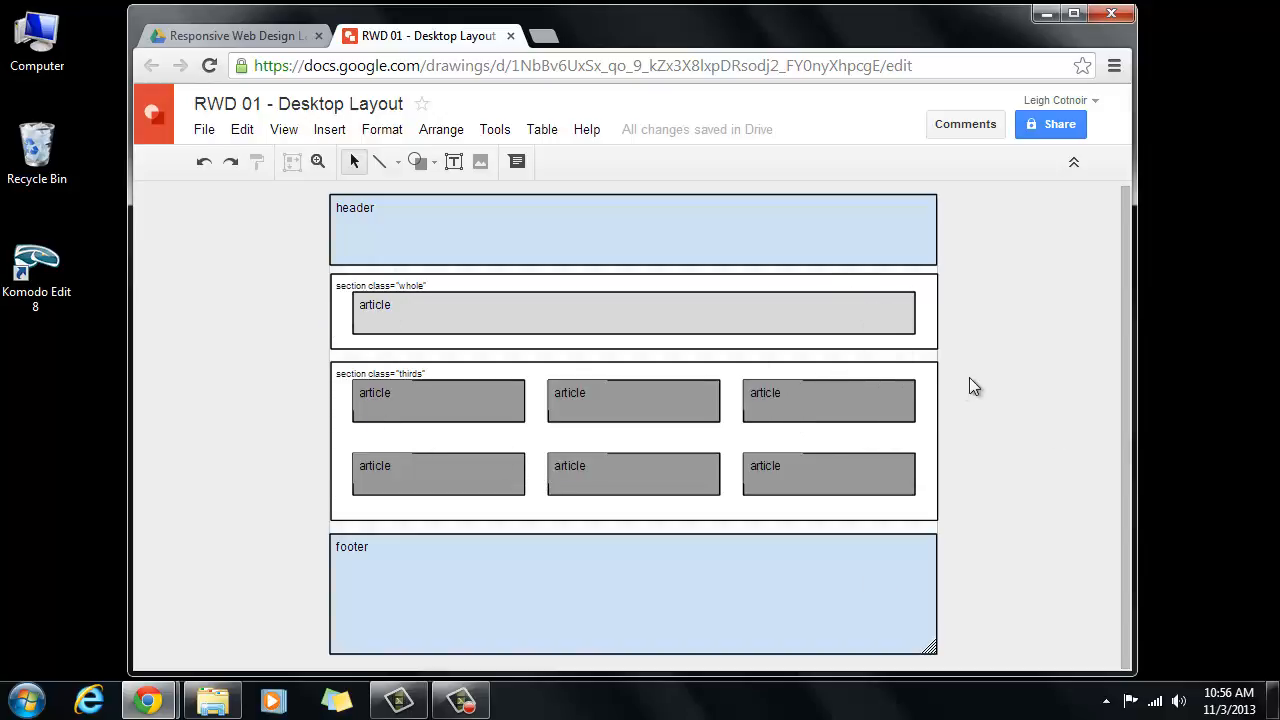
- Switch the whole and thirds section rectangles to a dashed line style
{"action": "left_click", "coordinate": [937, 325]}
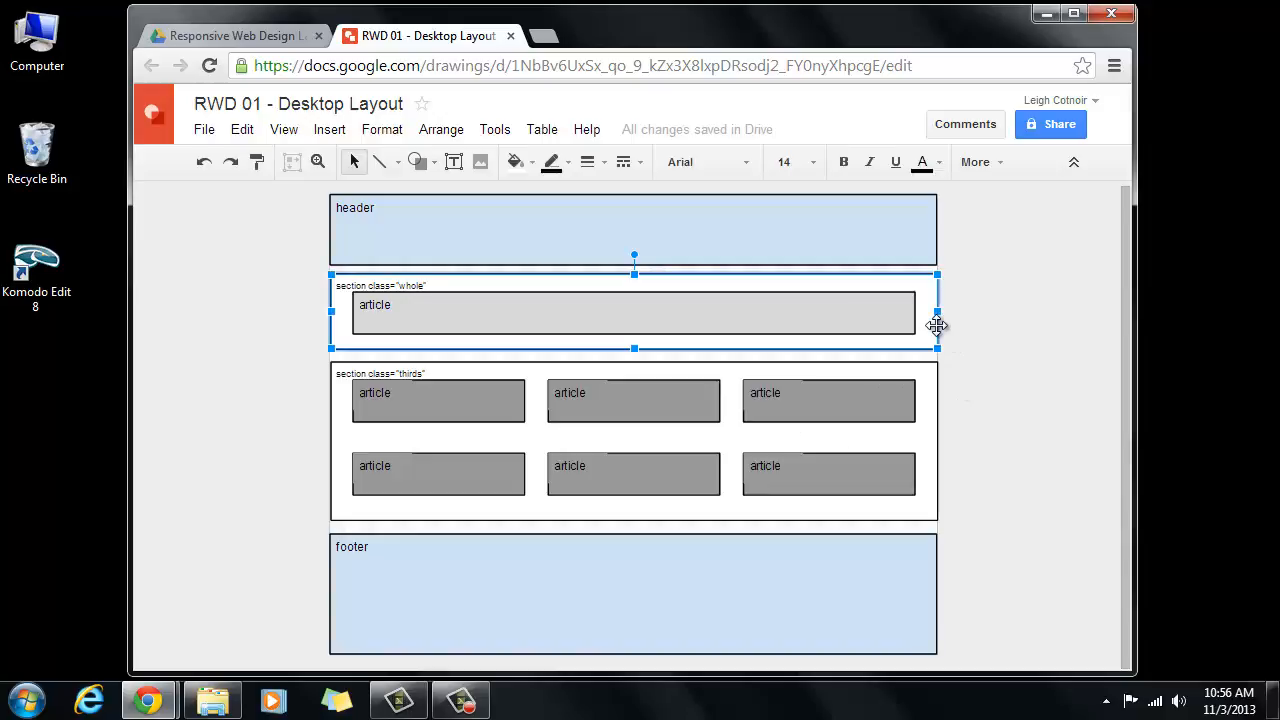
{"action": "left_click", "coordinate": [937, 397], "text": "shift"}
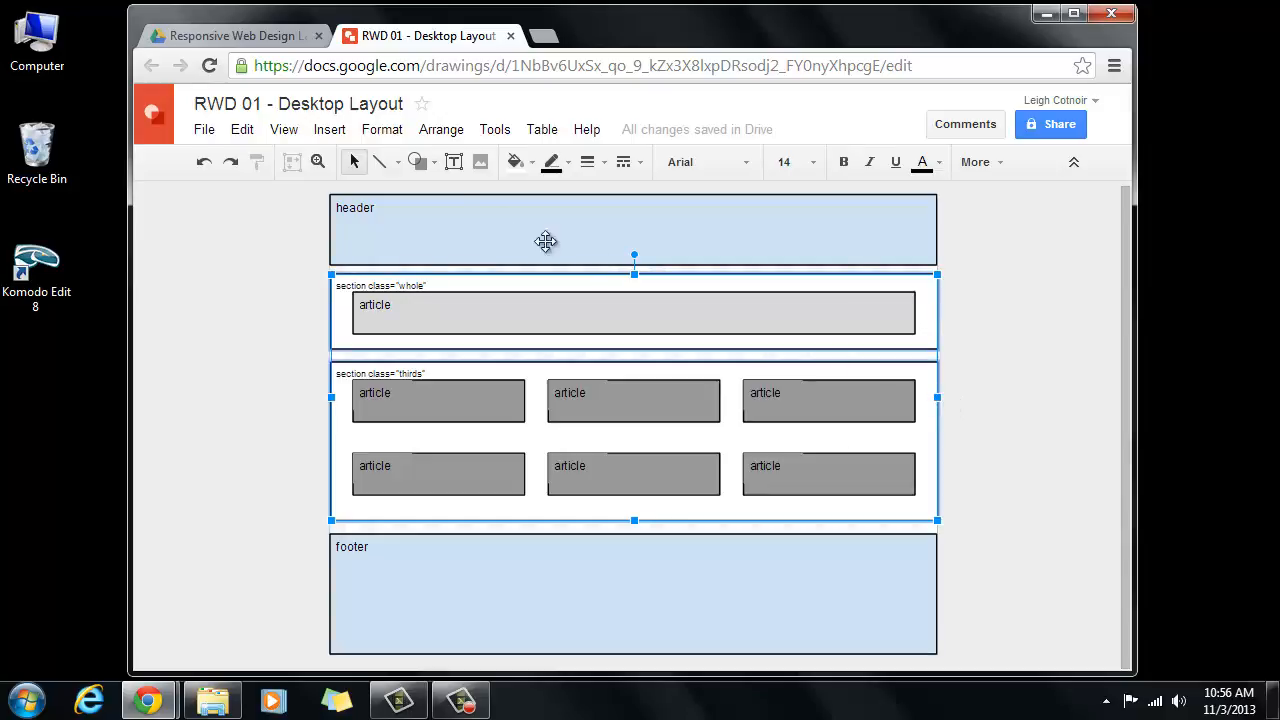
{"action": "left_click", "coordinate": [641, 165]}
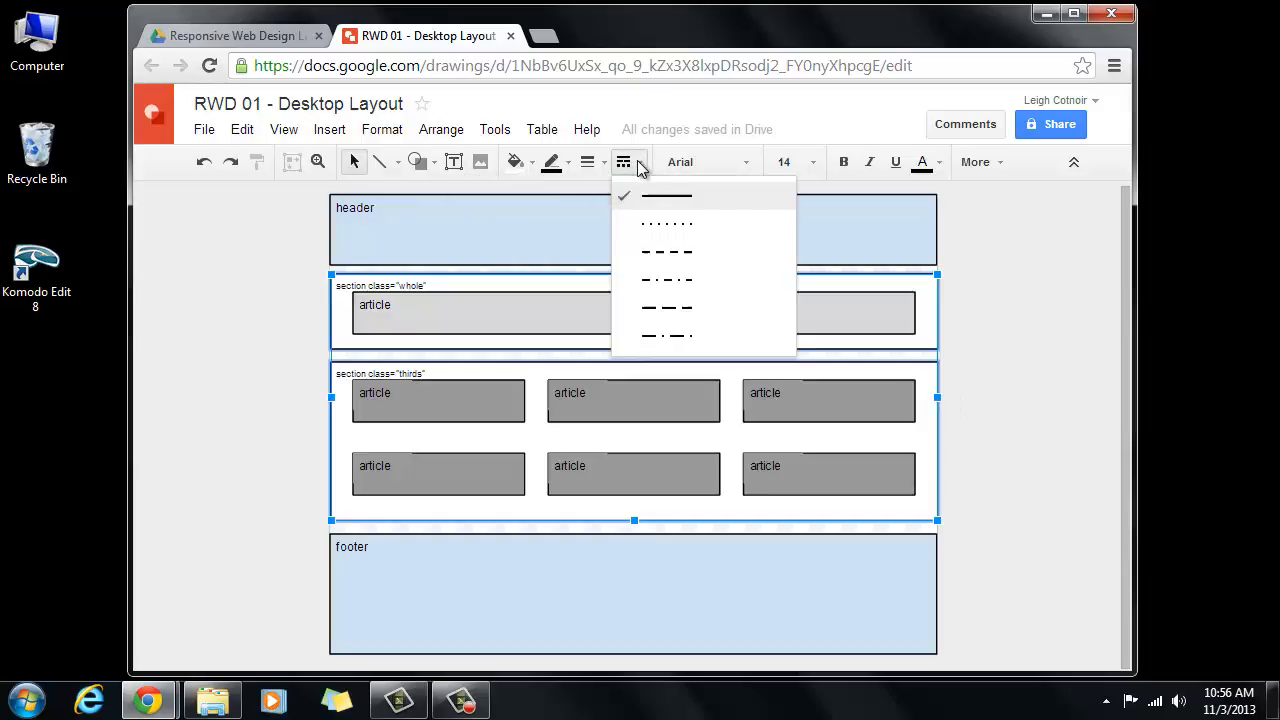
{"action": "left_click", "coordinate": [689, 250]}
{"action": "left_click", "coordinate": [266, 362]}
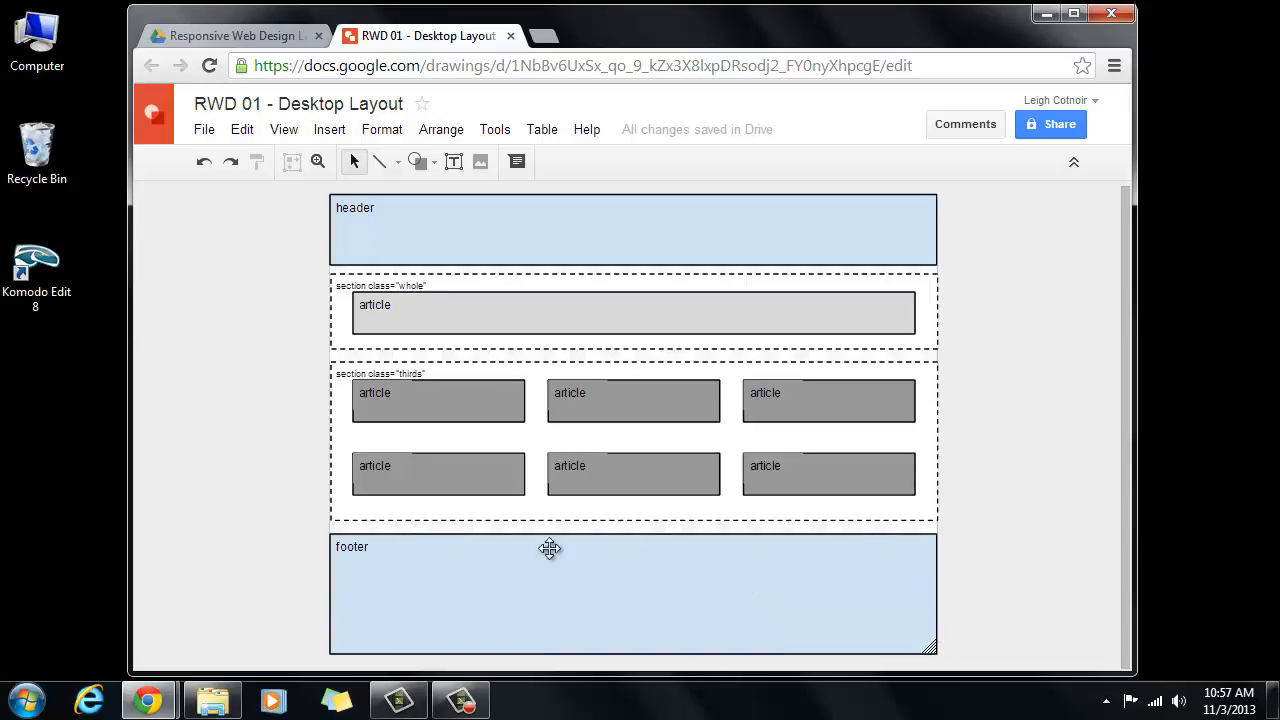
- Draw a rectangle across the footer below its label, stretching its left edge to the footer edge
{"action": "left_click", "coordinate": [453, 473]}
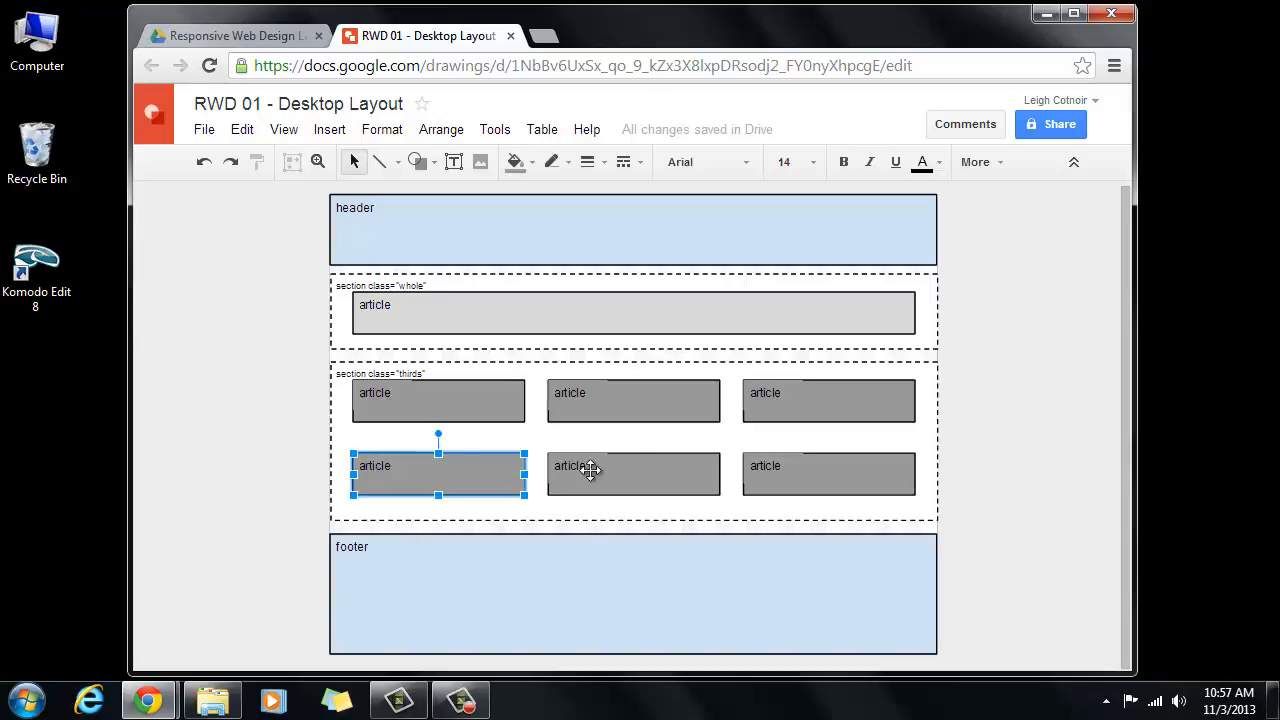
{"action": "left_click", "coordinate": [666, 471], "text": "shift"}
{"action": "left_click", "coordinate": [846, 471], "text": "shift"}
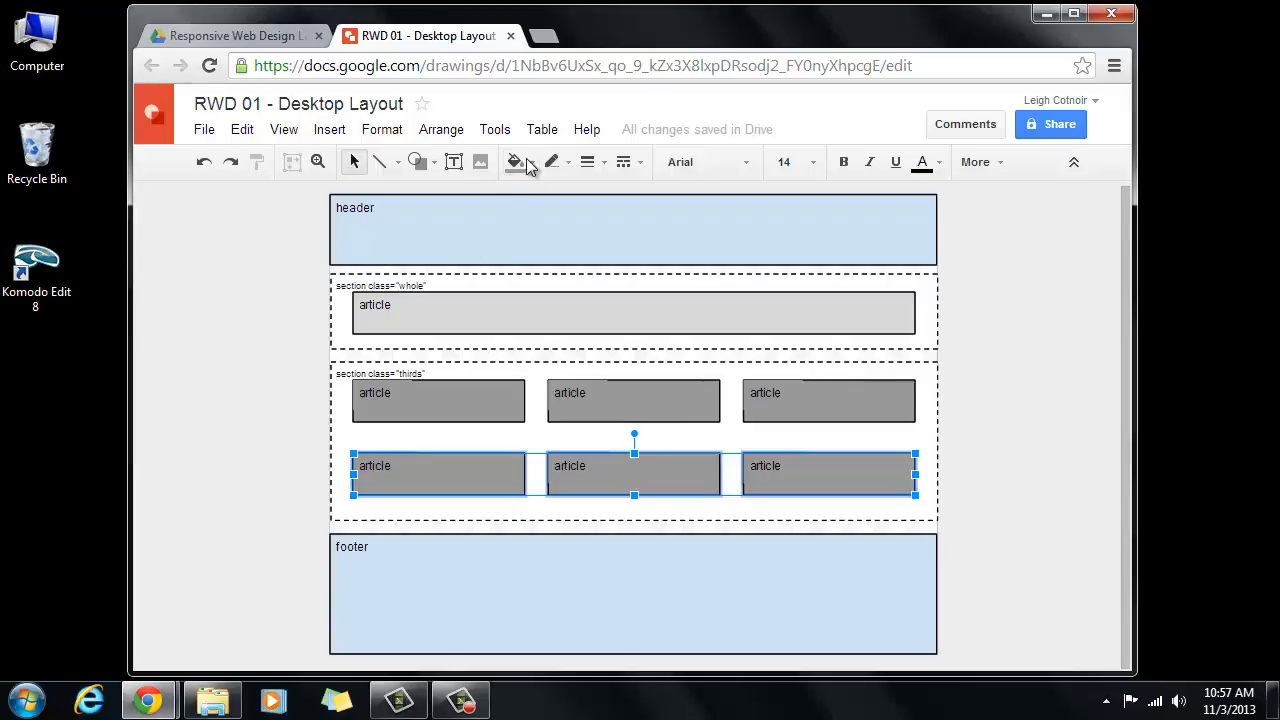
{"action": "left_click", "coordinate": [418, 162]}
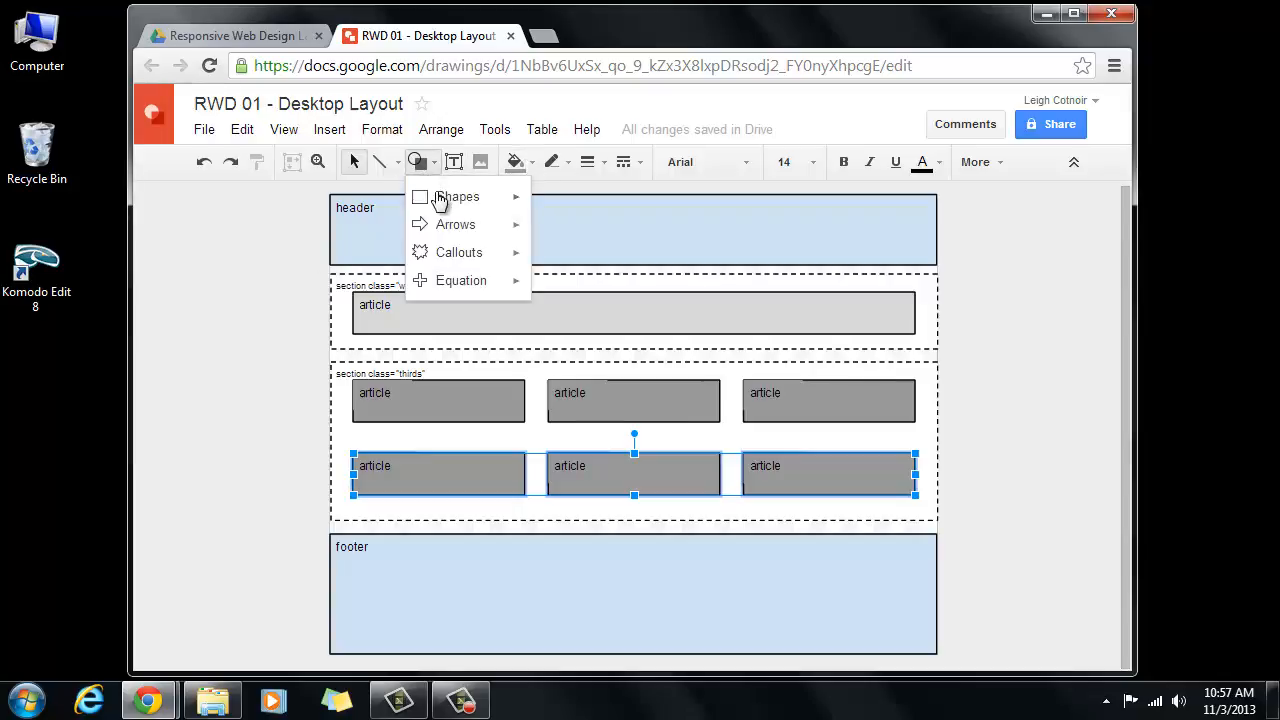
{"action": "mouse_move", "coordinate": [440, 200]}
{"action": "left_click", "coordinate": [558, 208]}
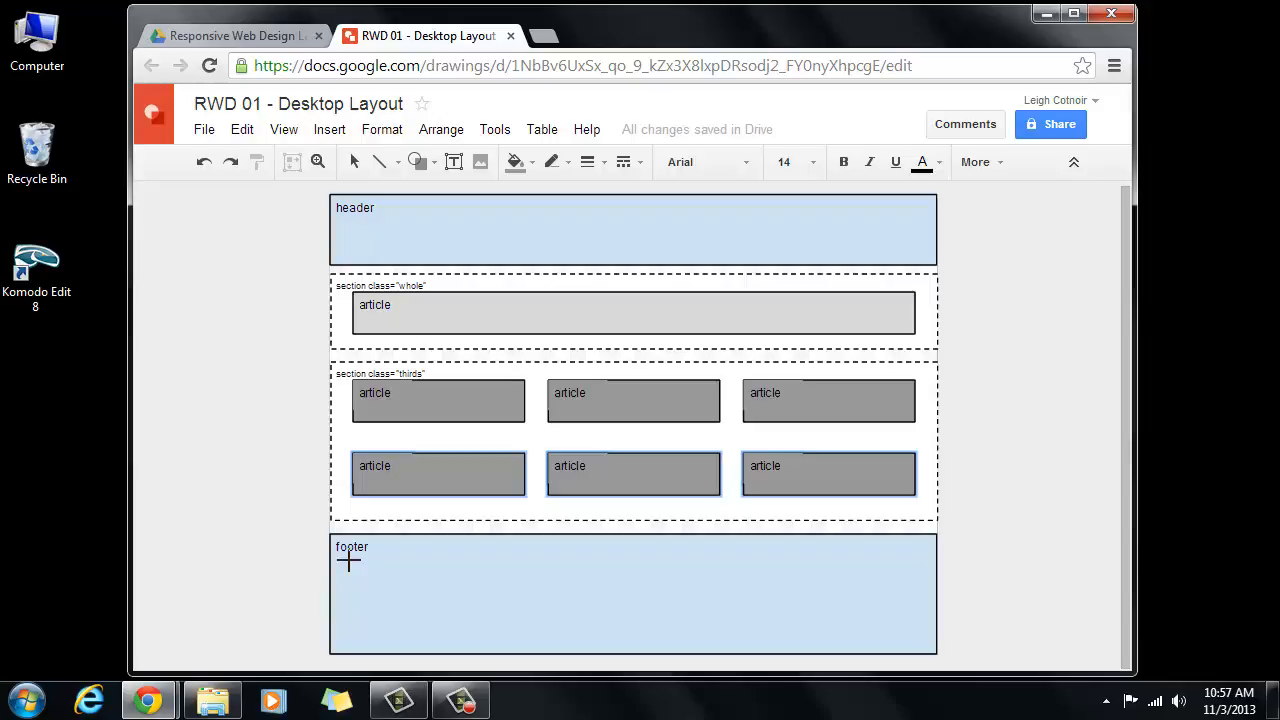
{"action": "left_click_drag", "start_coordinate": [348, 561], "coordinate": [937, 630]}
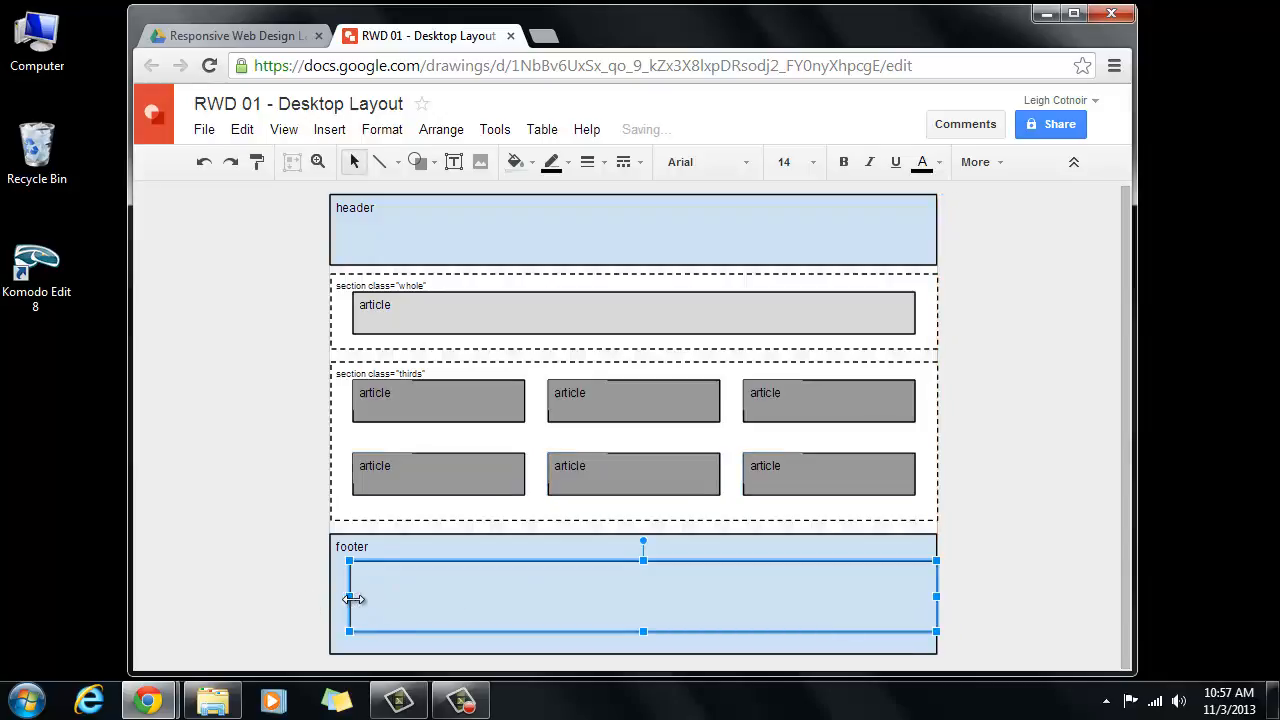
{"action": "left_click_drag", "start_coordinate": [350, 597], "coordinate": [331, 597]}
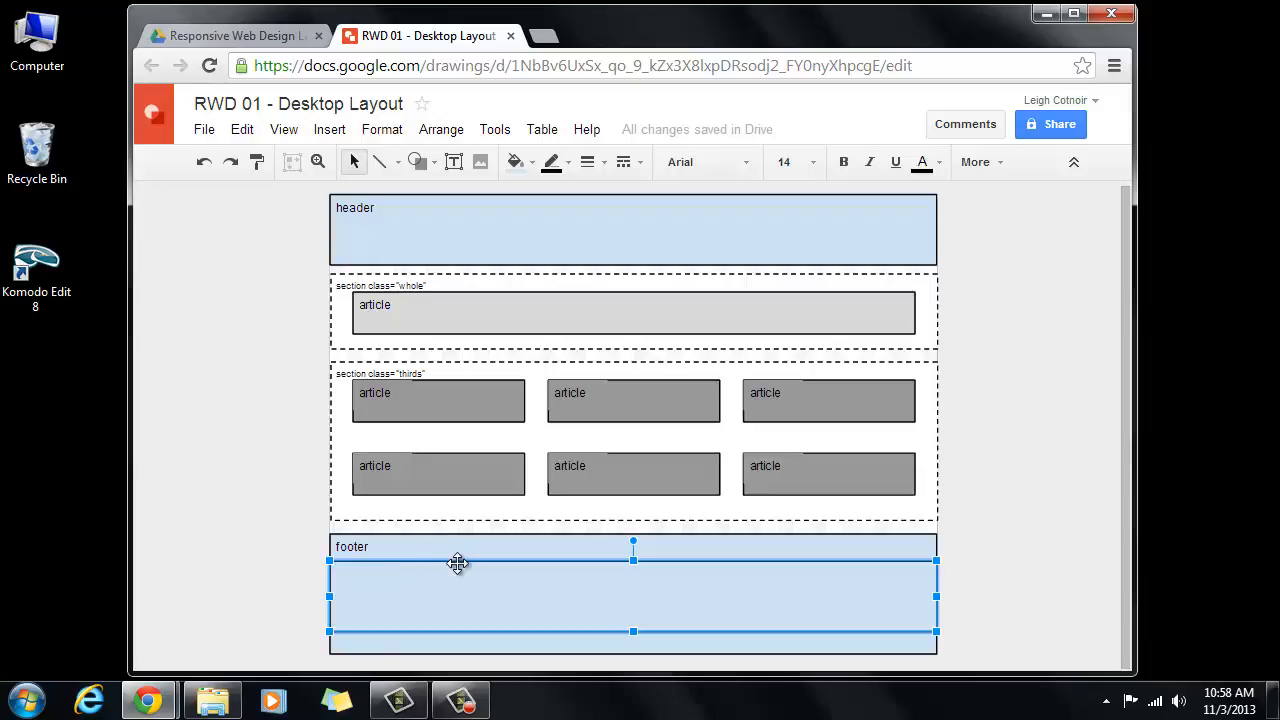
- Dash the footer rectangle's border and copy the section class="thirds" caption into its top-left corner
{"action": "left_click", "coordinate": [636, 163]}
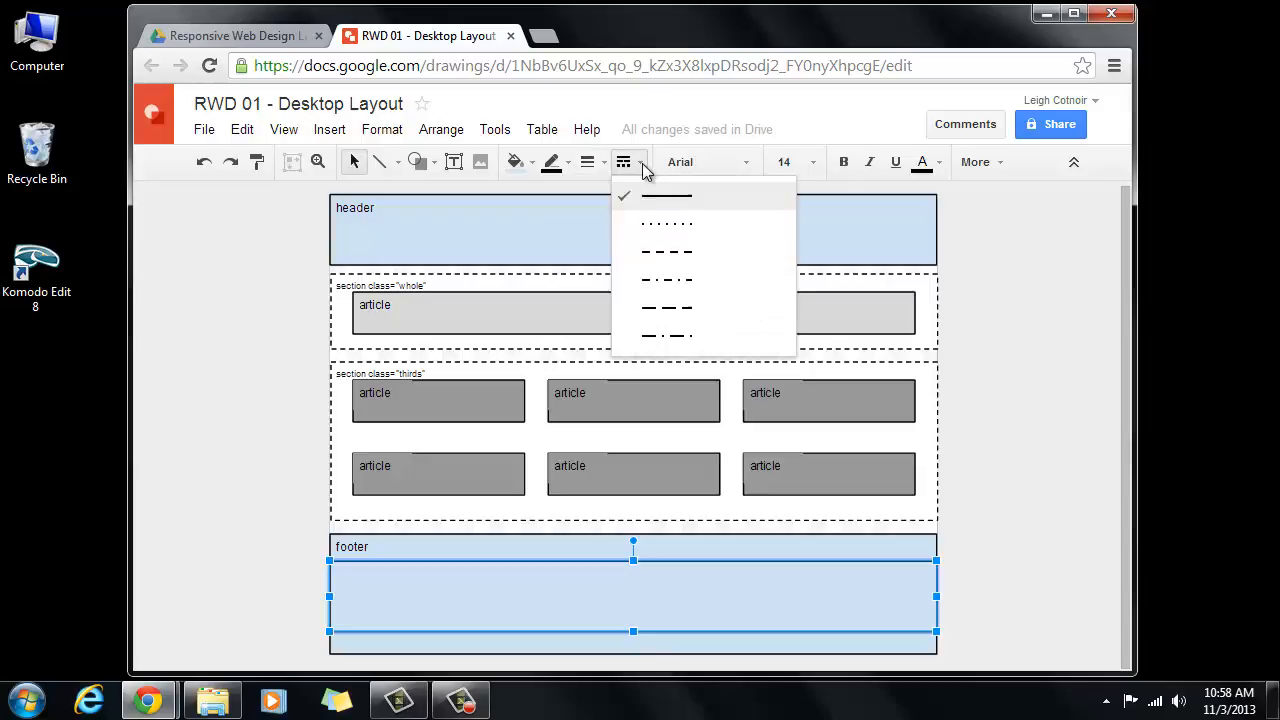
{"action": "left_click", "coordinate": [667, 252]}
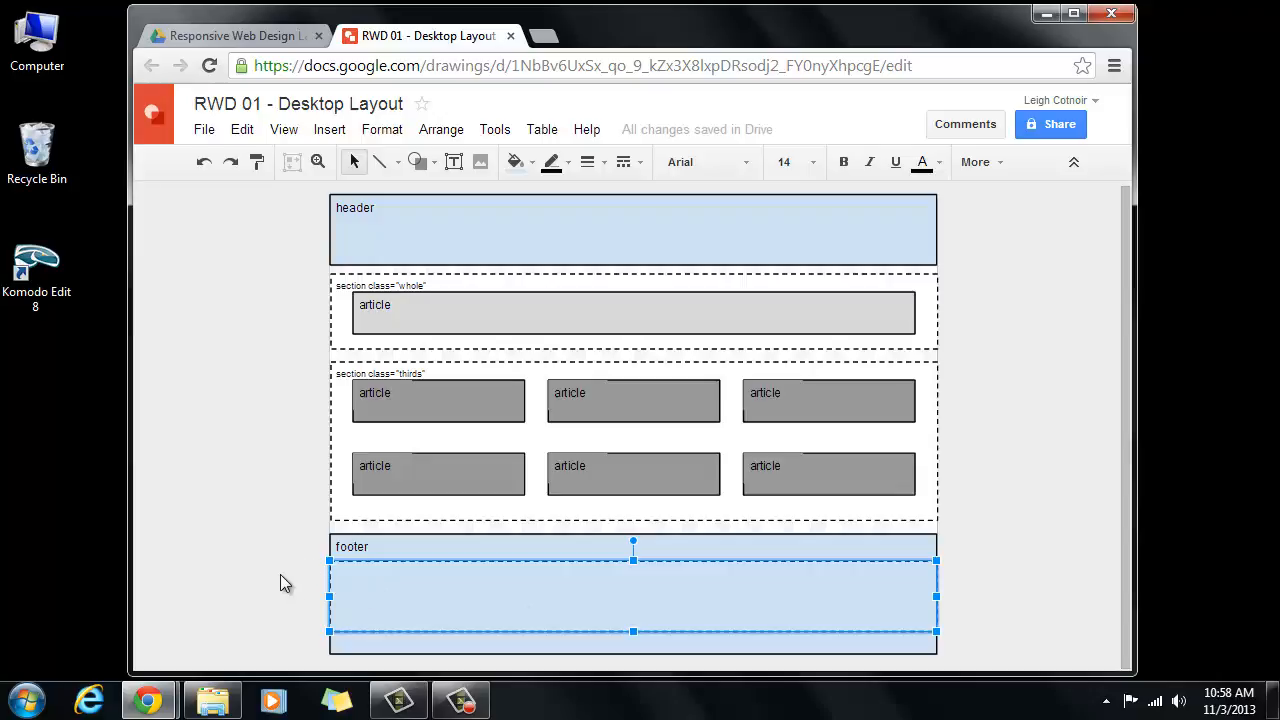
{"action": "left_click", "coordinate": [399, 374]}
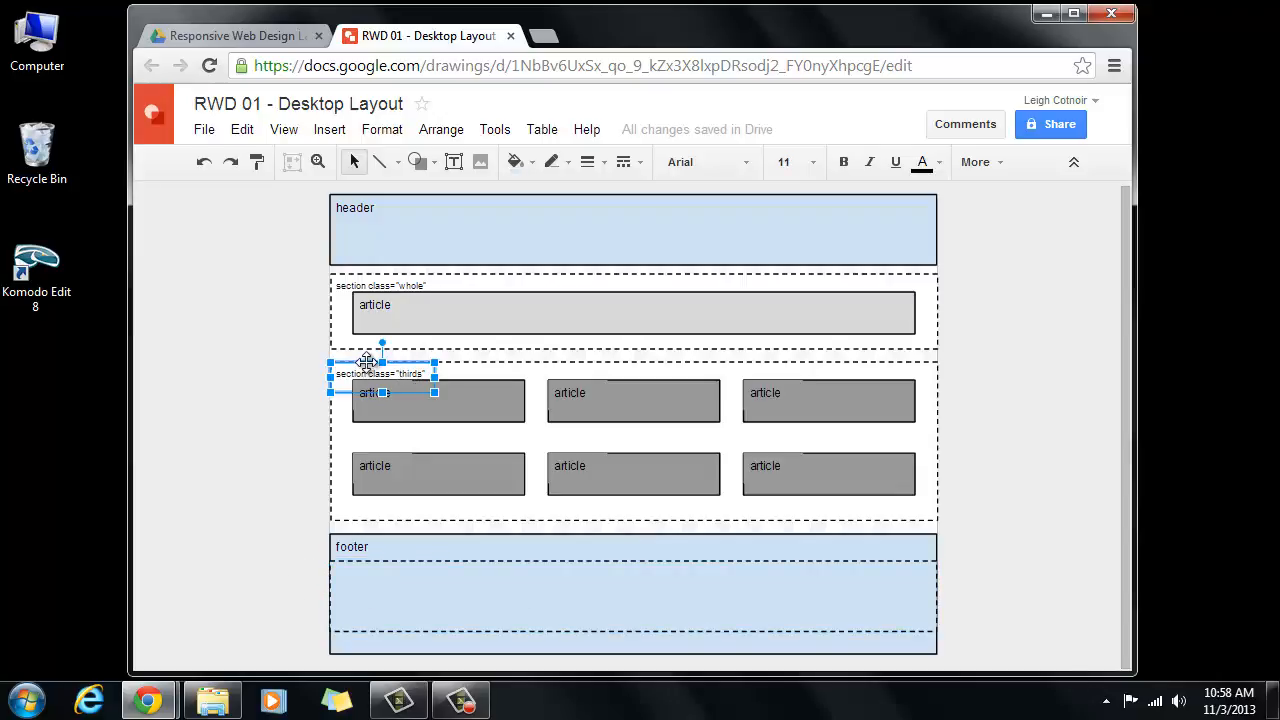
{"action": "left_click_drag", "start_coordinate": [367, 362], "coordinate": [383, 562]}
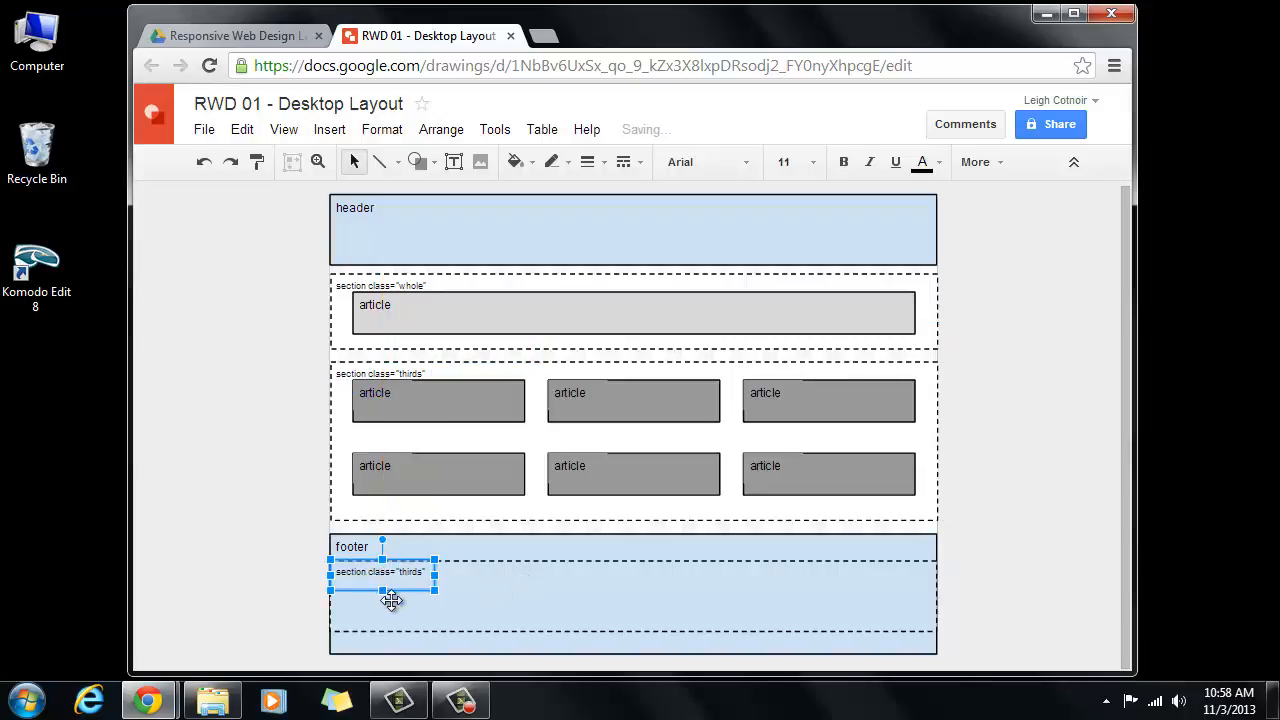
{"action": "left_click_drag", "start_coordinate": [383, 591], "coordinate": [384, 583]}
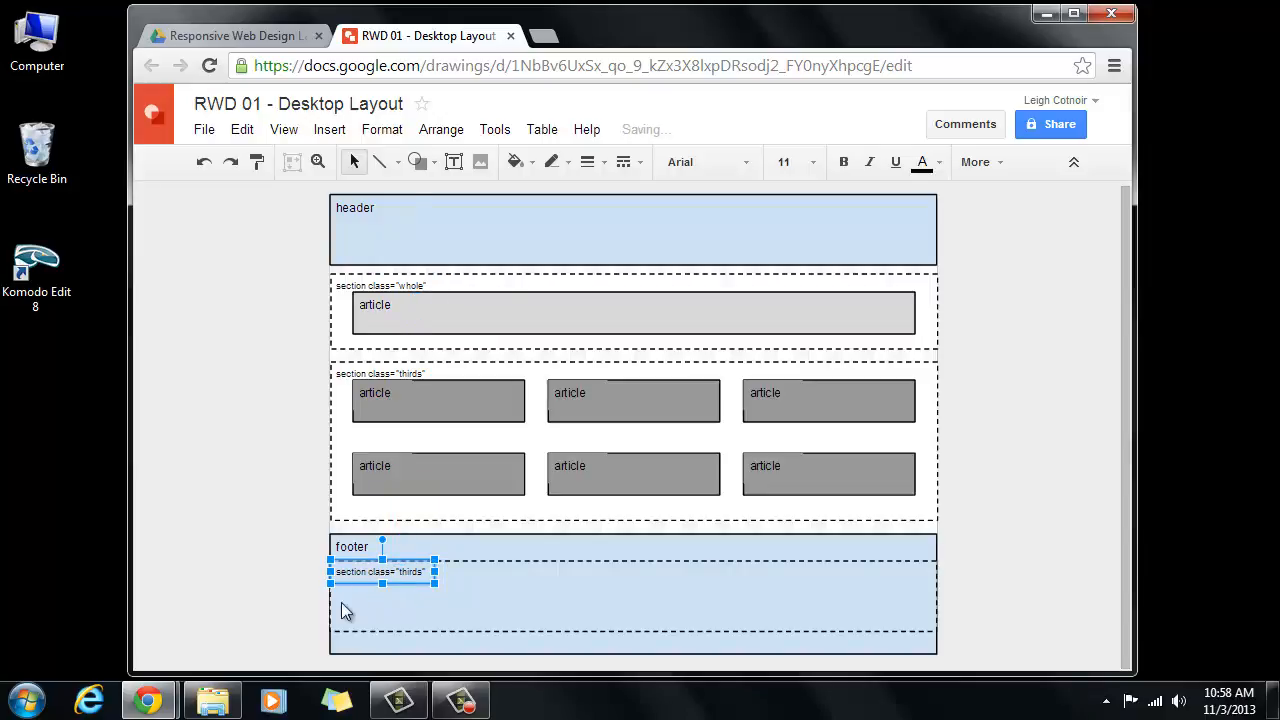
{"action": "left_click", "coordinate": [288, 563]}
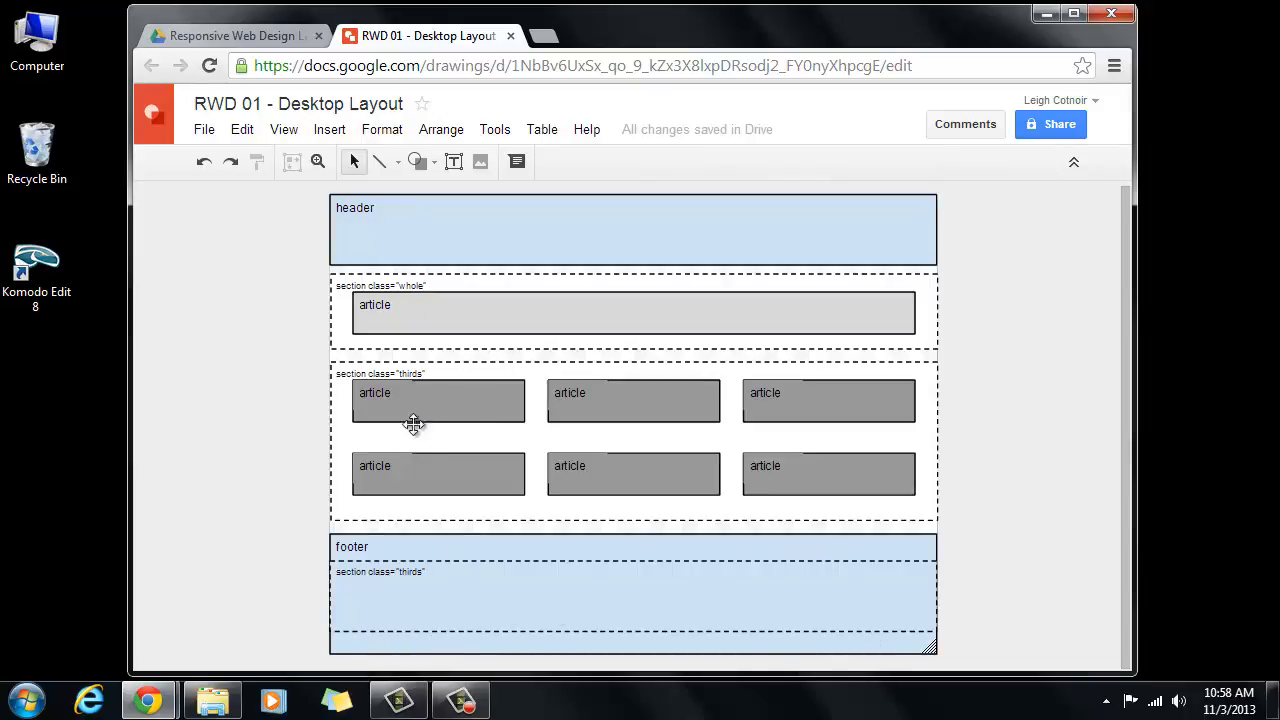
- Copy the bottom row of three grey articles into the footer's dashed box
{"action": "left_click", "coordinate": [430, 477]}
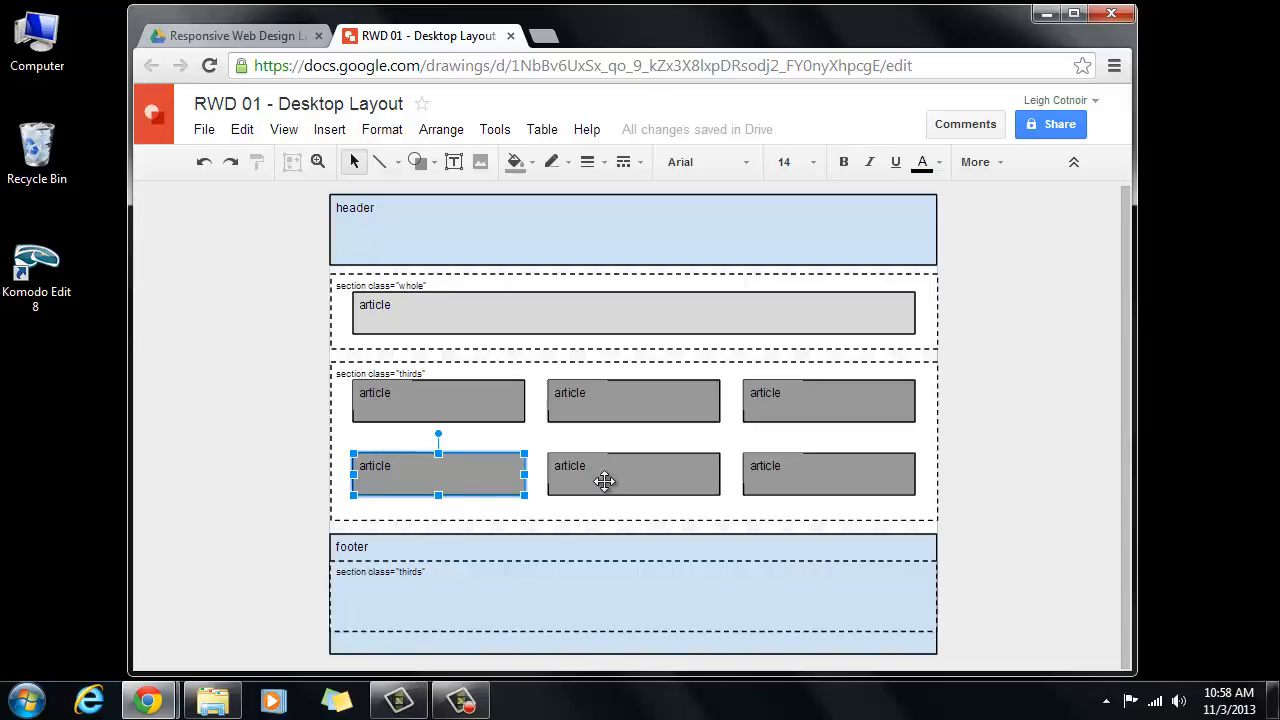
{"action": "left_click", "coordinate": [606, 480], "text": "shift"}
{"action": "left_click", "coordinate": [800, 474], "text": "shift"}
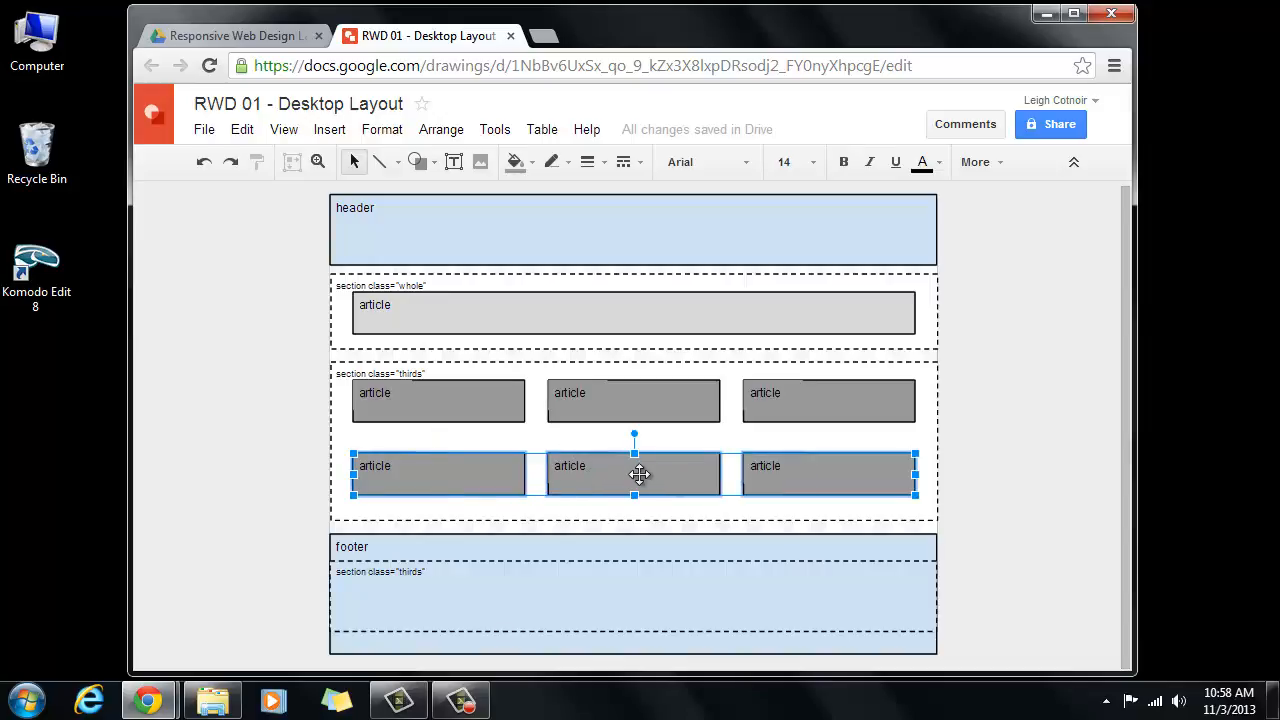
{"action": "left_click_drag", "start_coordinate": [639, 478], "coordinate": [636, 603]}
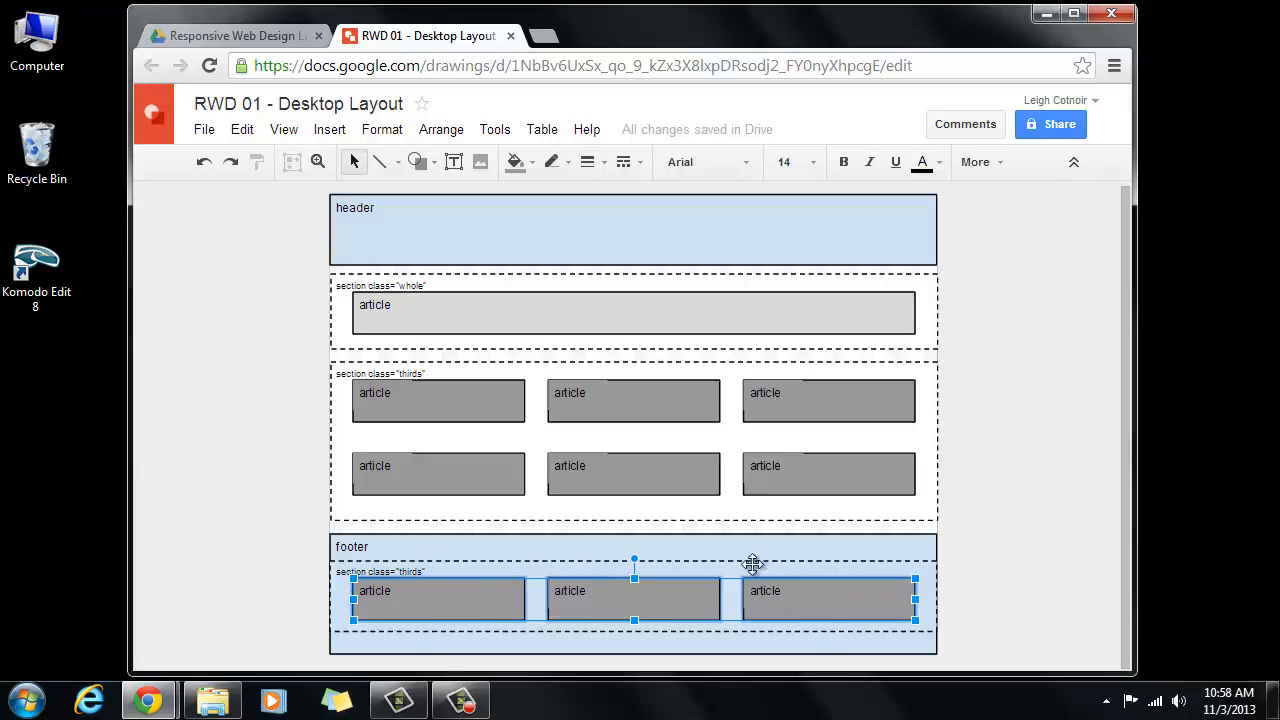
- Edit the footer caption to read section class="thirds transparent" and widen it to one line
{"action": "left_click", "coordinate": [422, 572]}
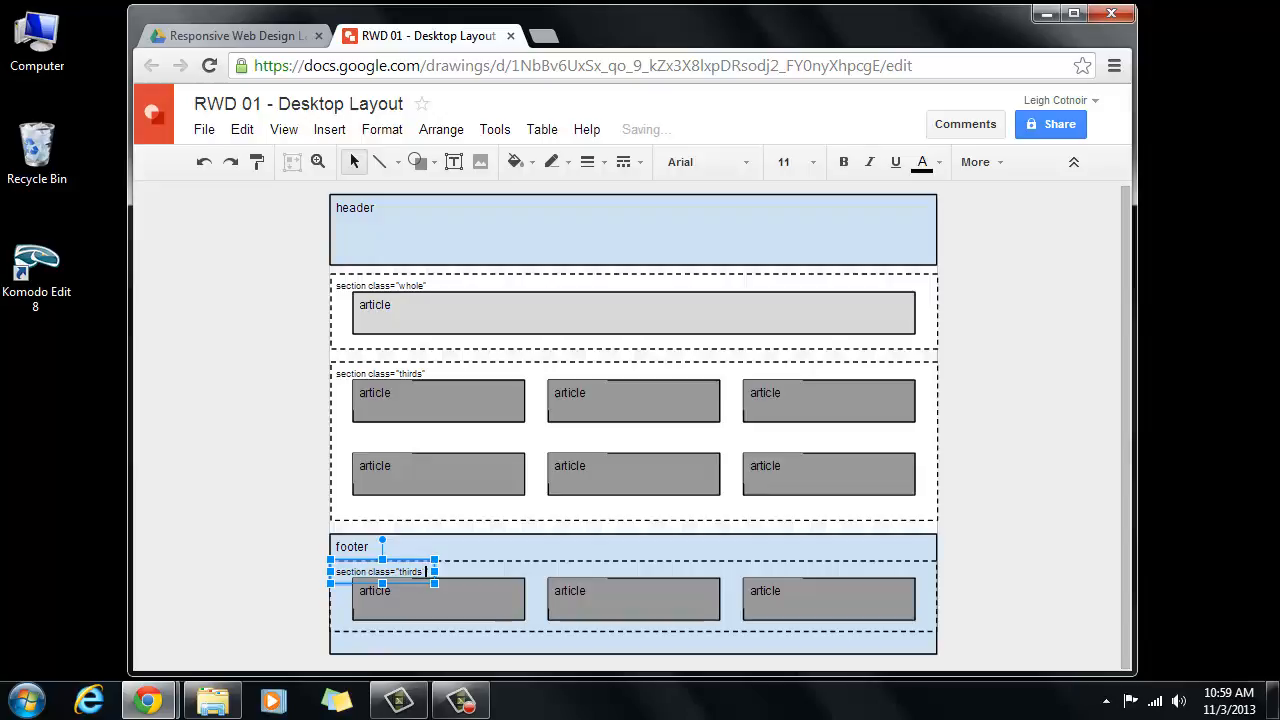
{"action": "type", "text": "fo"}
{"action": "type", "text": "an"}
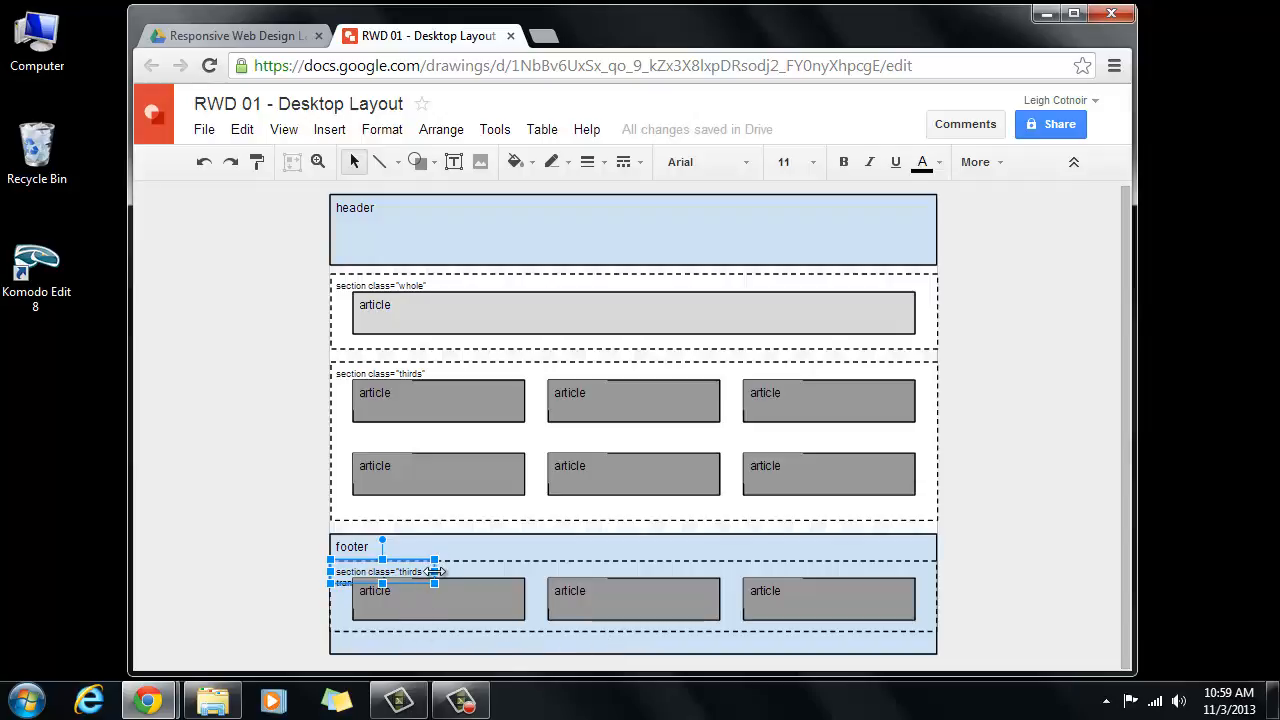
{"action": "left_click_drag", "start_coordinate": [434, 571], "coordinate": [497, 571]}
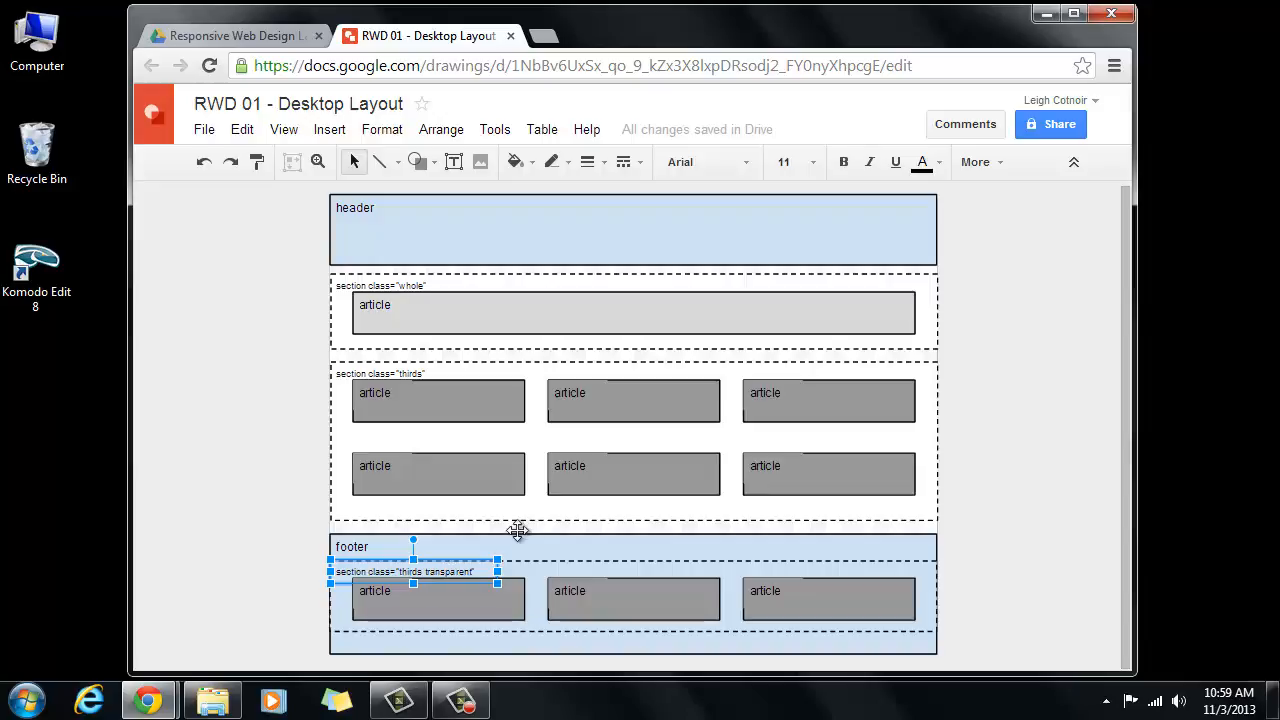
{"action": "left_click", "coordinate": [477, 598]}
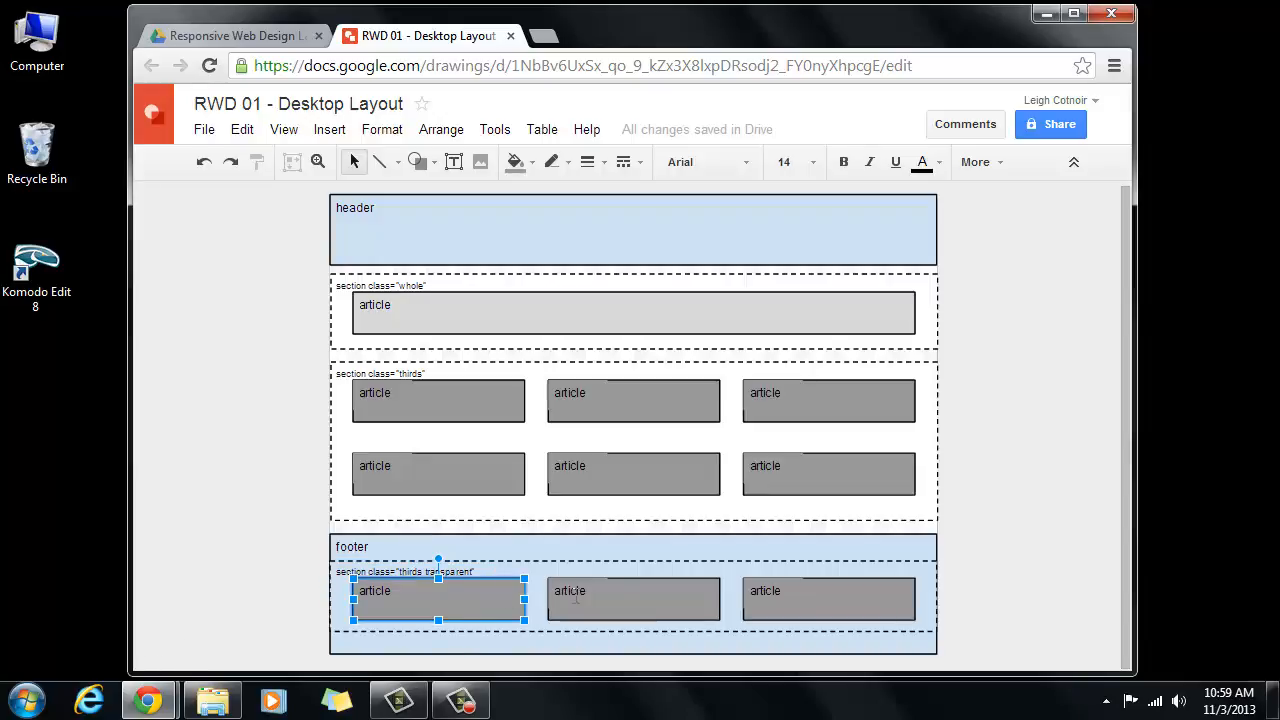
{"action": "left_click", "coordinate": [649, 606]}
{"action": "left_click", "coordinate": [858, 615]}
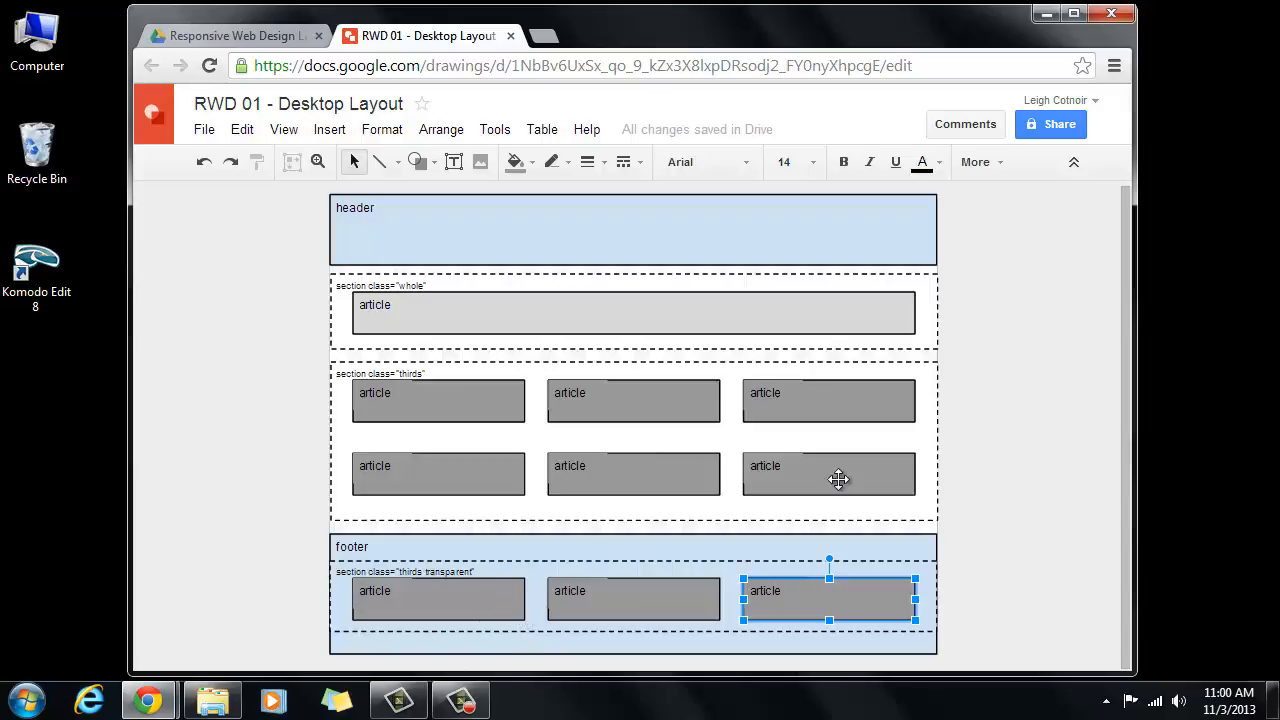
{"action": "left_click", "coordinate": [1041, 416]}
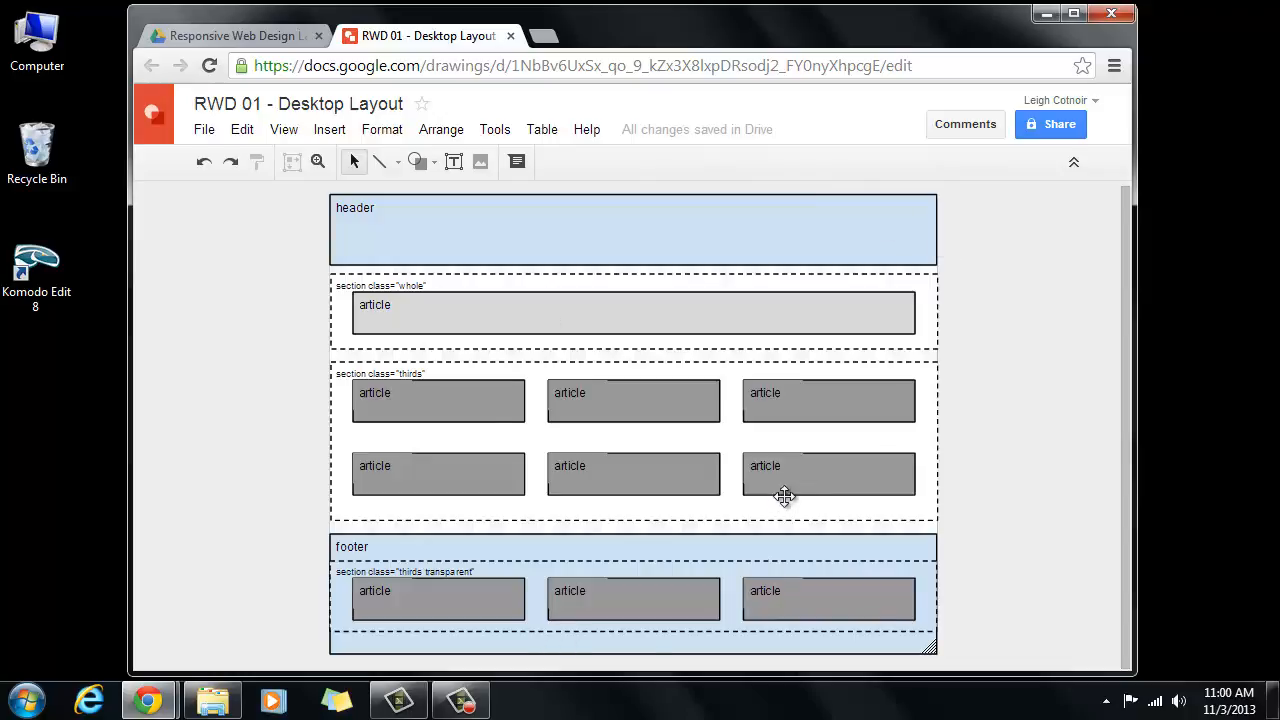